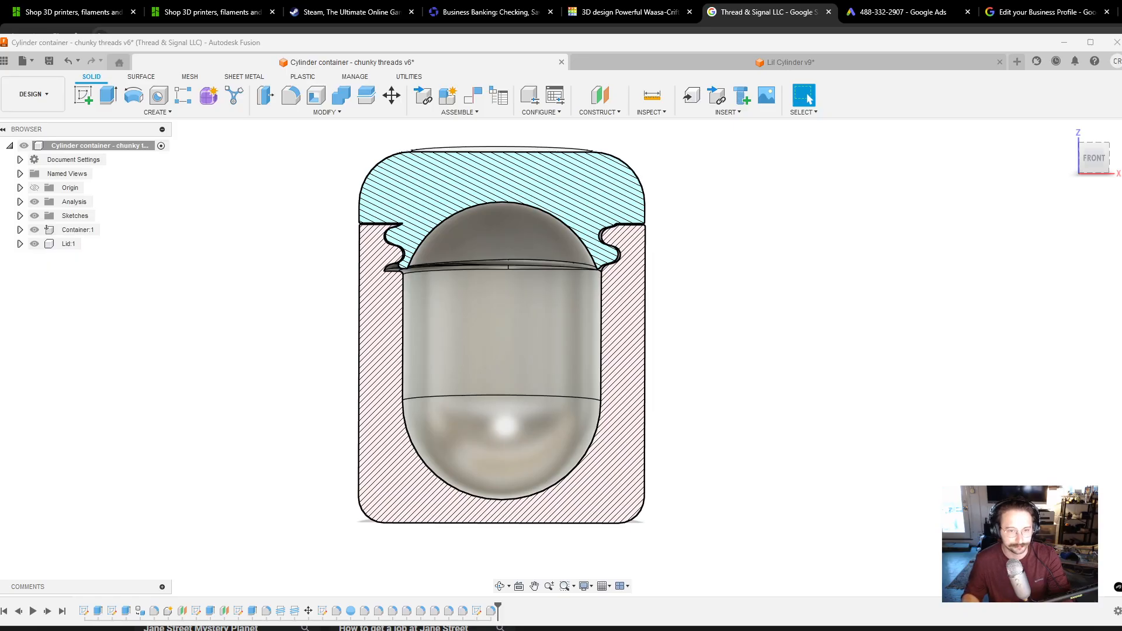
Examine how the lid and container threads mesh in the section view.
scroll(514, 346, "up", 3)
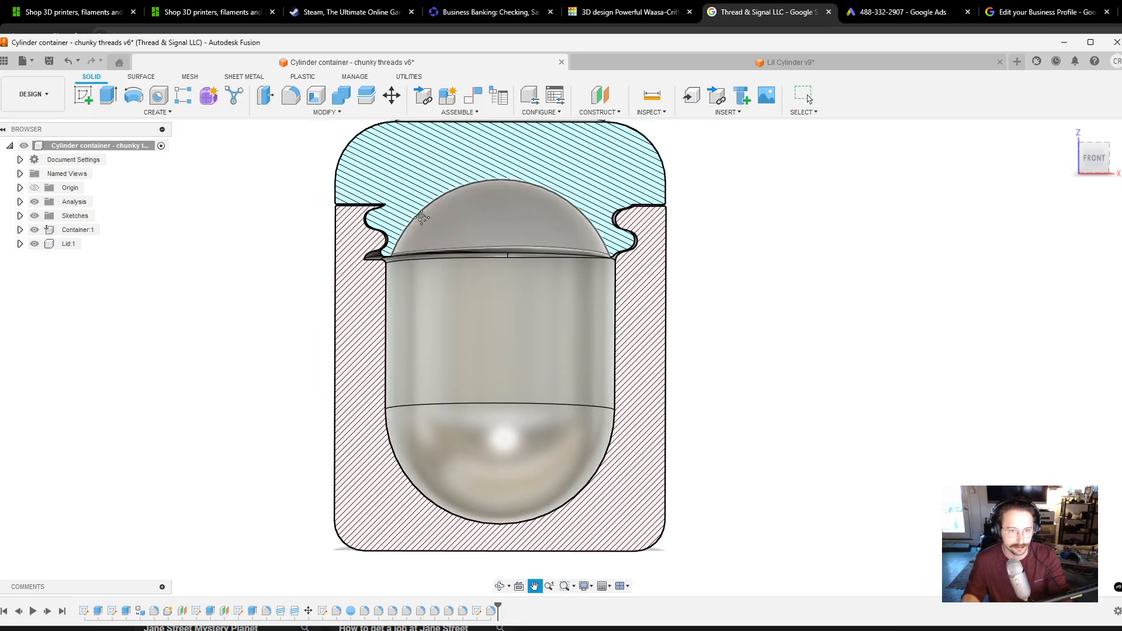
scroll(493, 305, "up", 4)
scroll(556, 352, "up", 1)
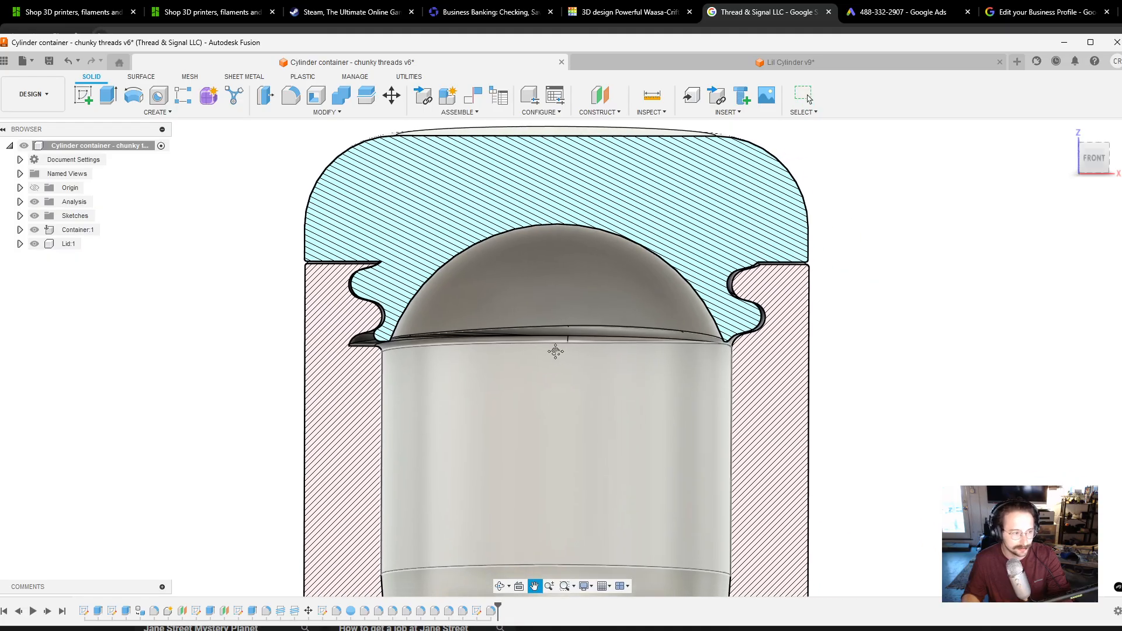
scroll(479, 347, "up", 1)
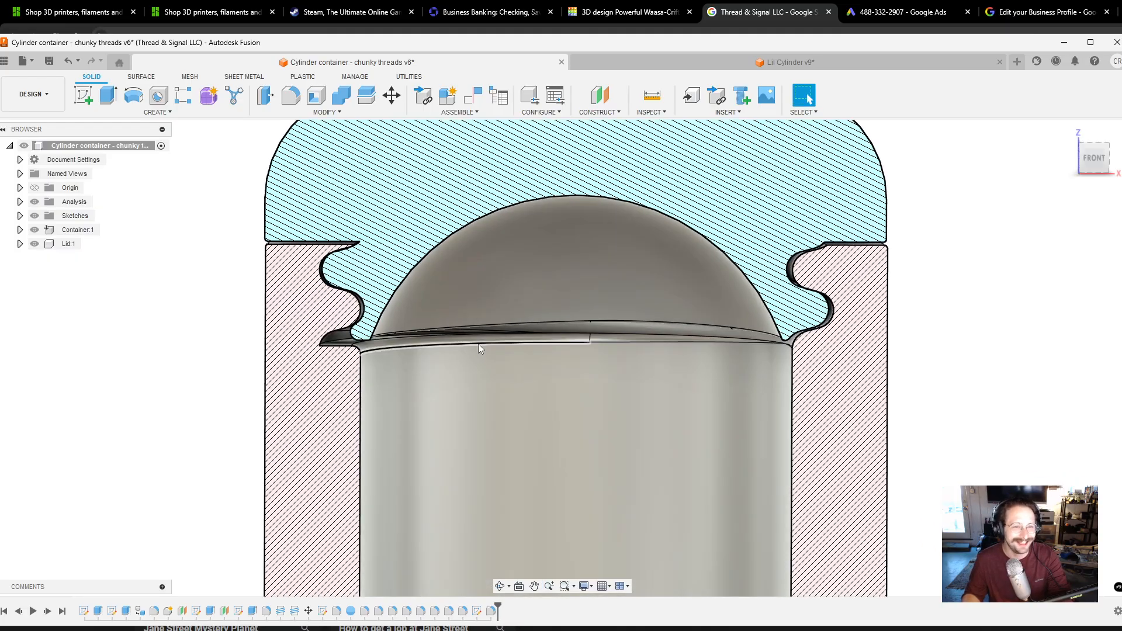
scroll(492, 369, "up", 2)
scroll(492, 369, "down", 1)
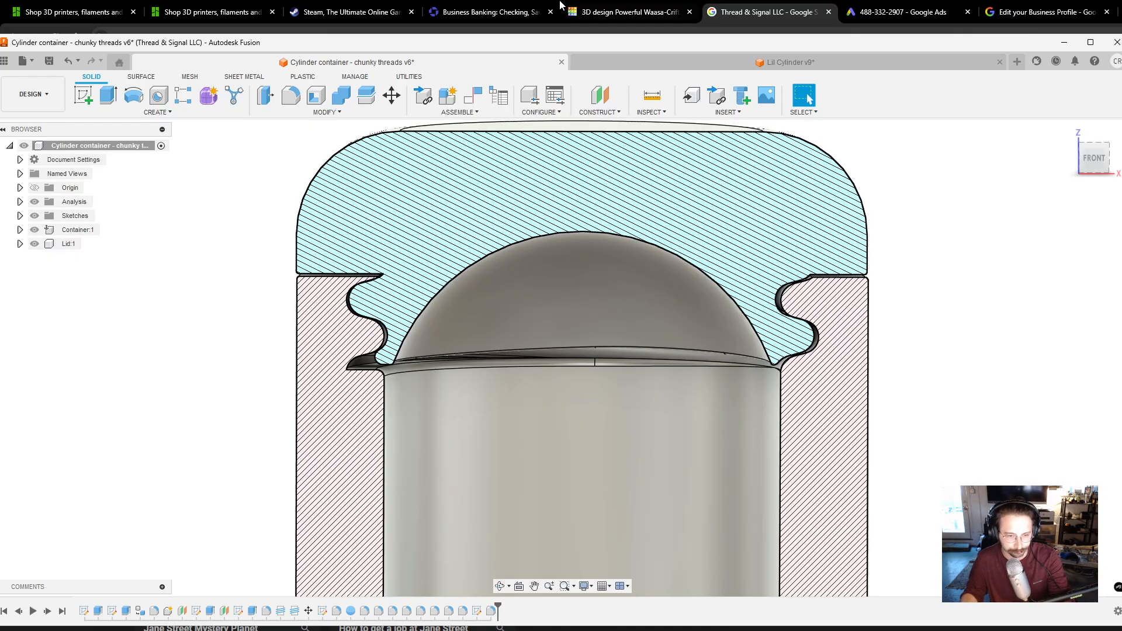
Review the lid thread's settings with the timeline rolled back to that feature, then restore the full history.
left_click_drag(497, 609, 287, 609)
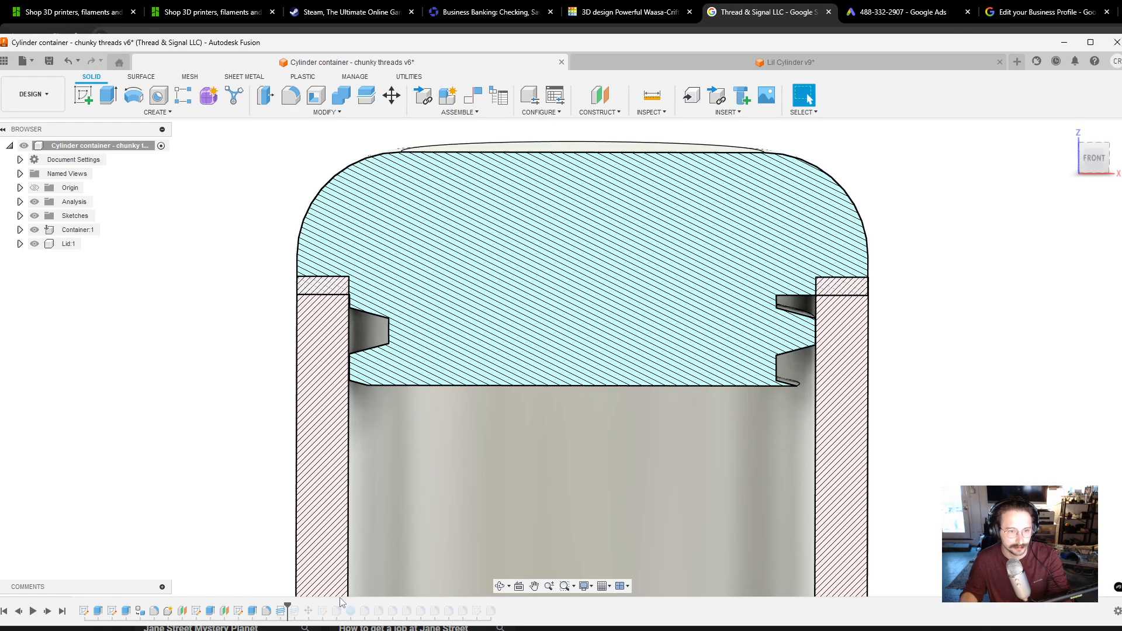
left_click(281, 610)
double_click(281, 610)
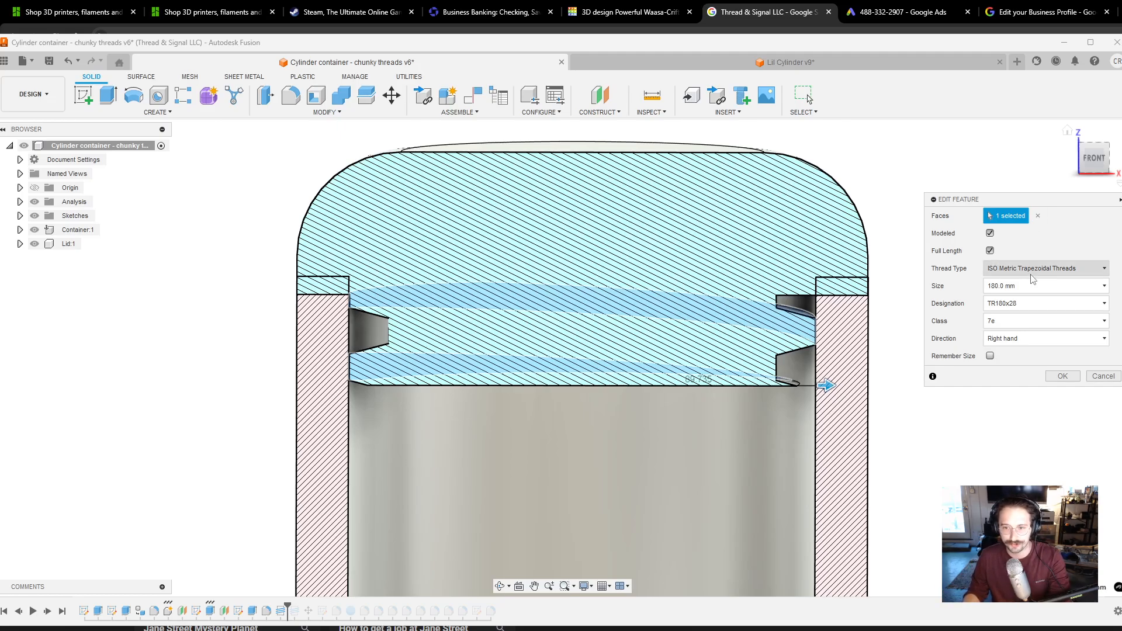
left_click(1063, 374)
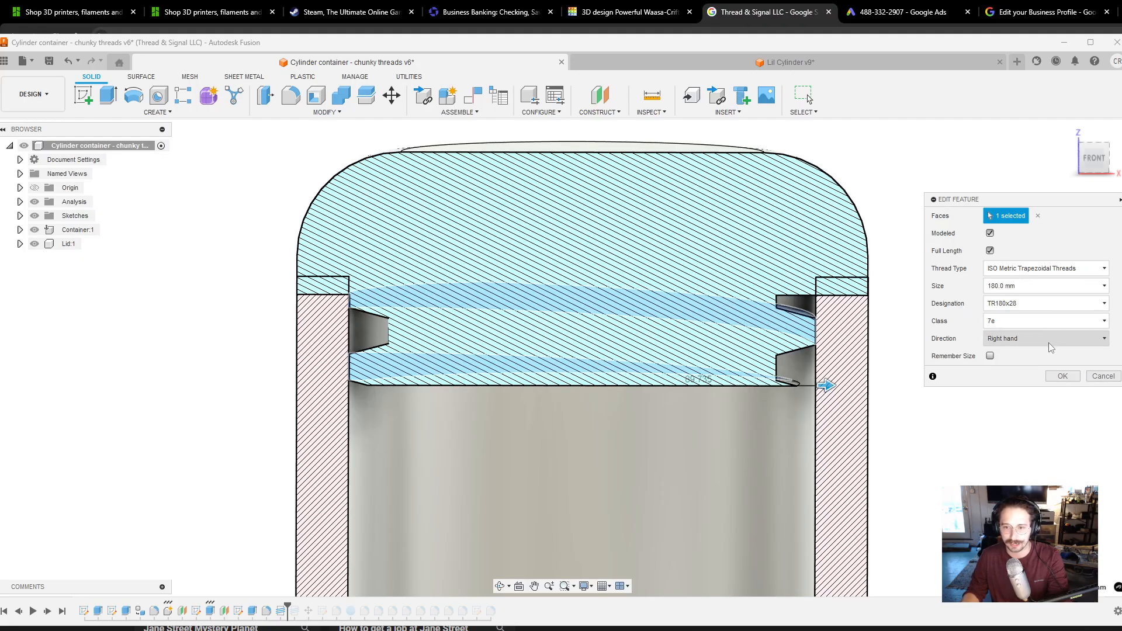
left_click(1062, 376)
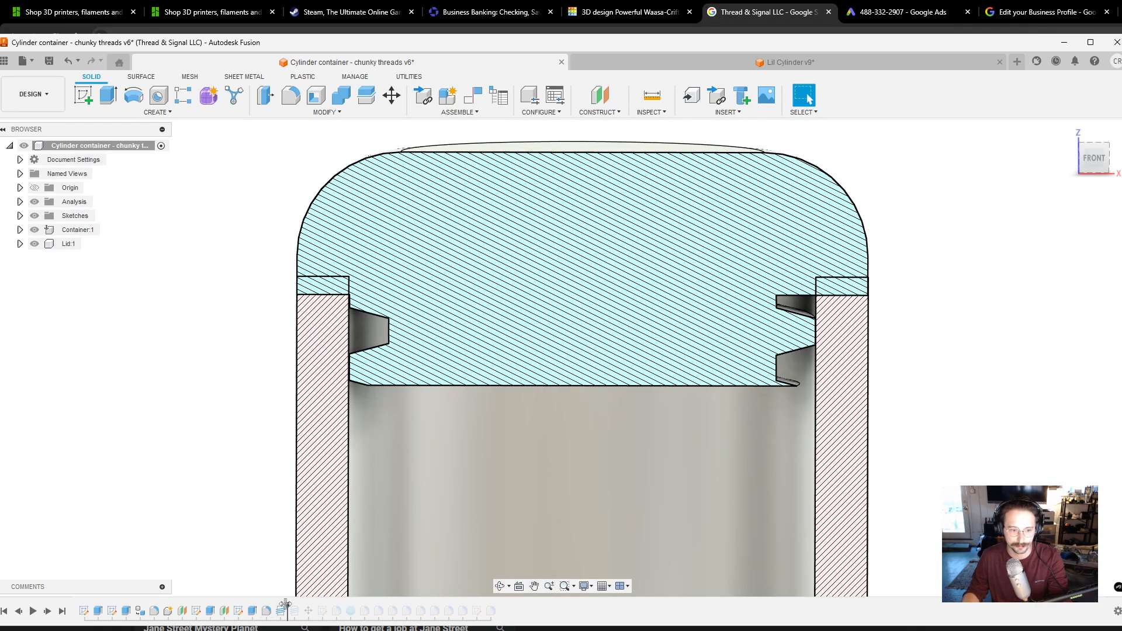
mouse_move(287, 611)
left_mouse_down()
mouse_move(549, 615)
mouse_move(526, 612)
left_mouse_up()
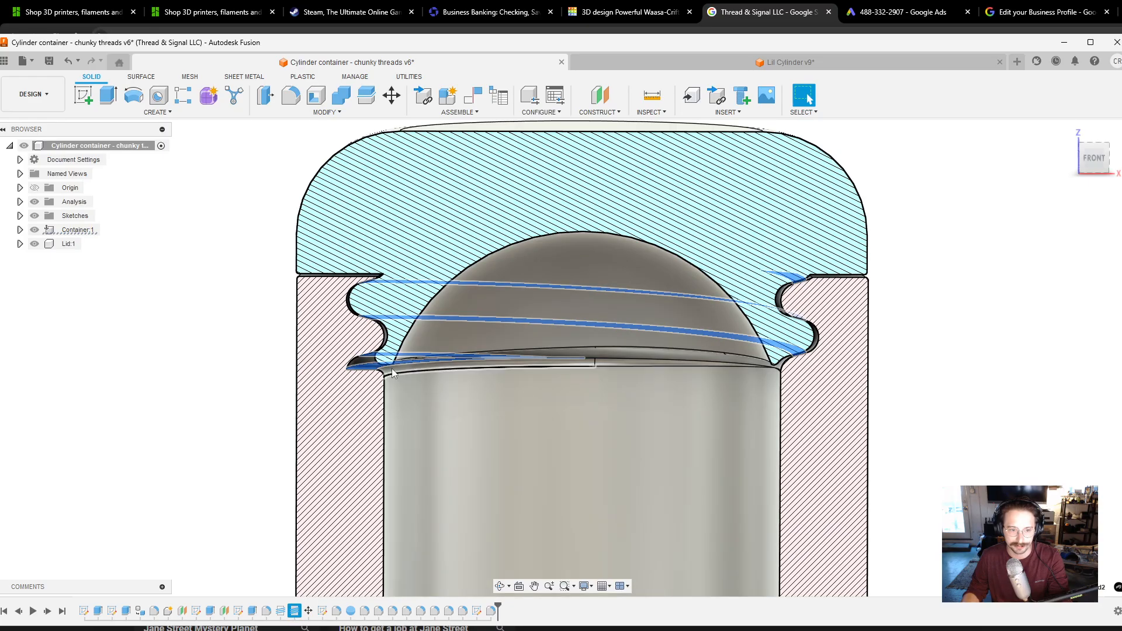
Delete the container's Thread2 feature together with all features that reference it.
scroll(392, 374, "up", 5)
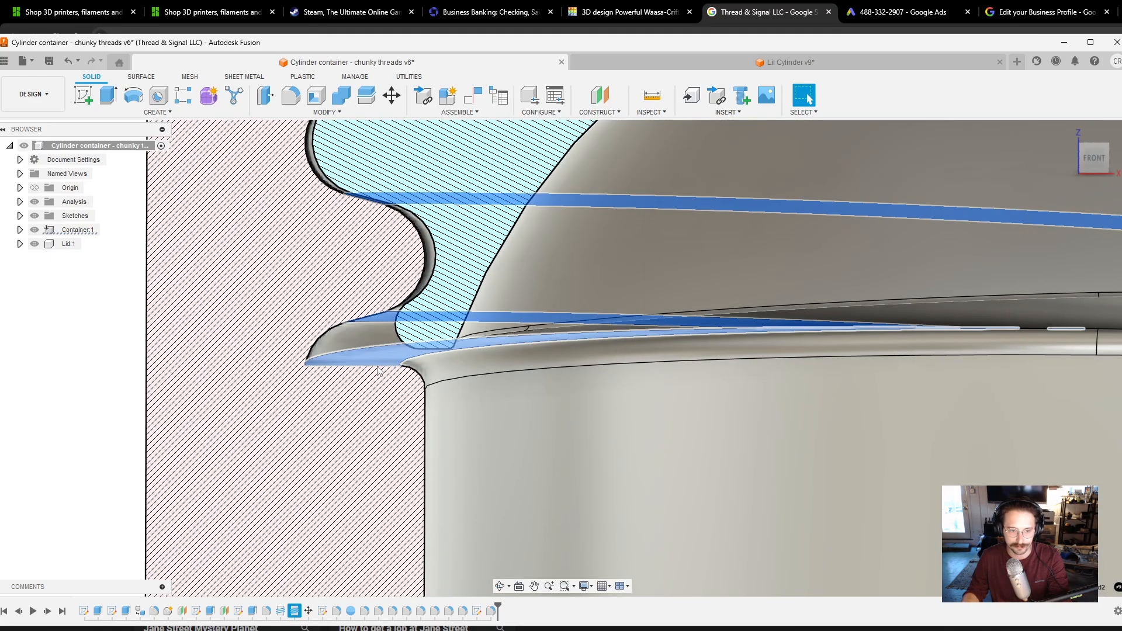
scroll(570, 468, "down", 5)
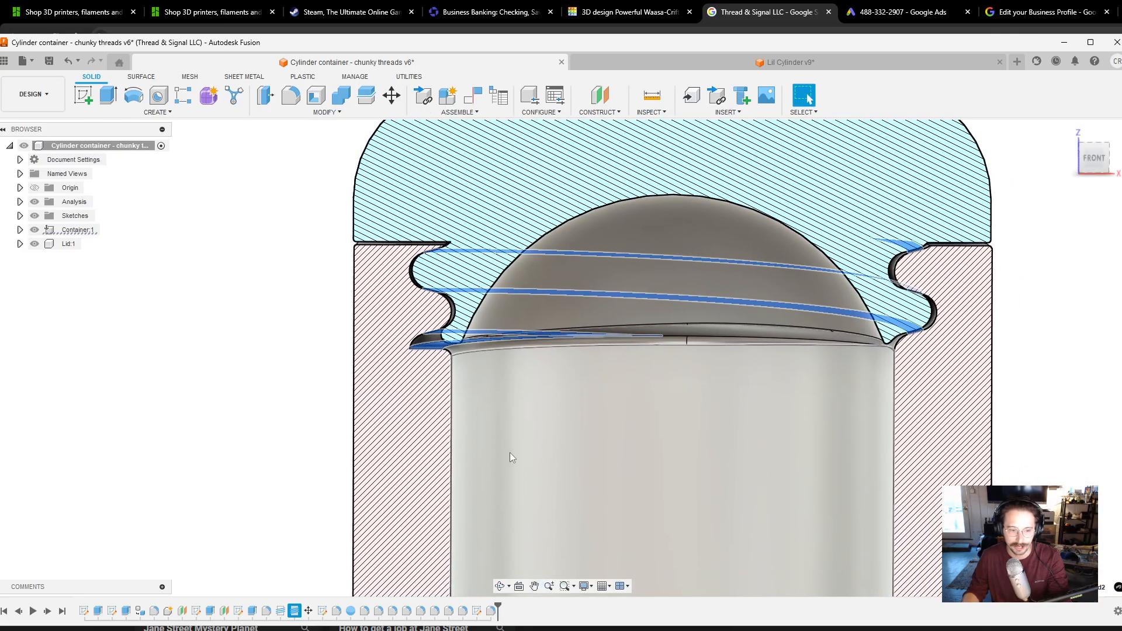
key("Delete")
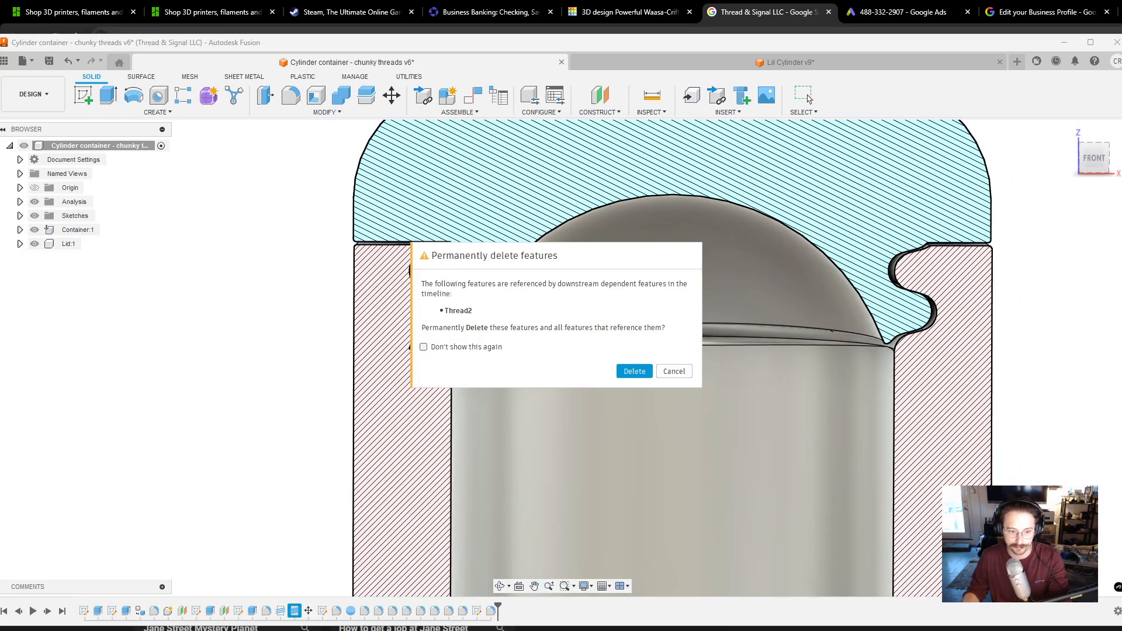
left_click(635, 371)
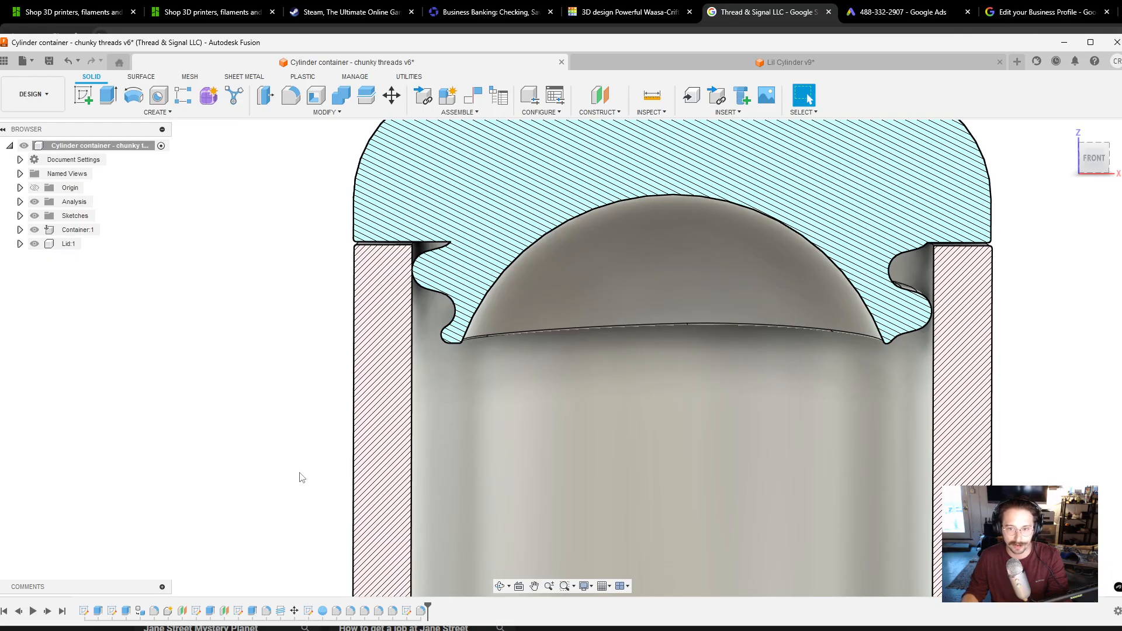
Delete the Move feature that follows the lid's thread in the timeline.
right_click(302, 613)
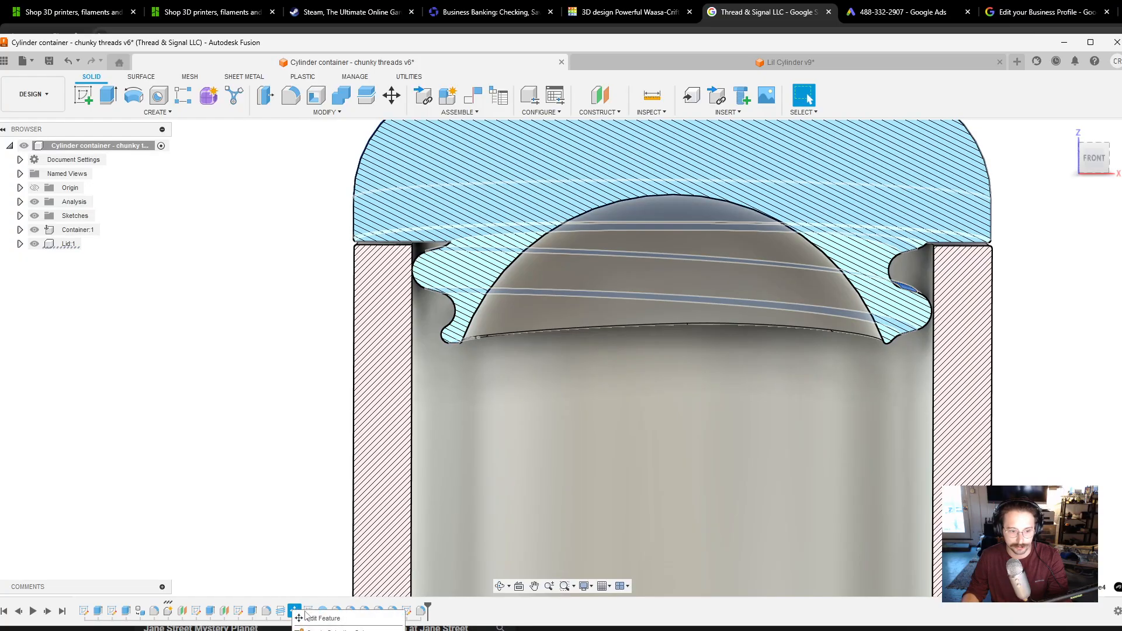
left_click(317, 630)
scroll(562, 364, "down", 1)
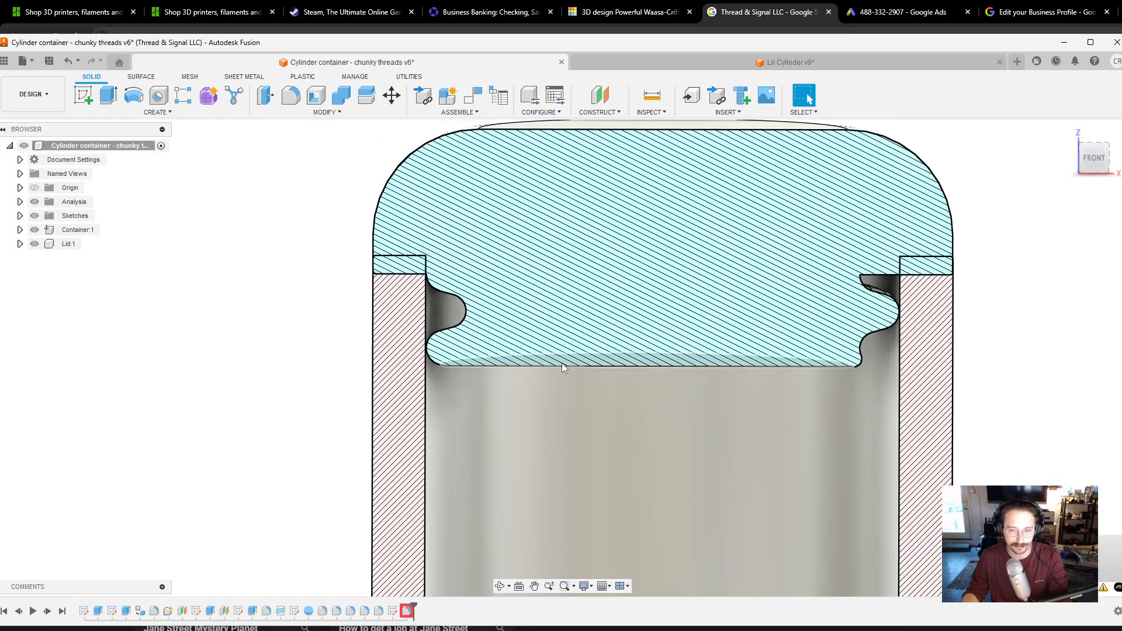
Edit the container's thin wall extrusion and set its wall thickness to 35 mm.
scroll(562, 364, "down", 1)
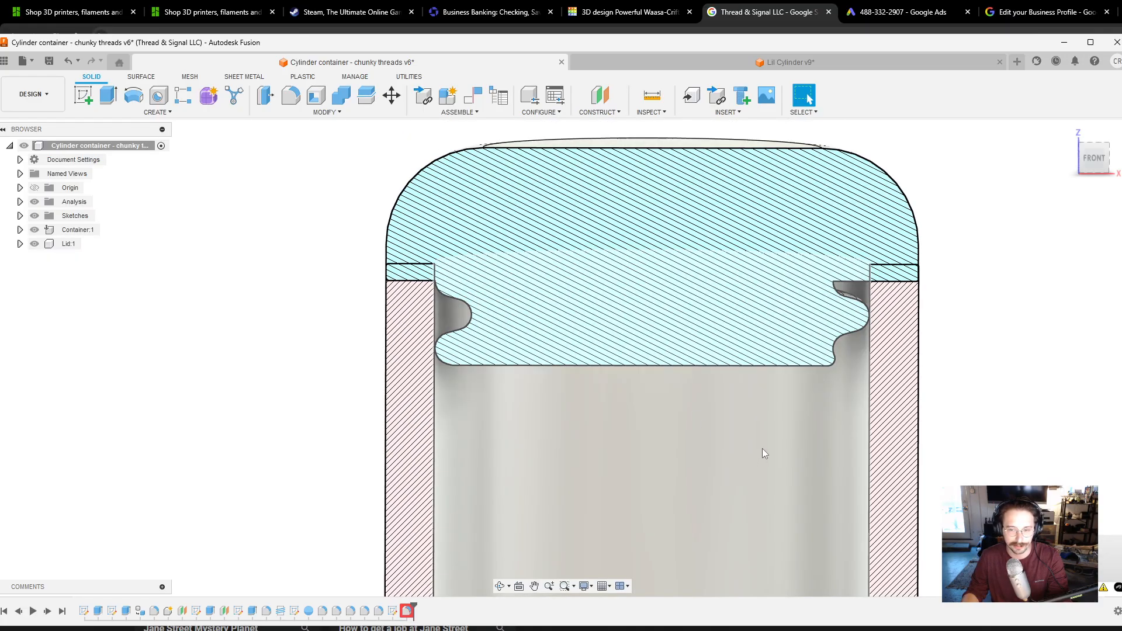
scroll(762, 448, "down", 2)
middle_click_drag(716, 408, 663, 355)
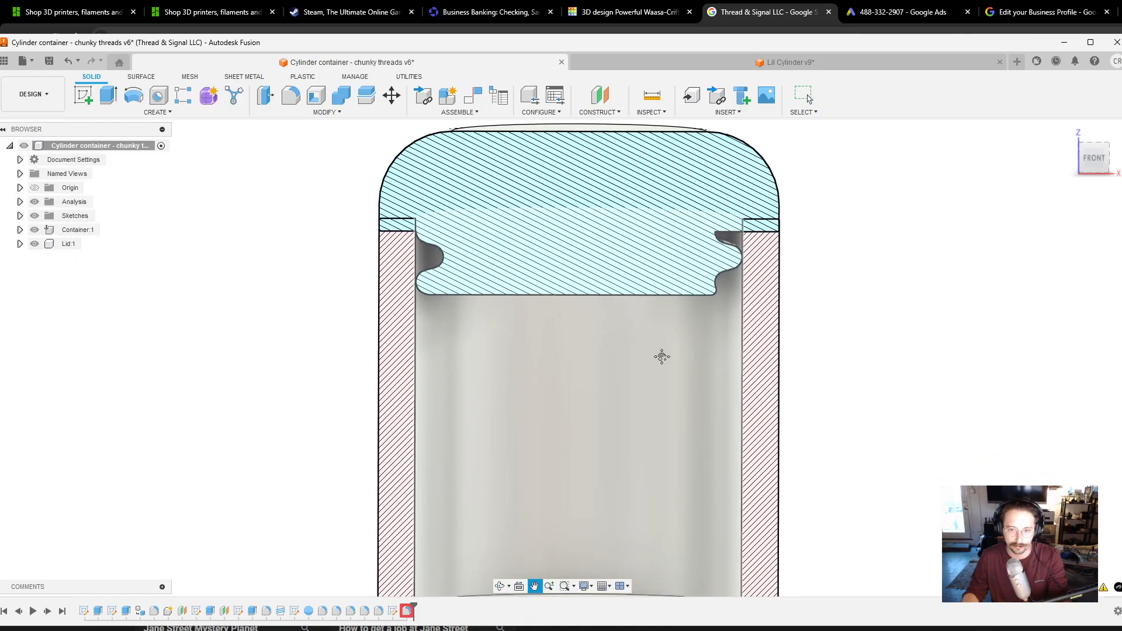
scroll(571, 414, "down", 1)
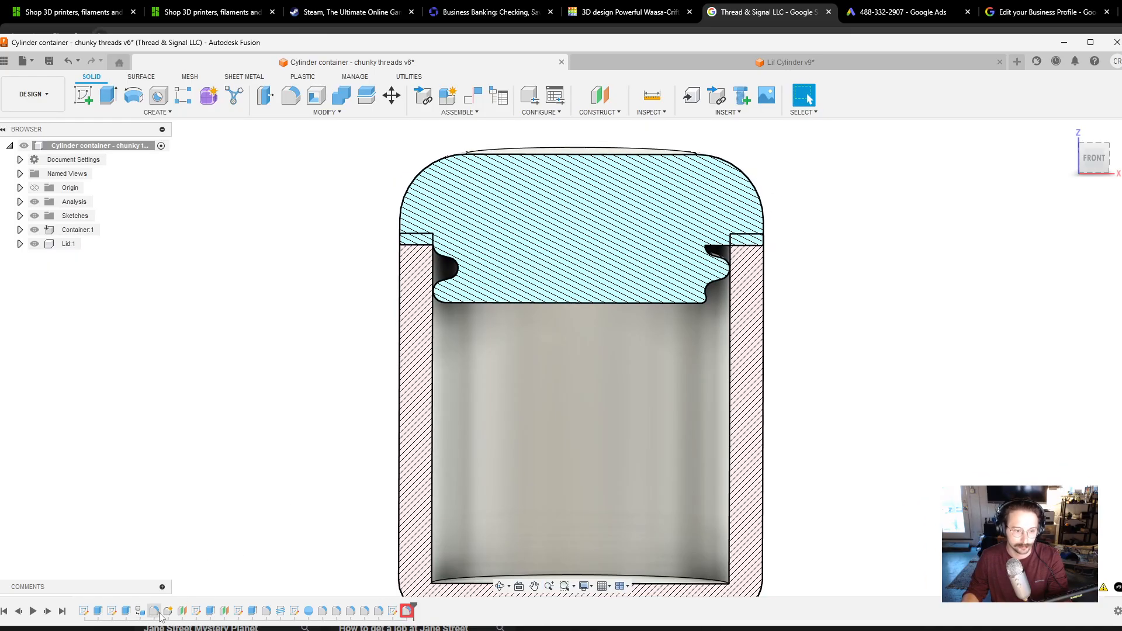
left_click(125, 611)
left_click(197, 630)
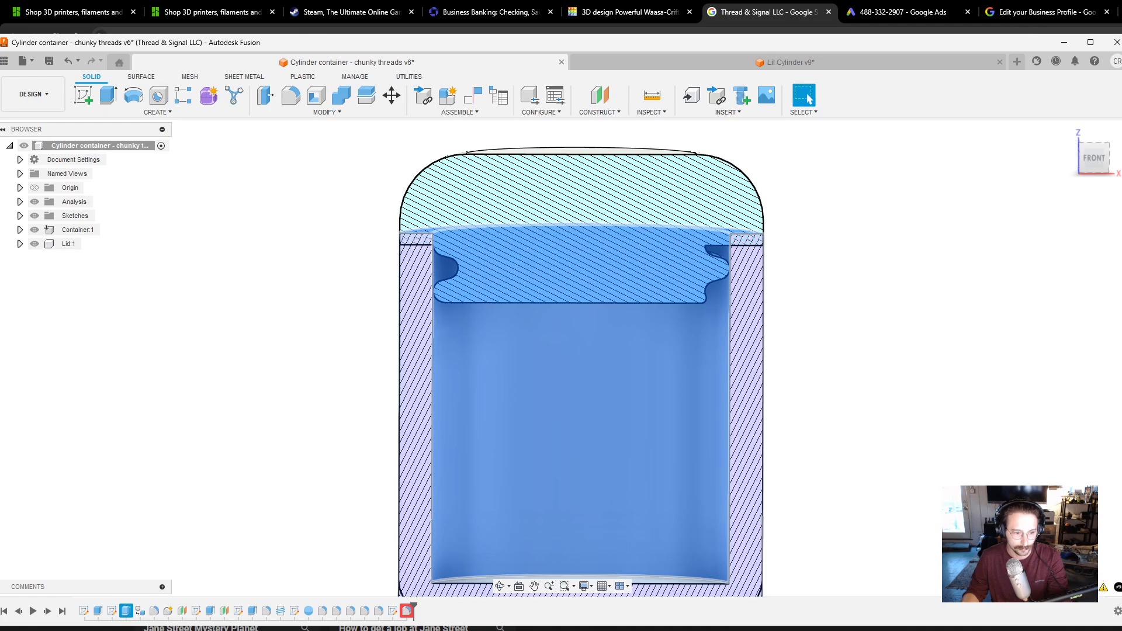
double_click(1053, 356)
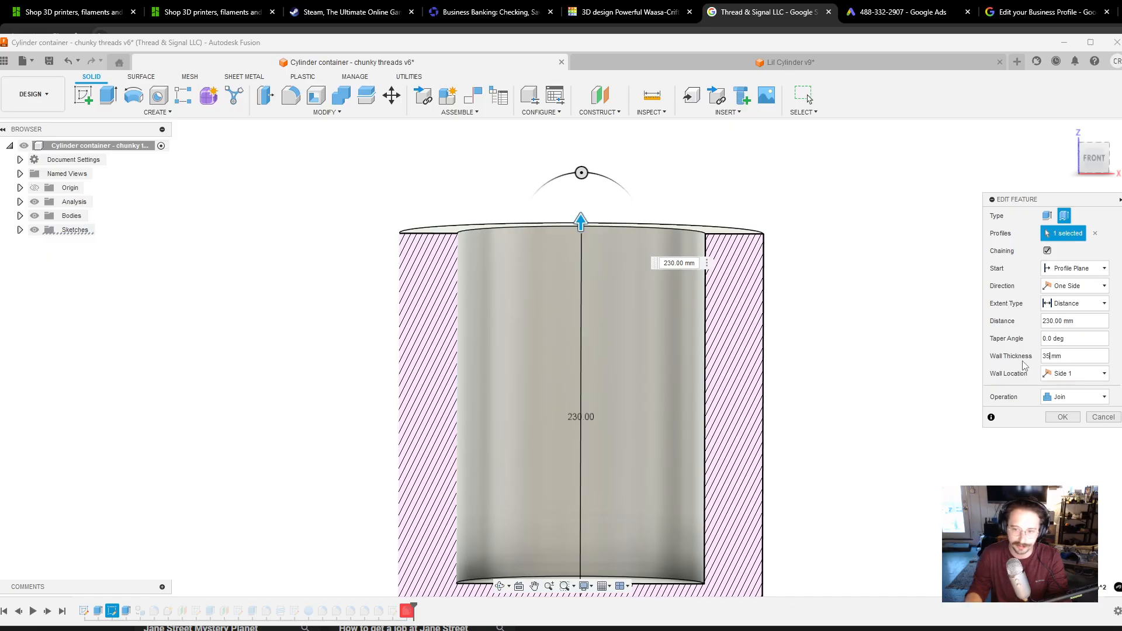
key("Return")
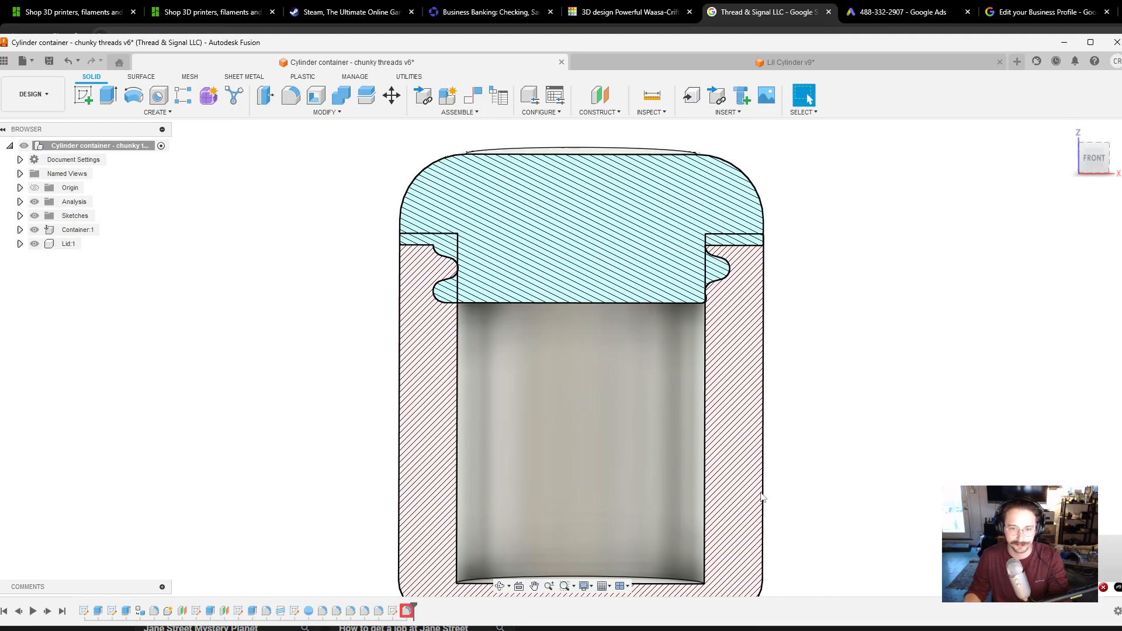
Delete the lid fillet at the end of the timeline.
scroll(644, 267, "up", 1)
scroll(645, 267, "down", 1)
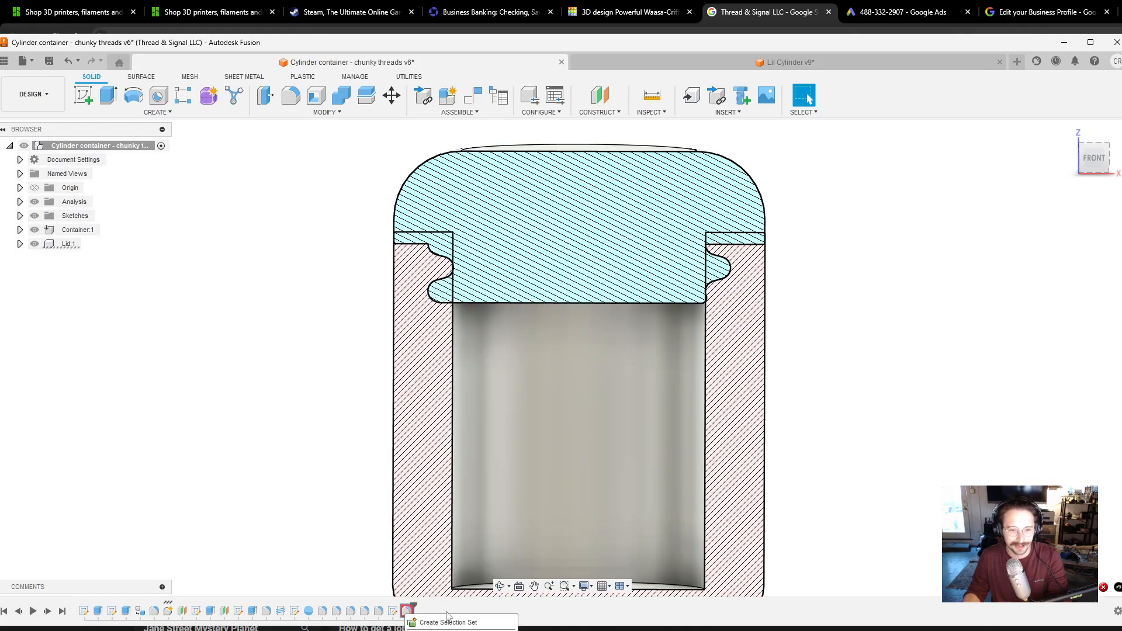
left_click(436, 630)
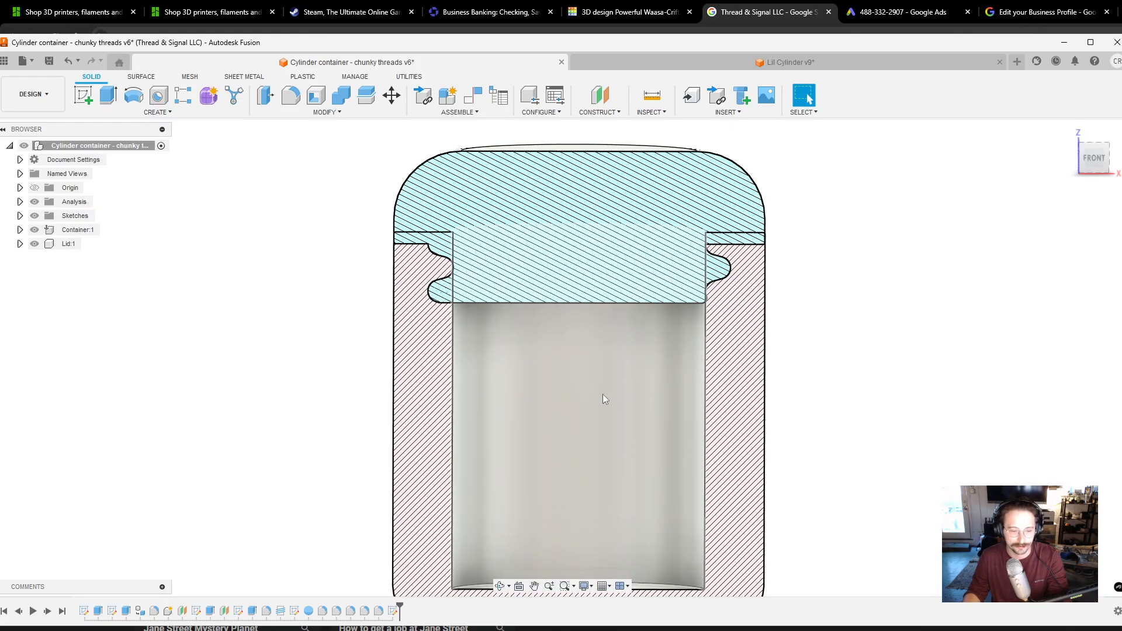
Combine the bodies by cutting the lid out of the container, keeping the lid as a tool body.
scroll(560, 412, "up", 3)
scroll(559, 412, "down", 3)
mouse_move(584, 279)
middle_mouse_down()
mouse_move(561, 352)
mouse_move(579, 311)
middle_mouse_up()
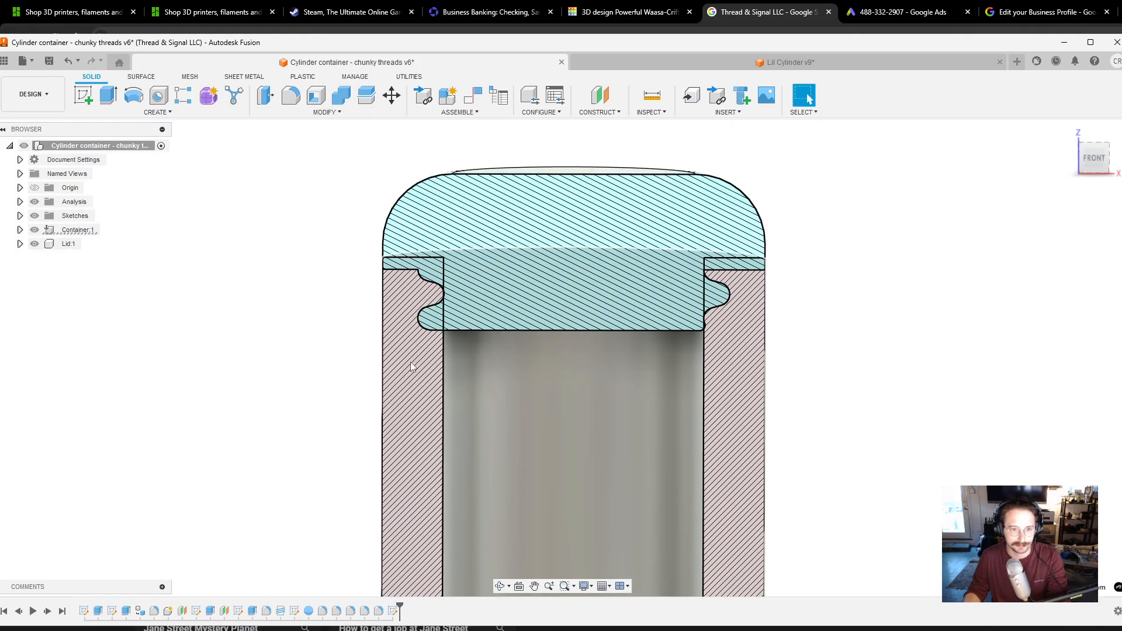
left_click(412, 366)
left_click(341, 95)
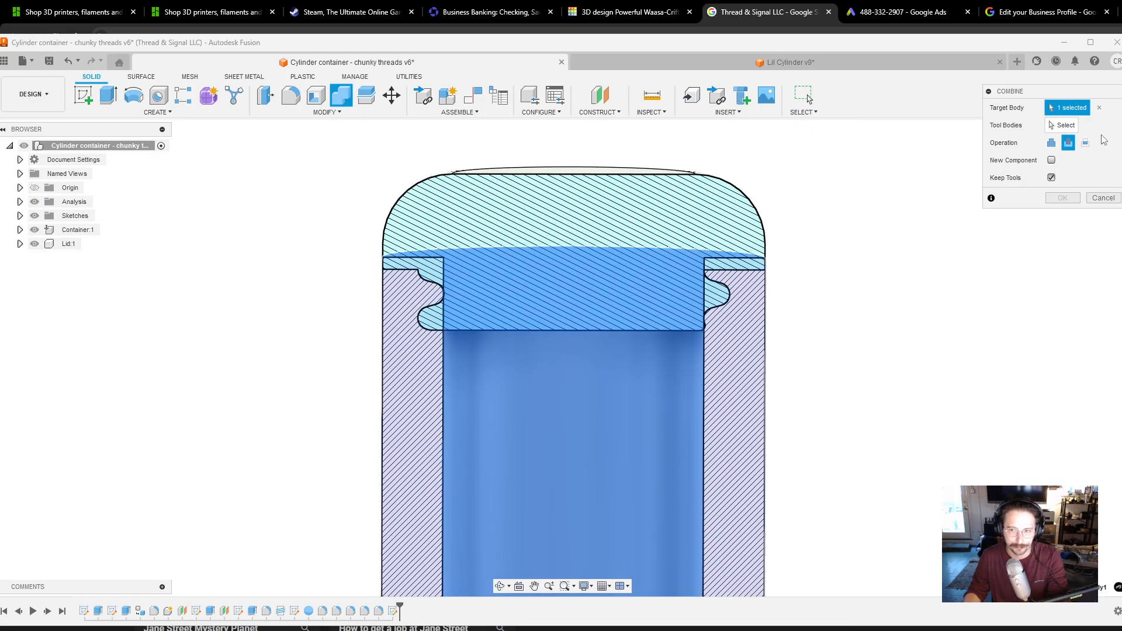
left_click(1062, 125)
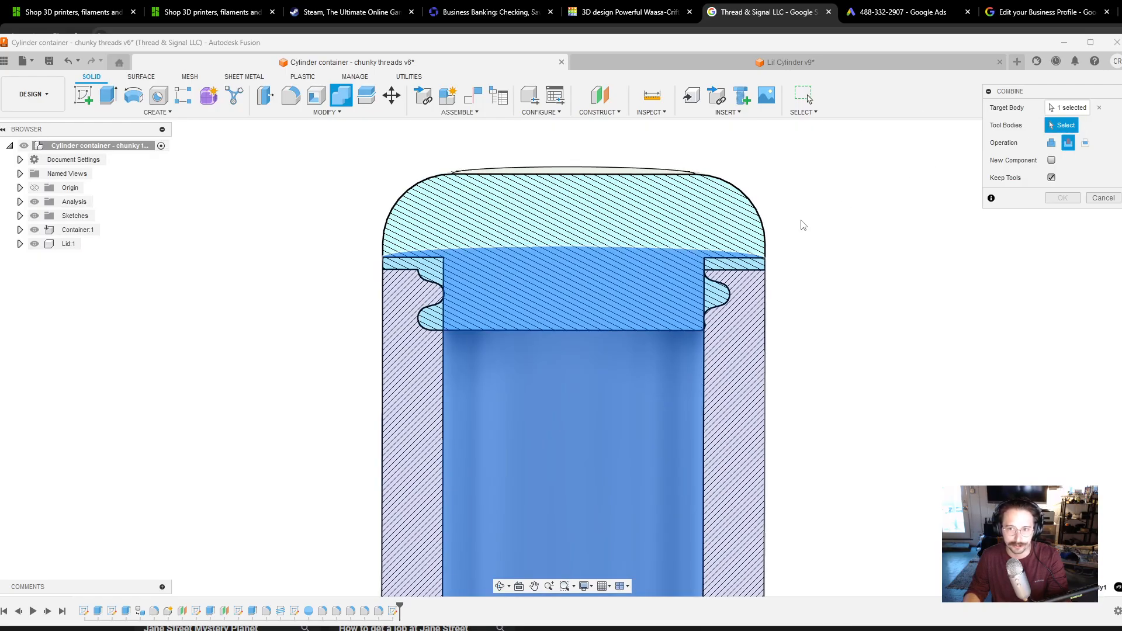
left_click(619, 220)
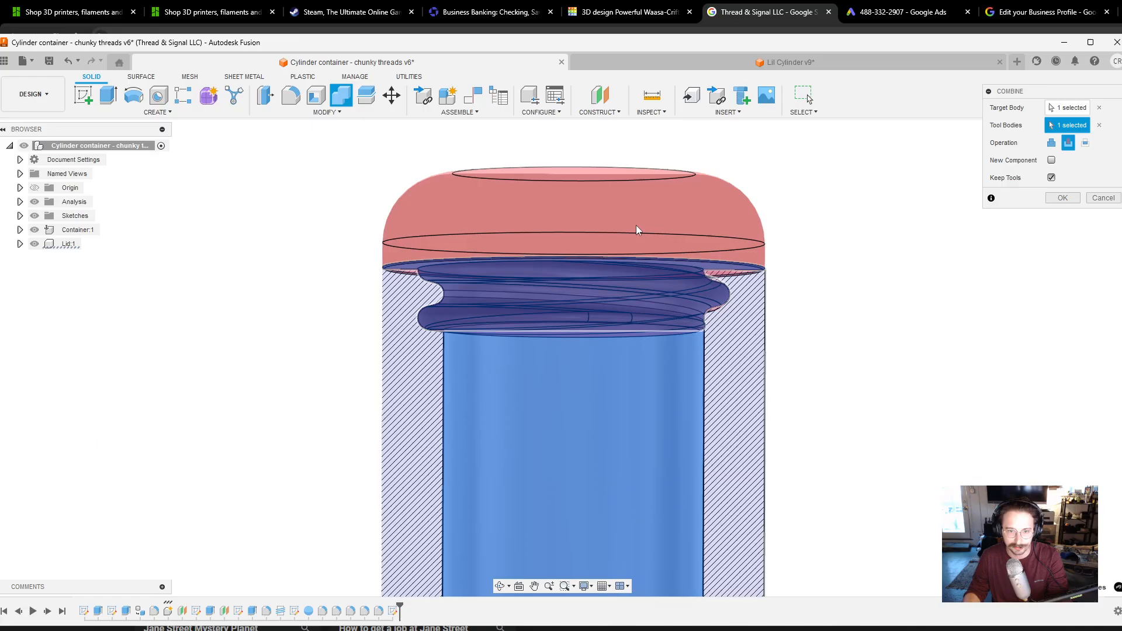
left_click(1059, 197)
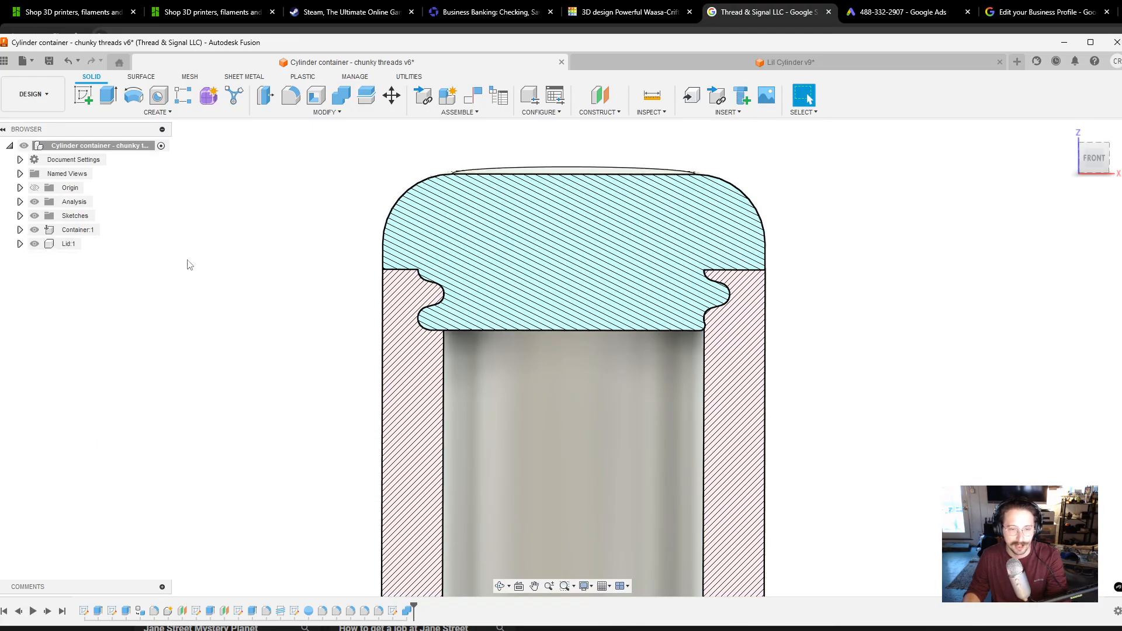
Examine the cut thread profile on both sides of the container where it meets the lid.
scroll(498, 322, "up", 5)
scroll(499, 322, "down", 3)
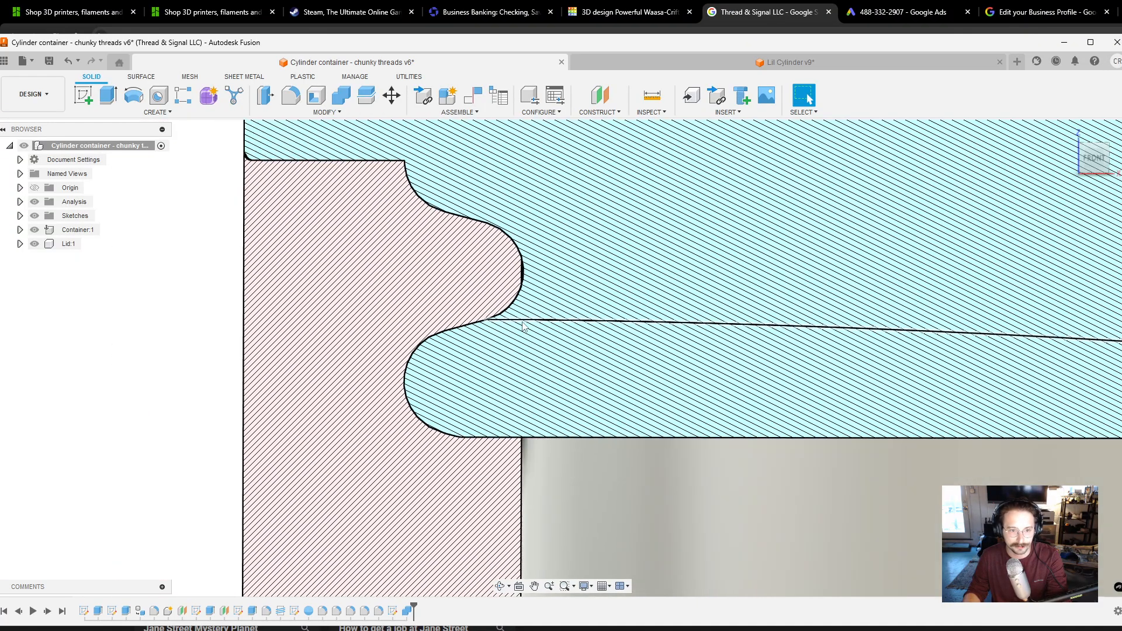
scroll(897, 319, "up", 6)
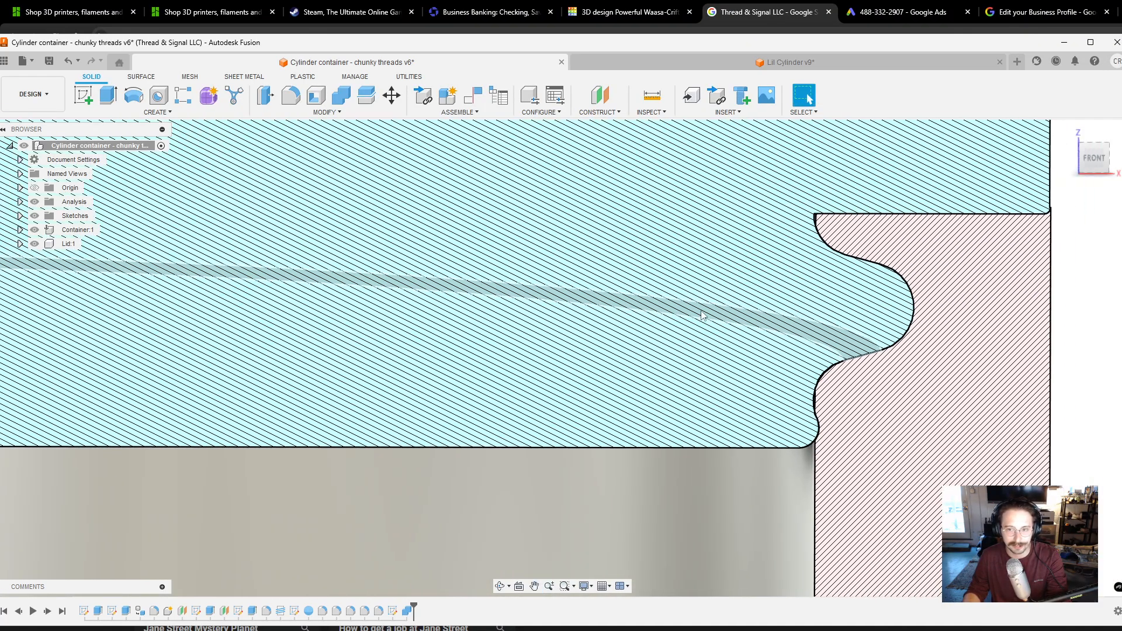
scroll(883, 252, "up", 2)
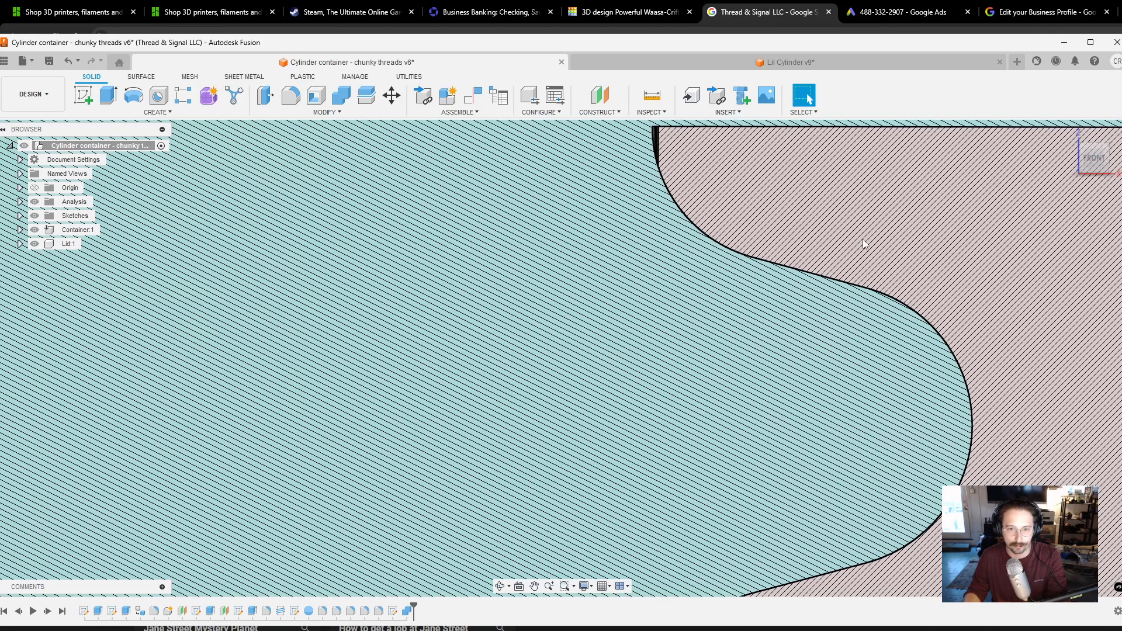
scroll(820, 209, "down", 5)
scroll(220, 231, "up", 6)
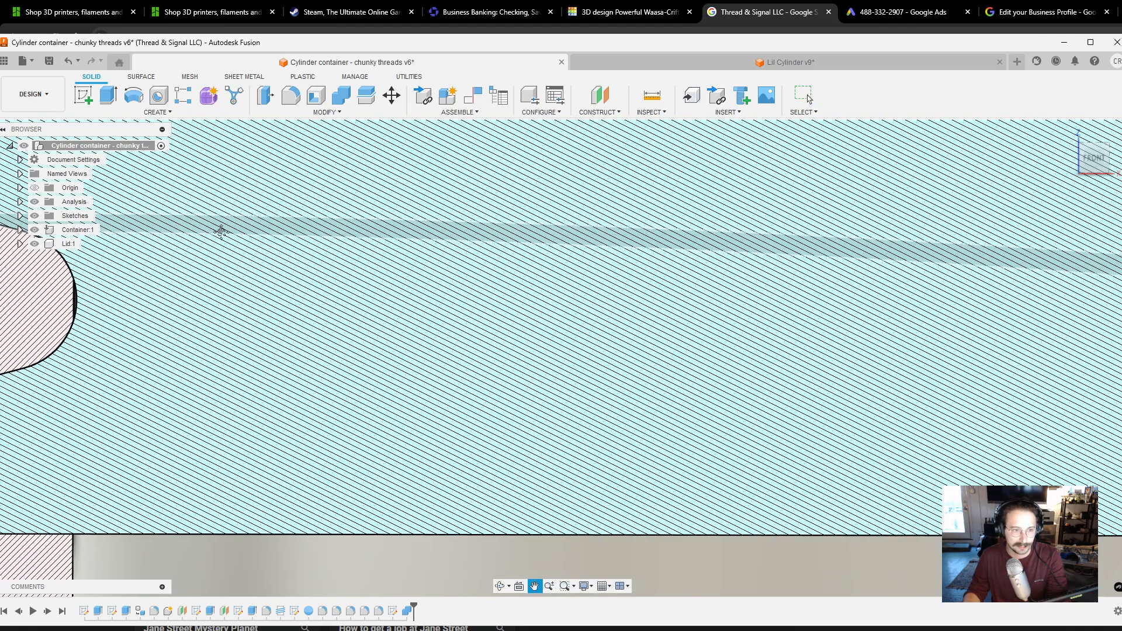
scroll(522, 262, "up", 2)
scroll(522, 262, "down", 5)
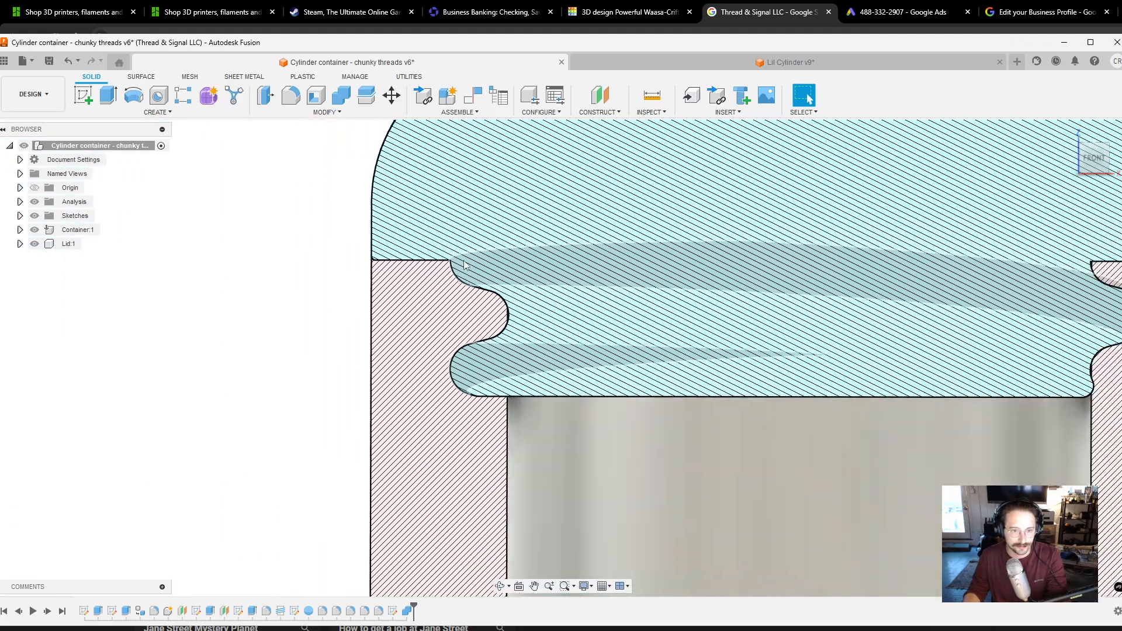
middle_click_drag(646, 301, 527, 256)
scroll(527, 255, "down", 2)
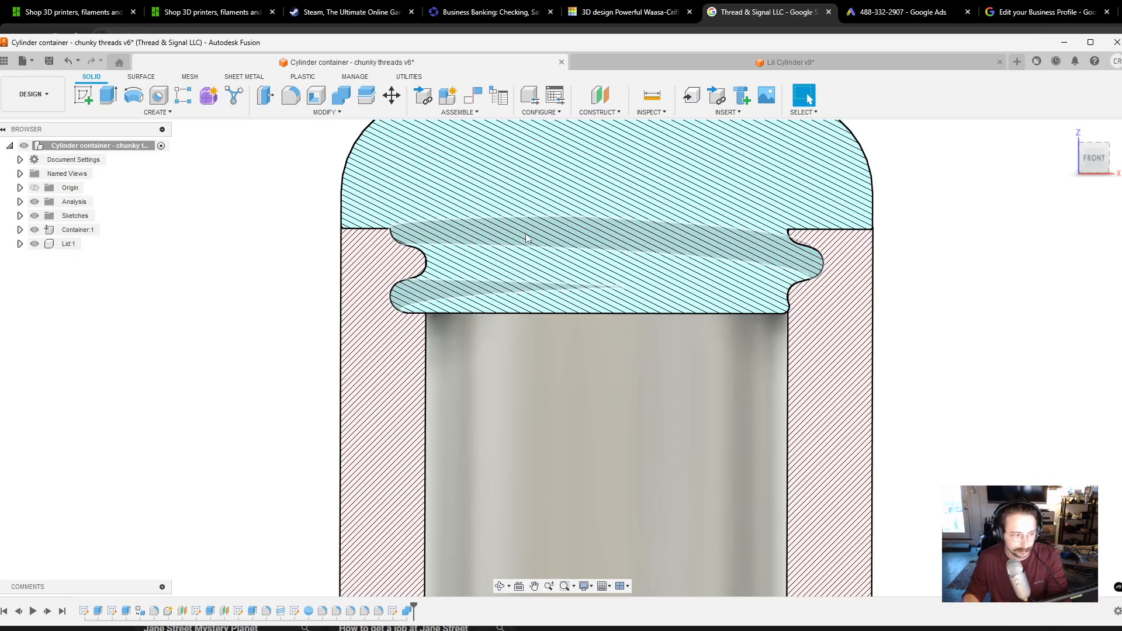
scroll(526, 252, "up", 3)
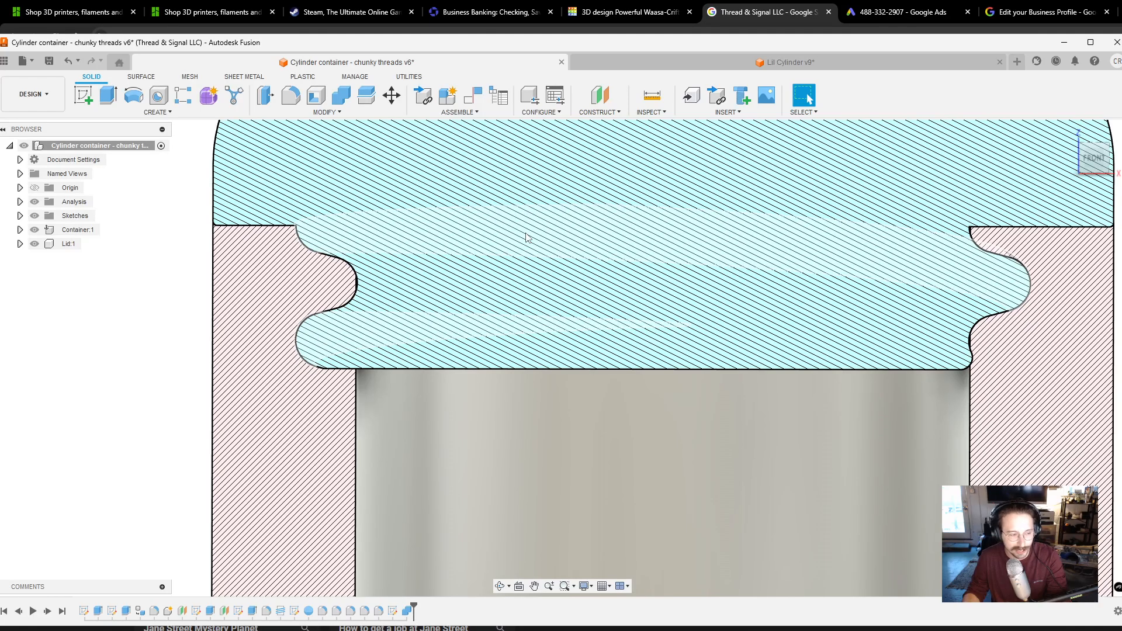
Edit the container's thin wall extrusion and set its wall thickness to 36 mm.
scroll(331, 244, "up", 4)
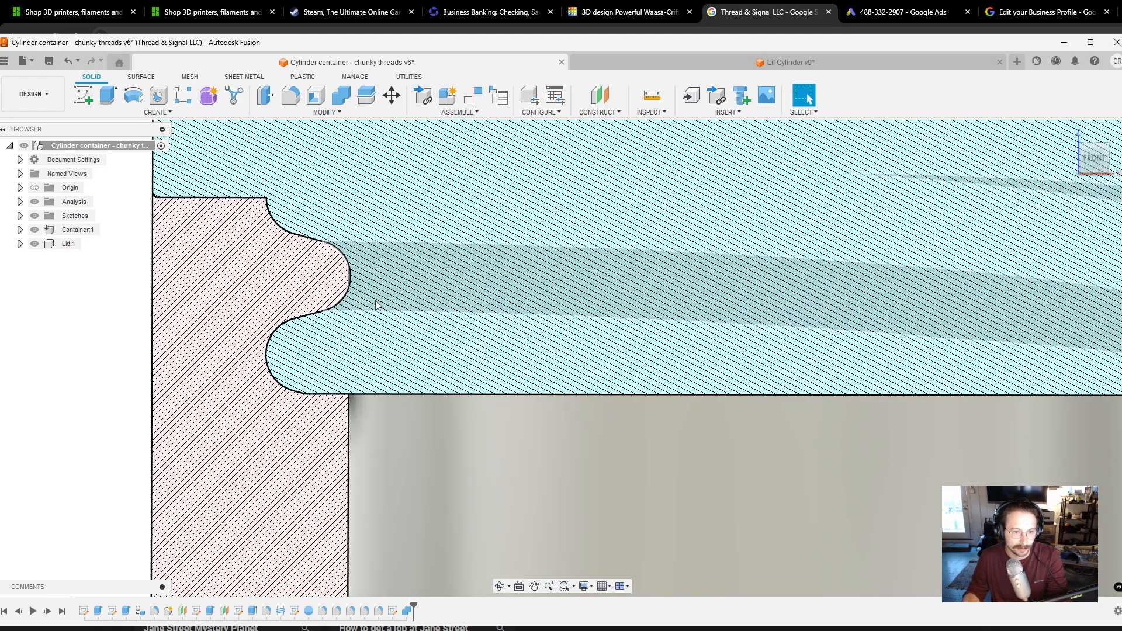
scroll(332, 290, "down", 5)
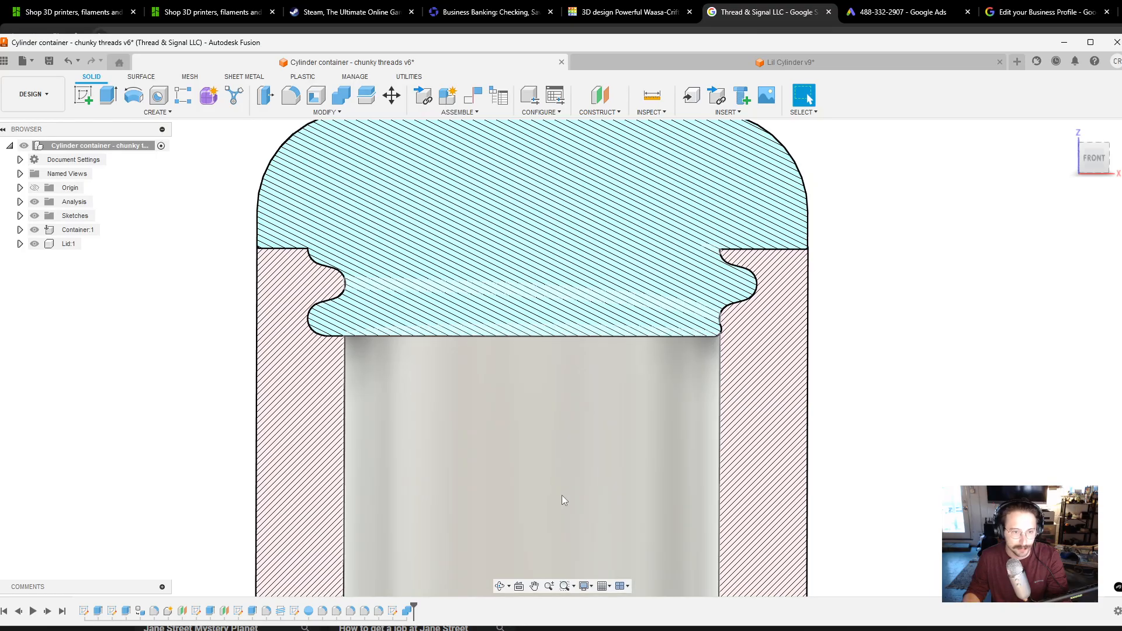
scroll(348, 291, "up", 1)
scroll(349, 291, "up", 5)
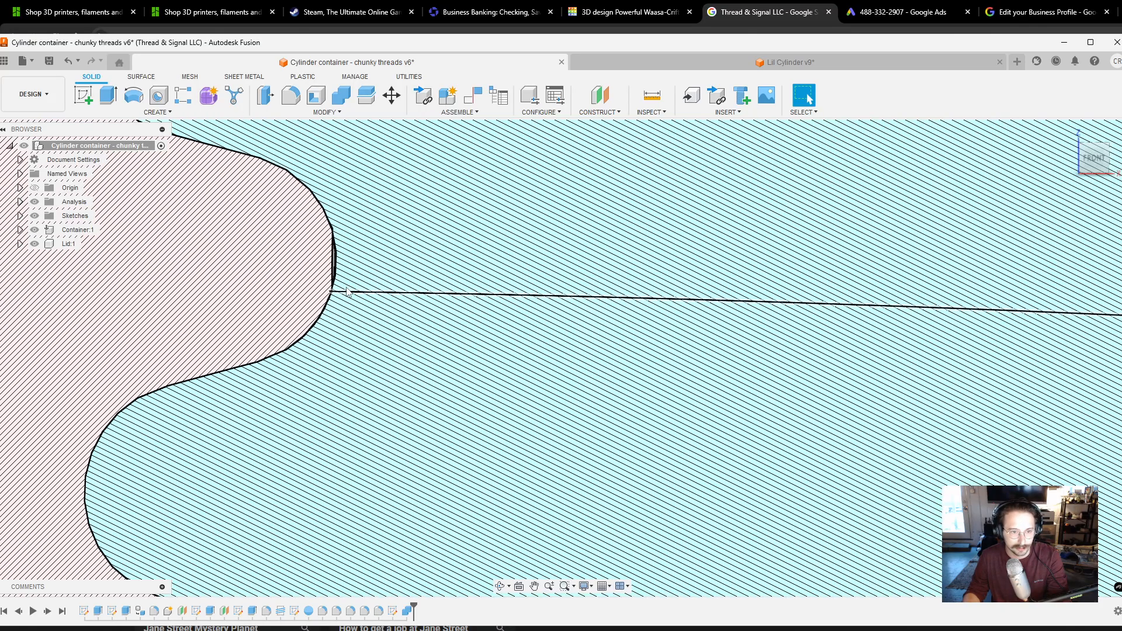
scroll(349, 290, "down", 4)
scroll(346, 292, "down", 1)
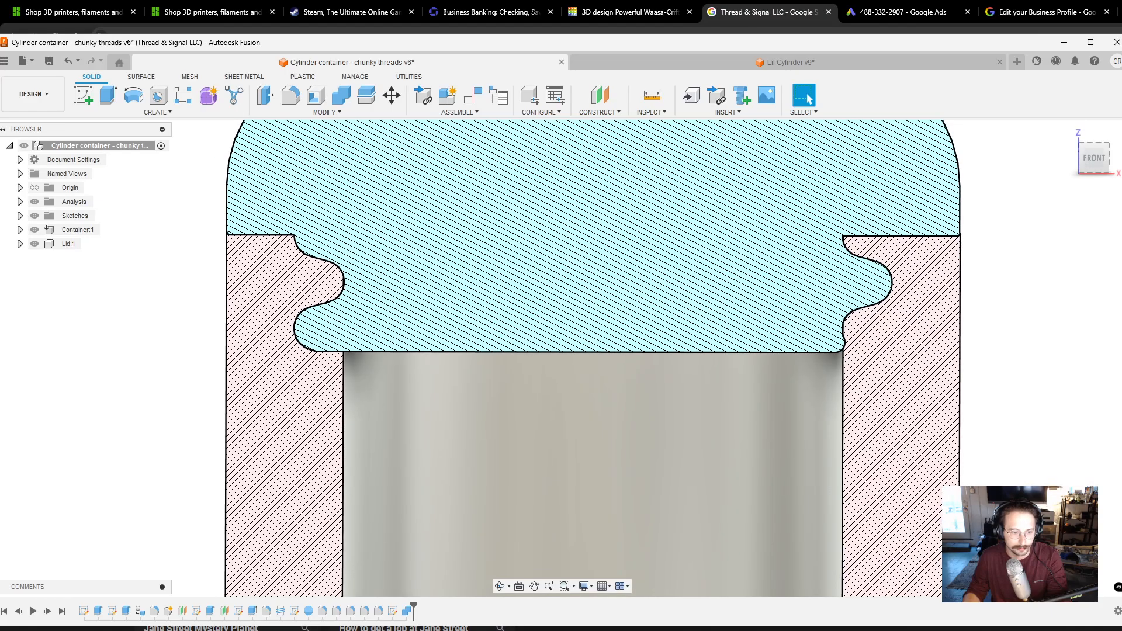
left_click(123, 614)
double_click(126, 611)
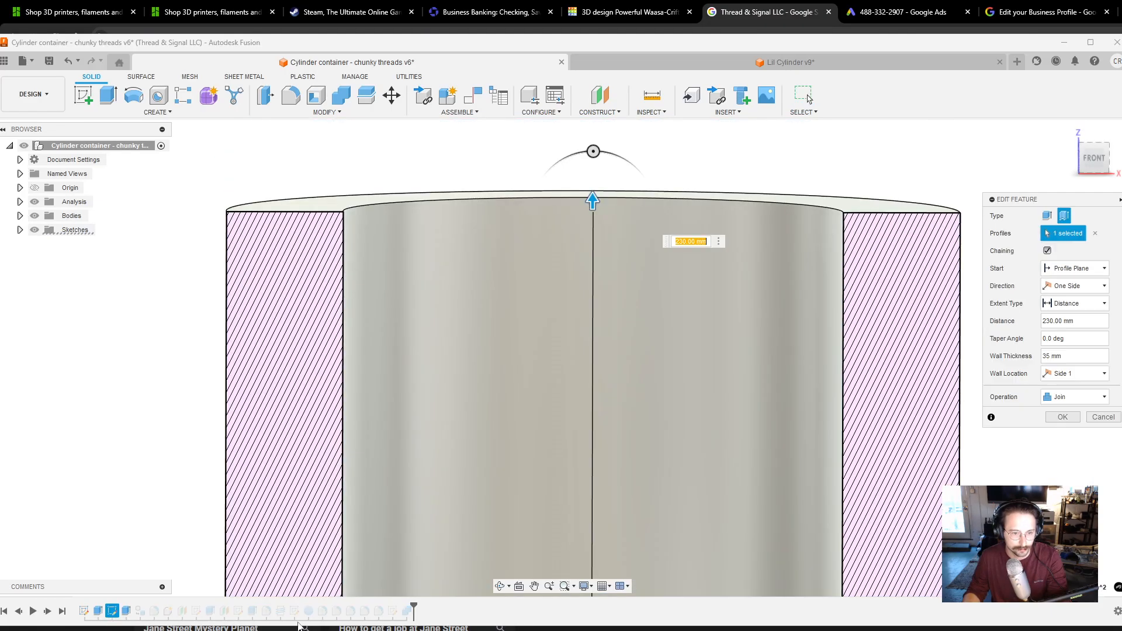
left_click(1050, 356)
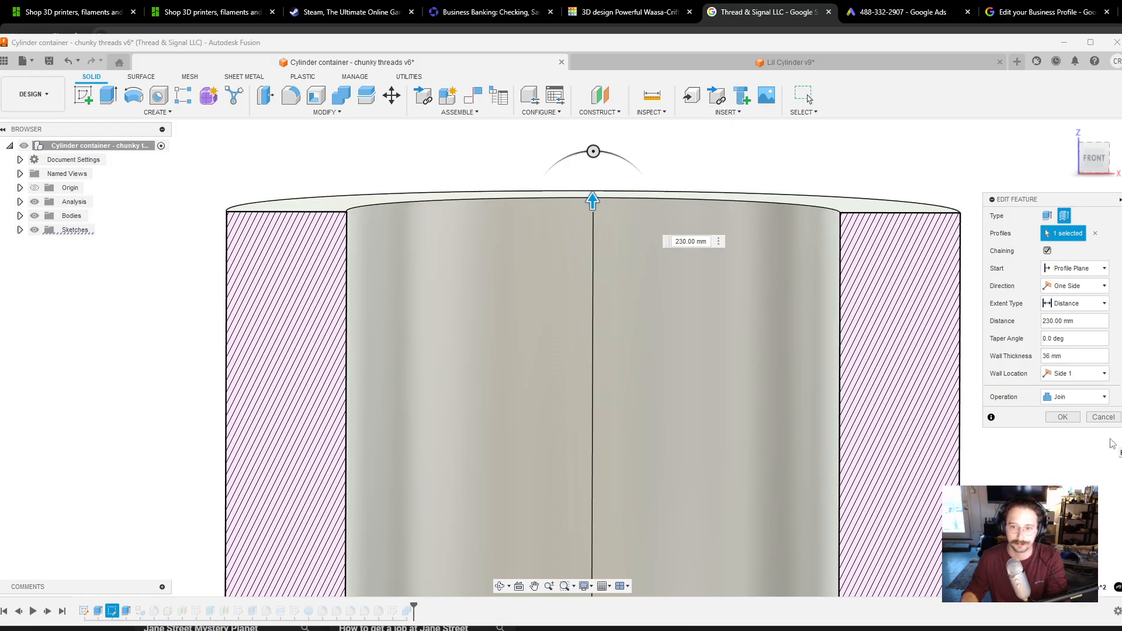
key("Return")
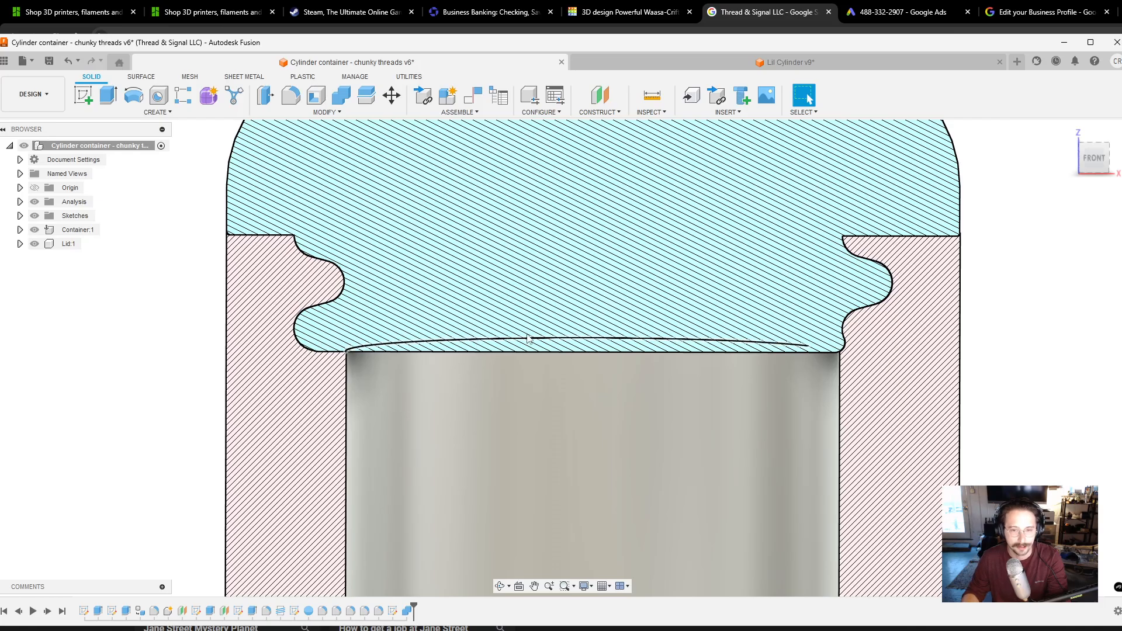
Hide the lid and examine the cut internal thread in the container's sectioned neck.
scroll(845, 272, "up", 5)
scroll(843, 269, "down", 4)
middle_click_drag(576, 337, 595, 275)
scroll(589, 287, "down", 1)
scroll(578, 308, "up", 3)
scroll(619, 374, "down", 4)
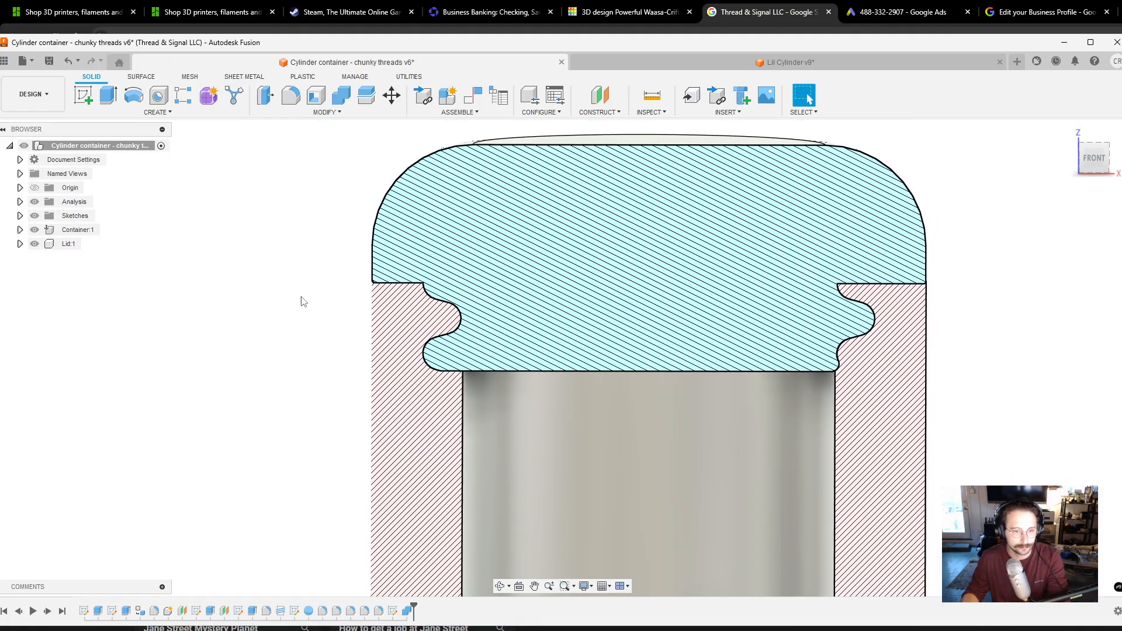
left_click(35, 244)
middle_click_drag(676, 353, 663, 257, "shift")
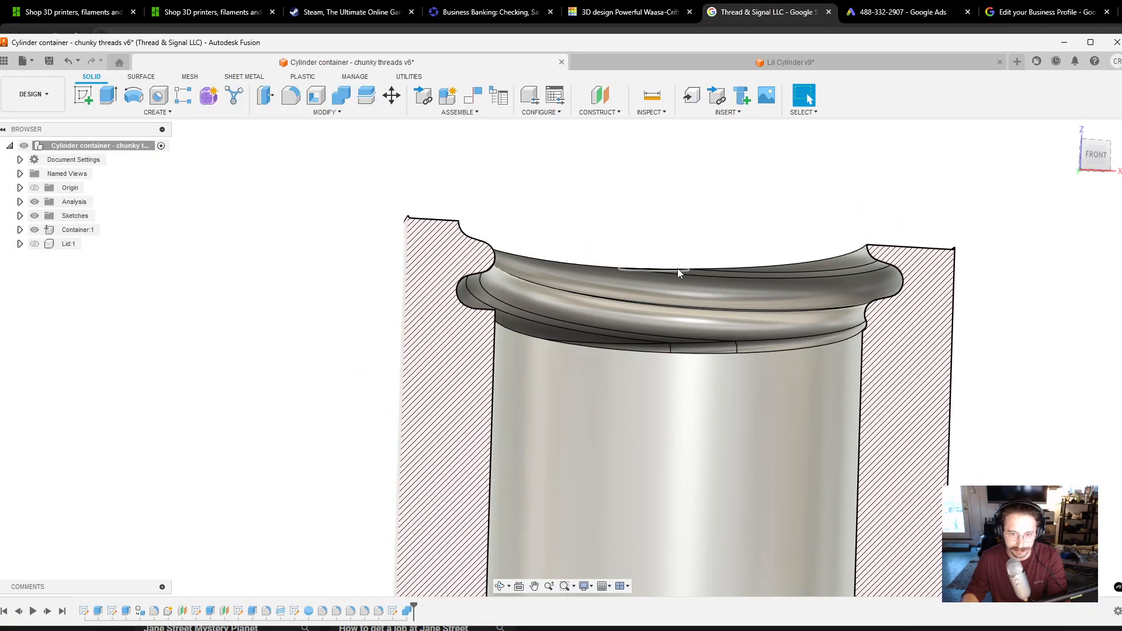
scroll(678, 270, "up", 6)
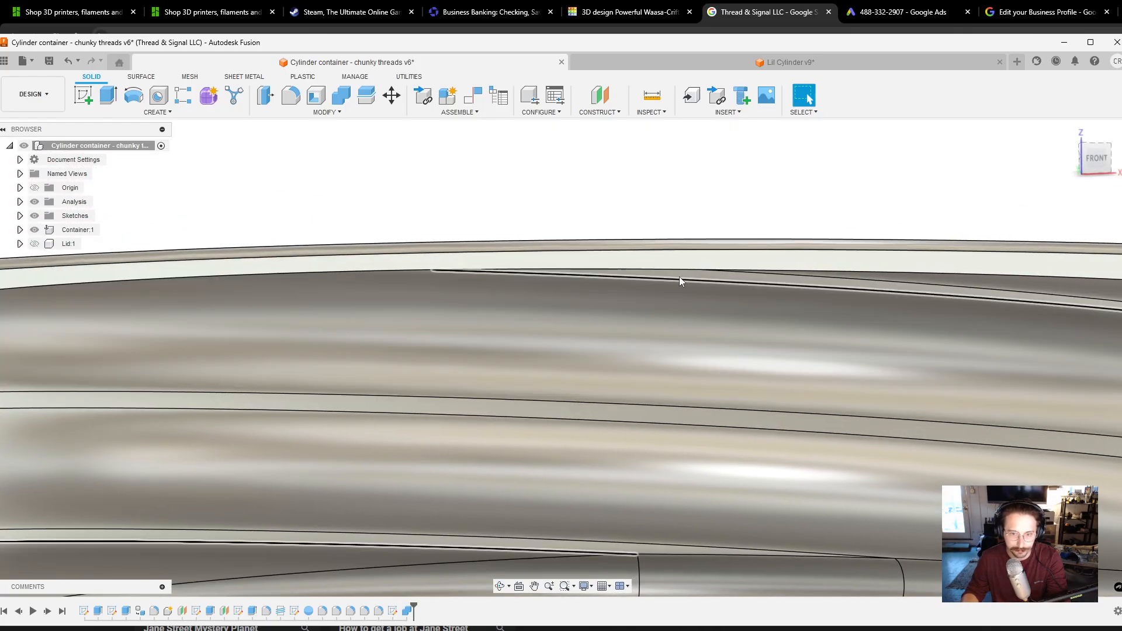
scroll(678, 305, "down", 2)
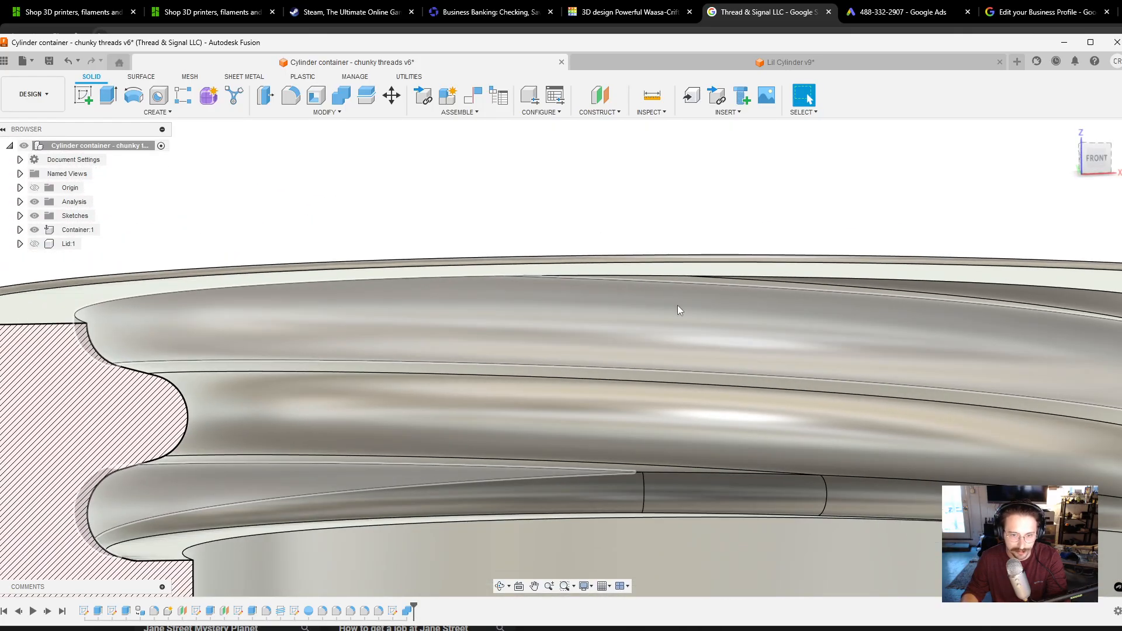
scroll(654, 281, "up", 3)
scroll(638, 351, "down", 4)
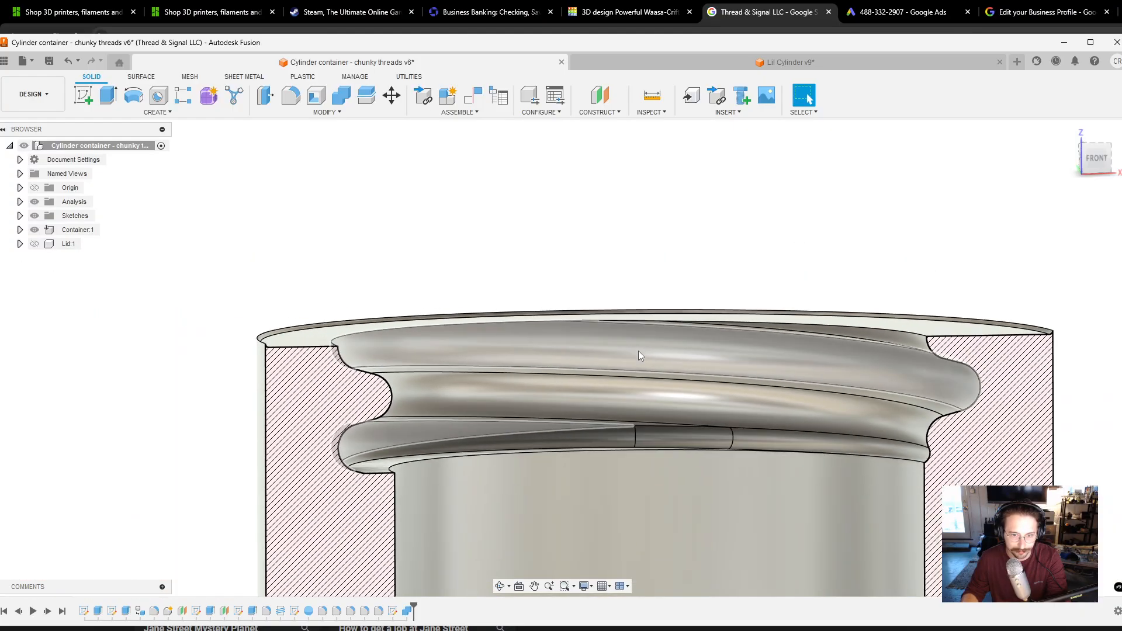
scroll(650, 393, "down", 2)
middle_click_drag(650, 392, 614, 385)
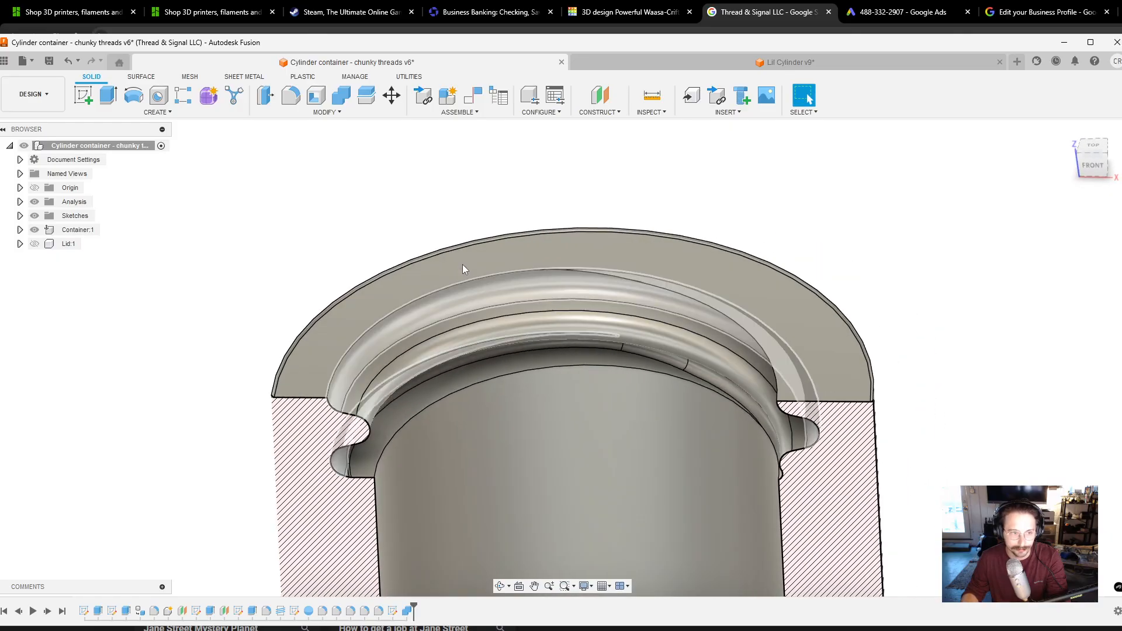
Turn off the section analysis and examine the thread inside the whole container from above.
left_click(34, 201)
middle_click_drag(454, 428, 548, 473, "shift")
scroll(588, 309, "up", 2)
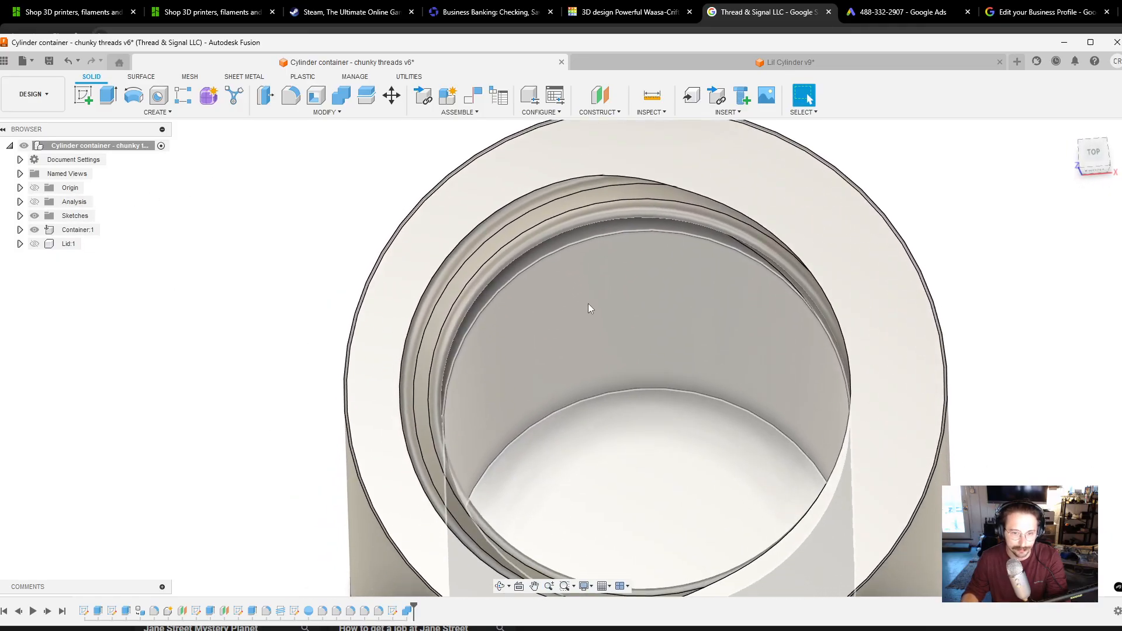
scroll(589, 308, "down", 3)
middle_click_drag(649, 371, 657, 344, "shift")
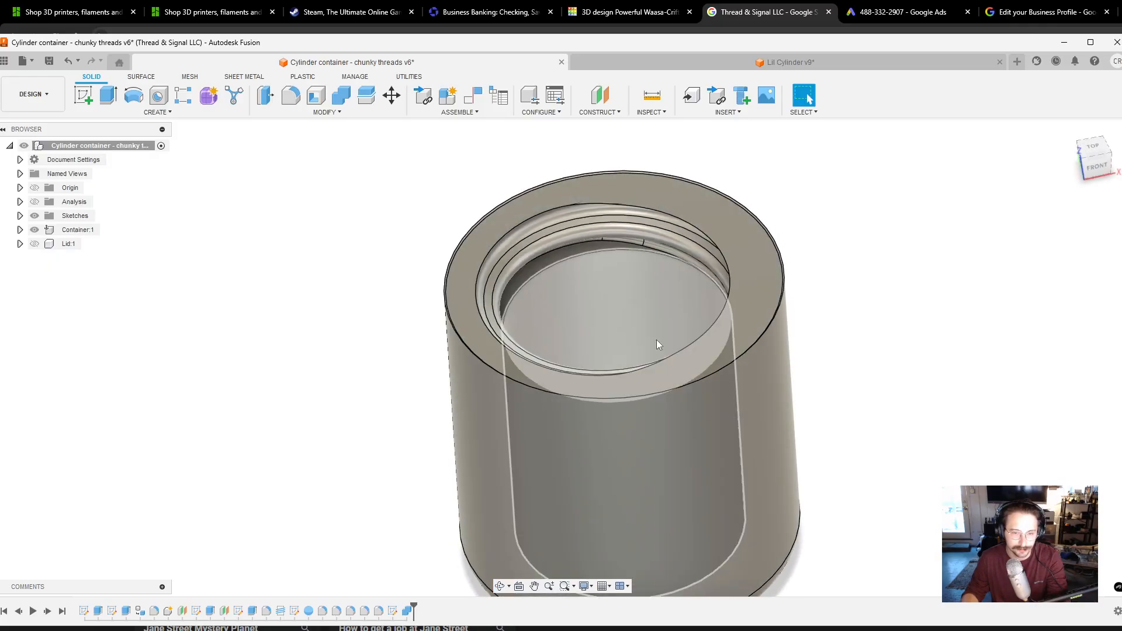
middle_click_drag(653, 288, 584, 251)
scroll(639, 356, "up", 4)
left_click(581, 241)
key("f")
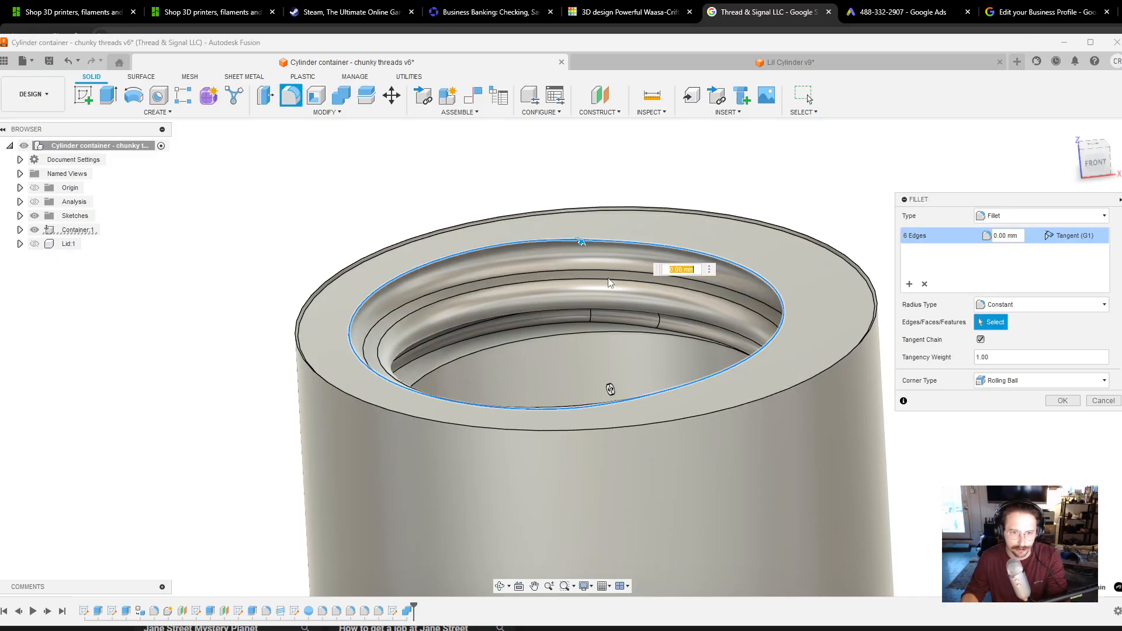
left_click_drag(582, 242, 594, 233)
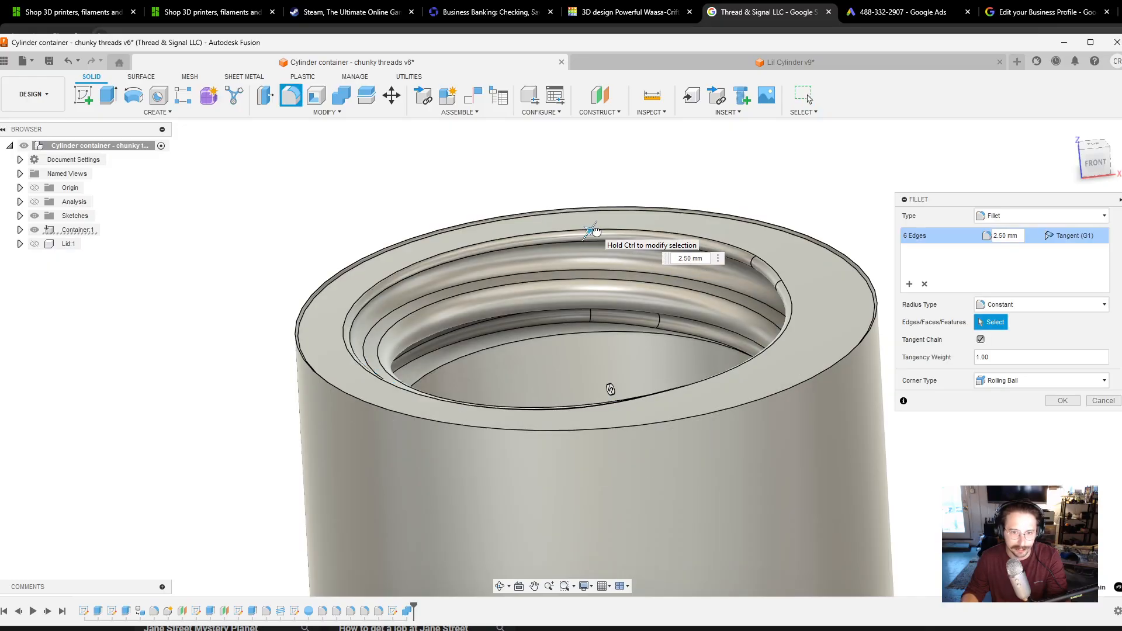
middle_click_drag(678, 338, 489, 419, "shift")
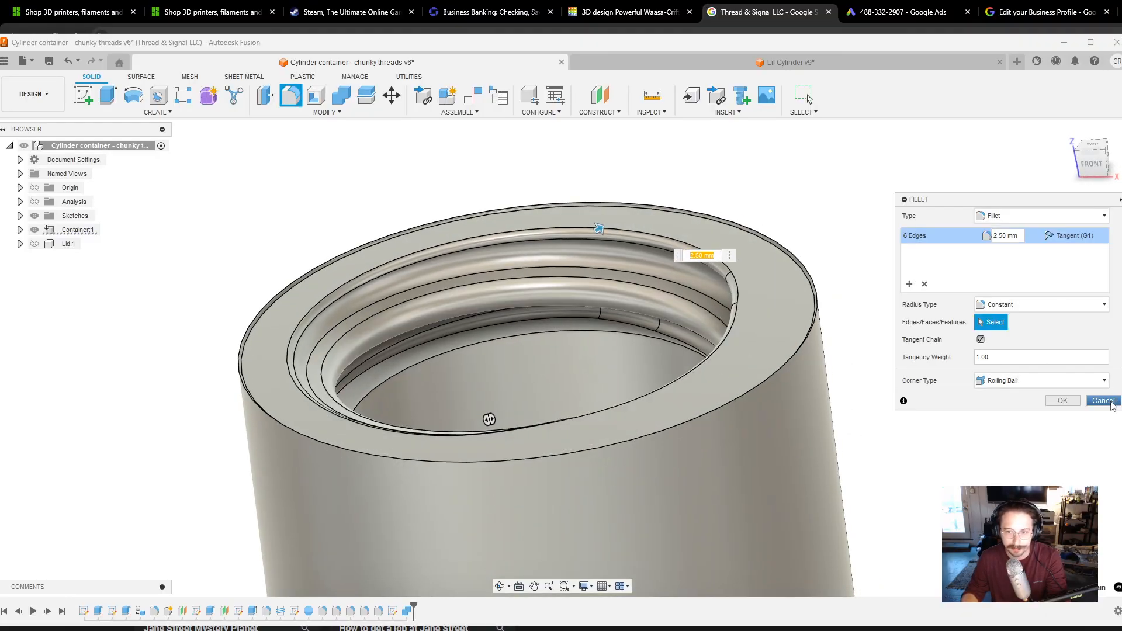
left_click(1103, 401)
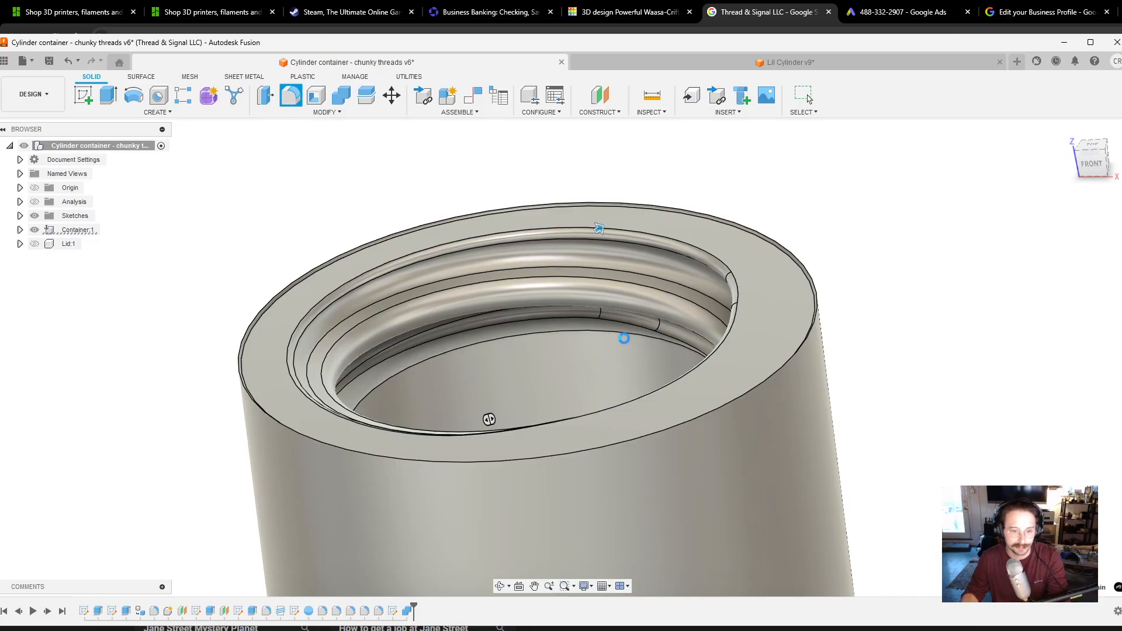
Show the lid with the section analysis turned on and hide the container.
scroll(562, 333, "down", 3)
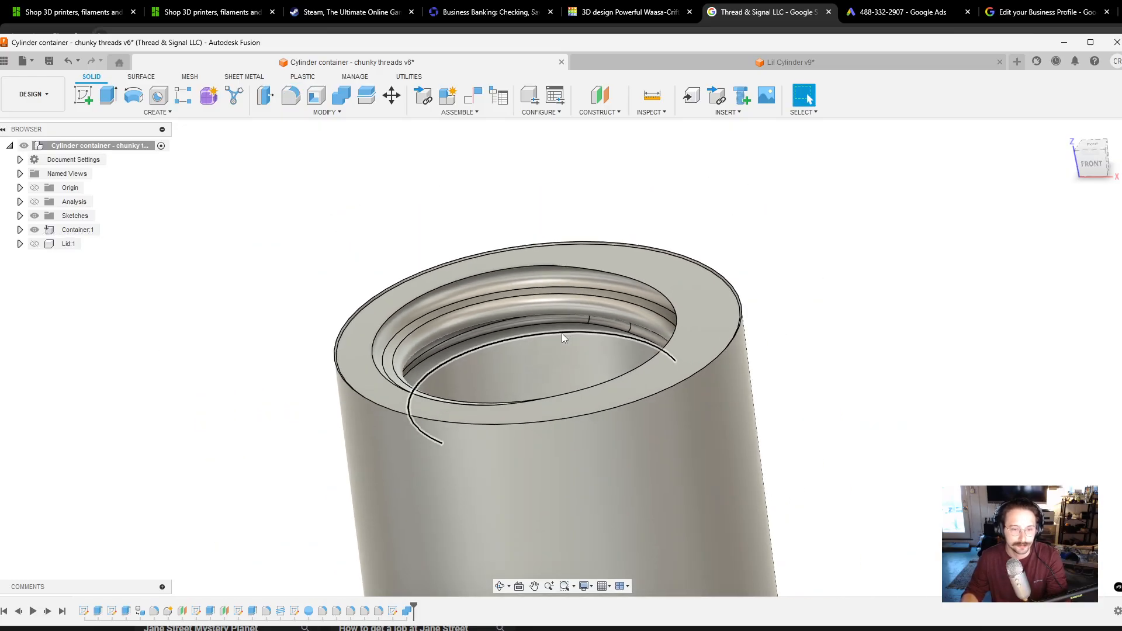
left_click(35, 246)
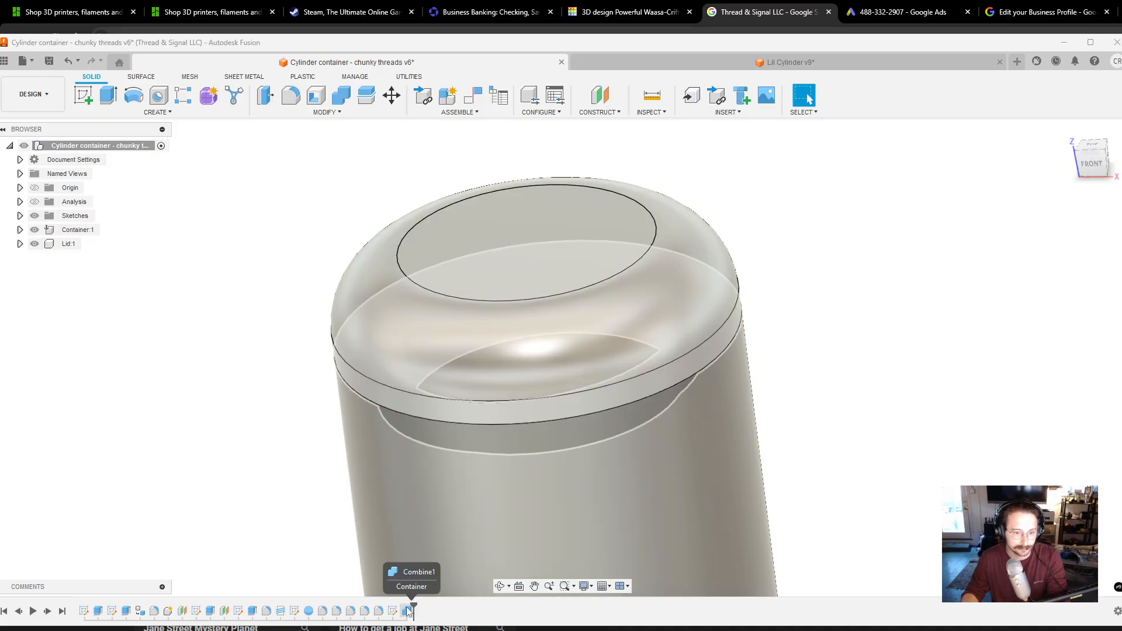
middle_click_drag(848, 438, 863, 379, "shift")
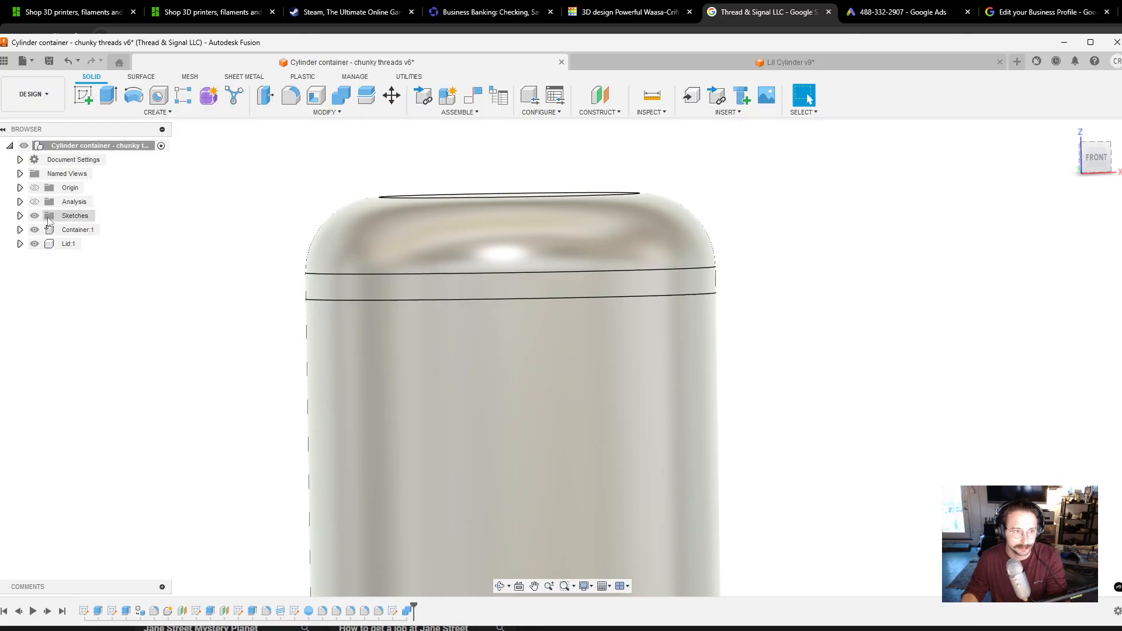
left_click(35, 202)
middle_click_drag(234, 372, 261, 300)
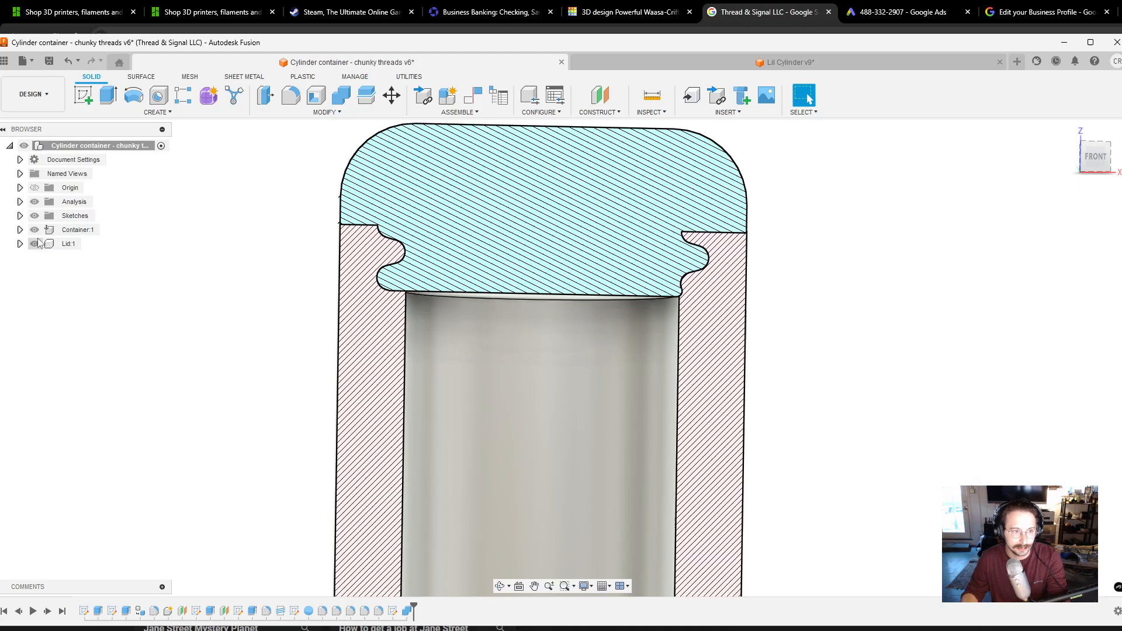
left_click(35, 230)
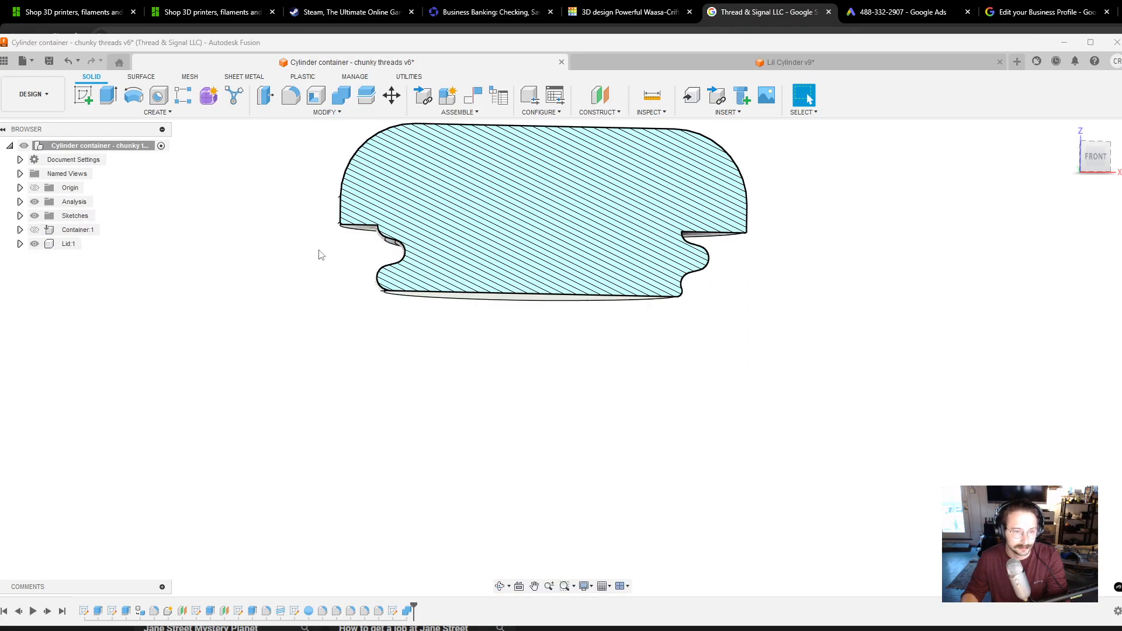
Turn off the section analysis and fillet the lid's edge where the thread neck meets the underside with a 7 mm radius.
middle_click_drag(320, 255, 405, 213, "shift")
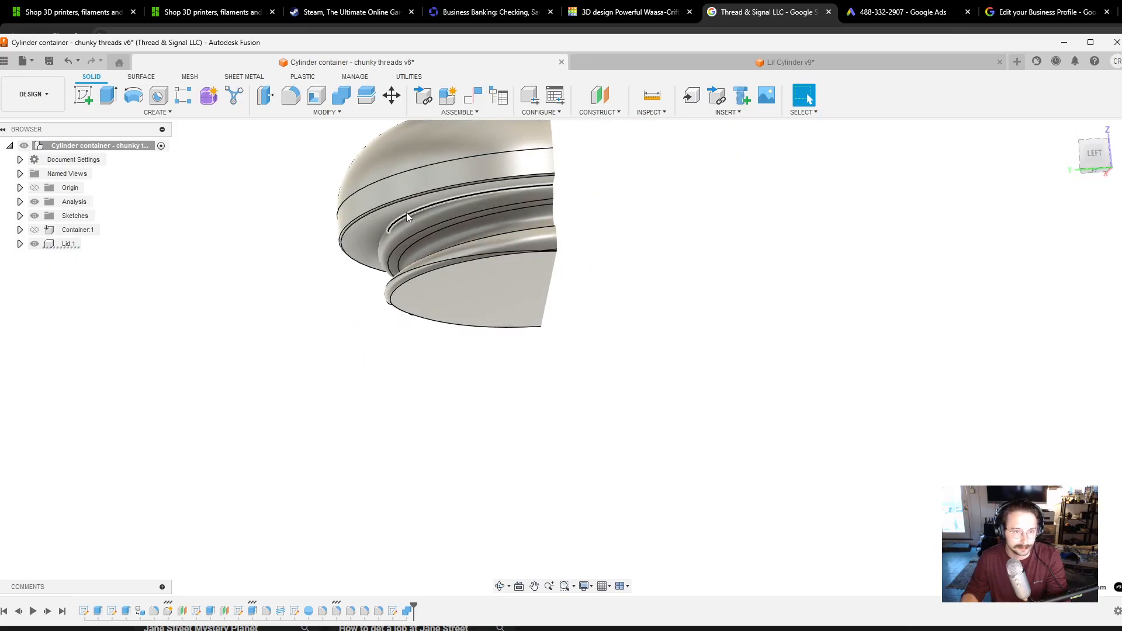
left_click(406, 216)
key("f")
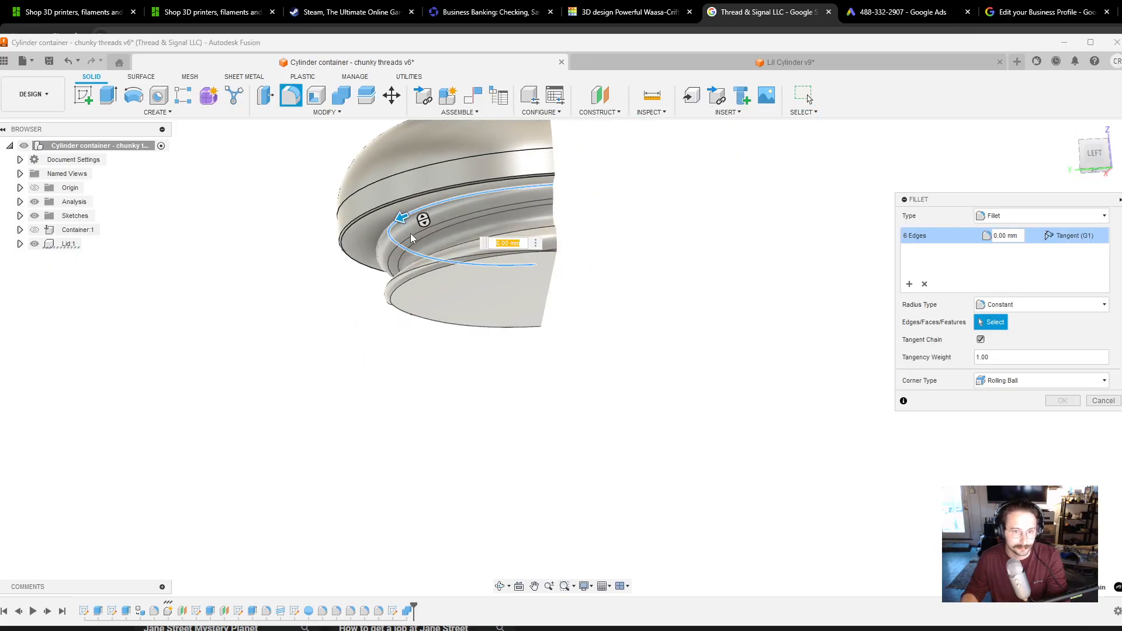
left_click(34, 202)
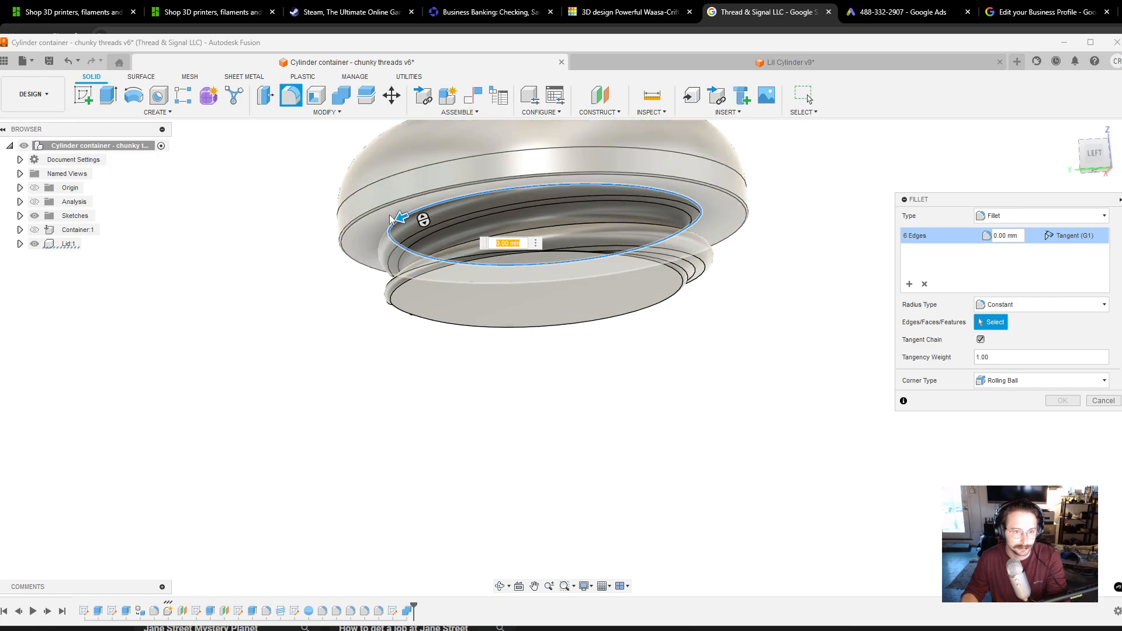
mouse_move(395, 219)
left_mouse_down()
mouse_move(380, 226)
mouse_move(389, 222)
left_mouse_up()
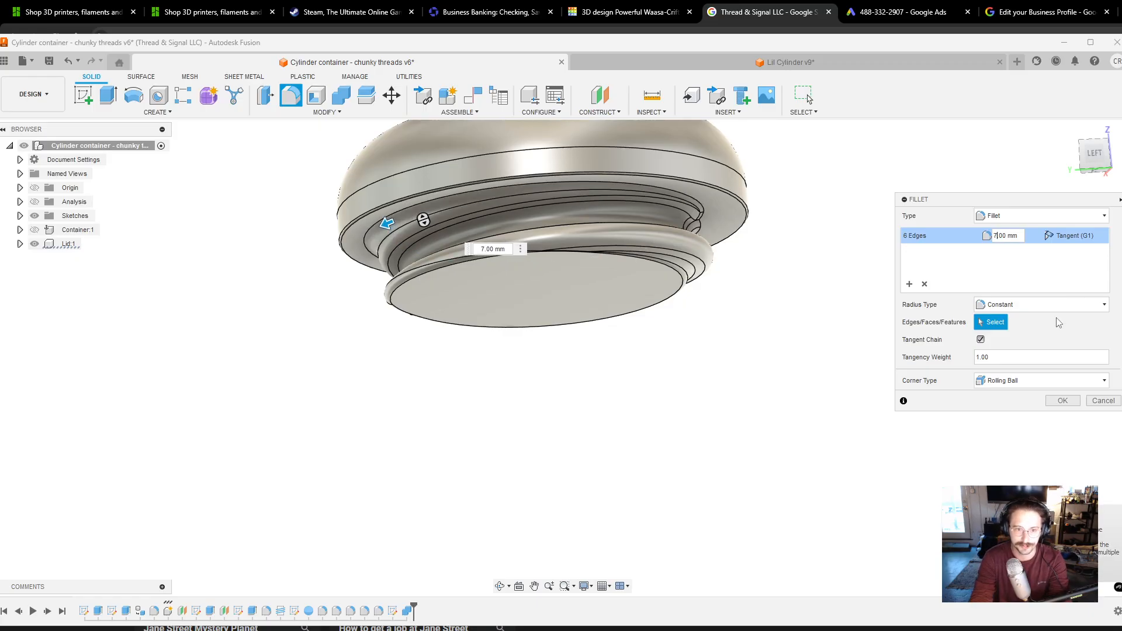
left_click(1062, 401)
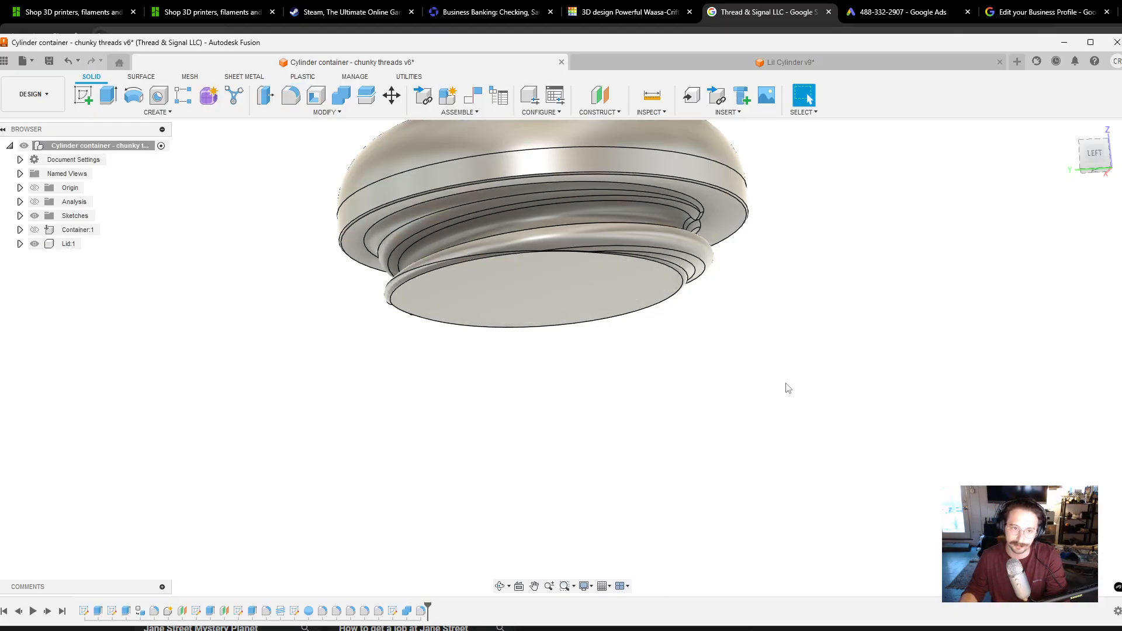
Examine the fillet and thread run-out on the lid from below and the sides, and show the container again.
scroll(707, 355, "up", 3)
scroll(746, 359, "down", 3)
mouse_move(746, 359)
middle_mouse_down("shift")
mouse_move(752, 351)
mouse_move(737, 378)
middle_mouse_up("shift")
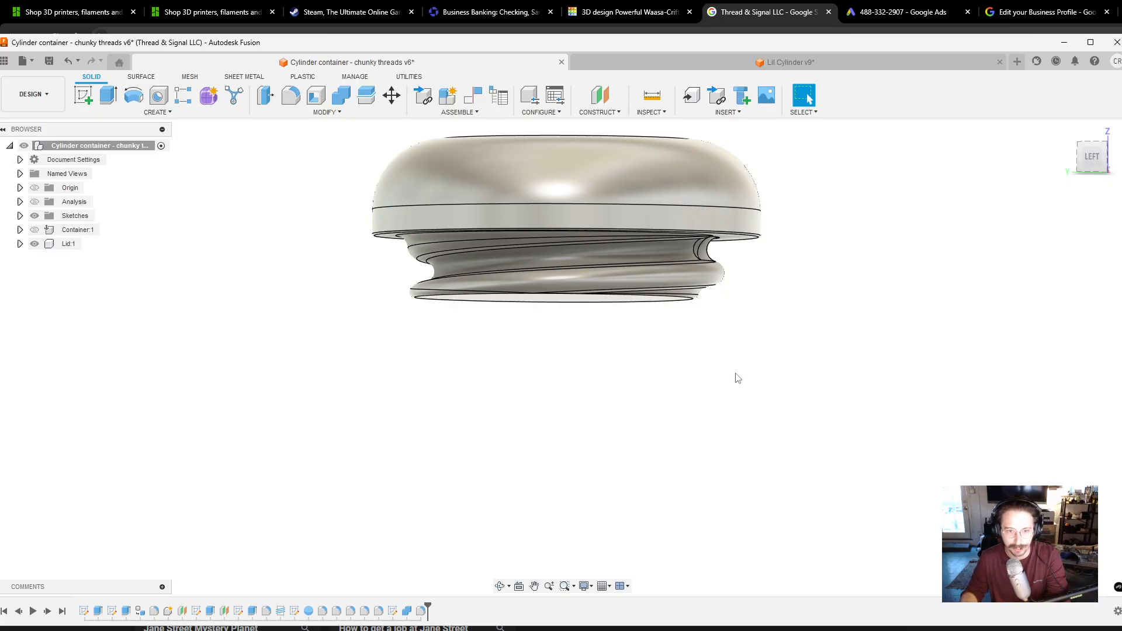
scroll(719, 343, "up", 2)
scroll(714, 343, "down", 2)
middle_click_drag(714, 343, 718, 304, "shift")
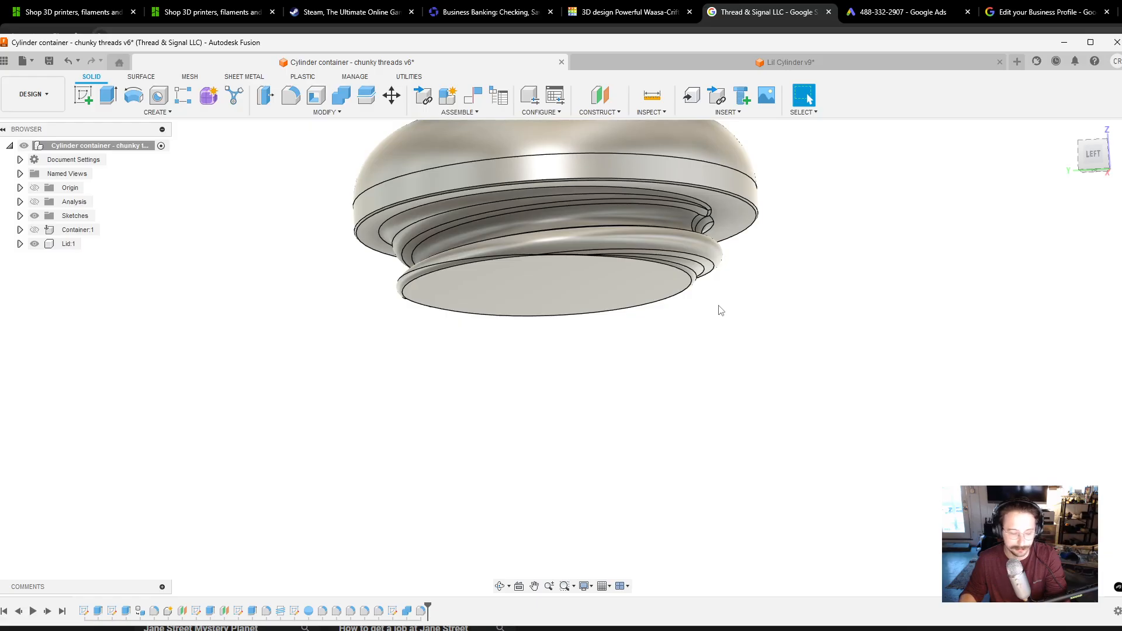
middle_click_drag(721, 311, 654, 309, "shift")
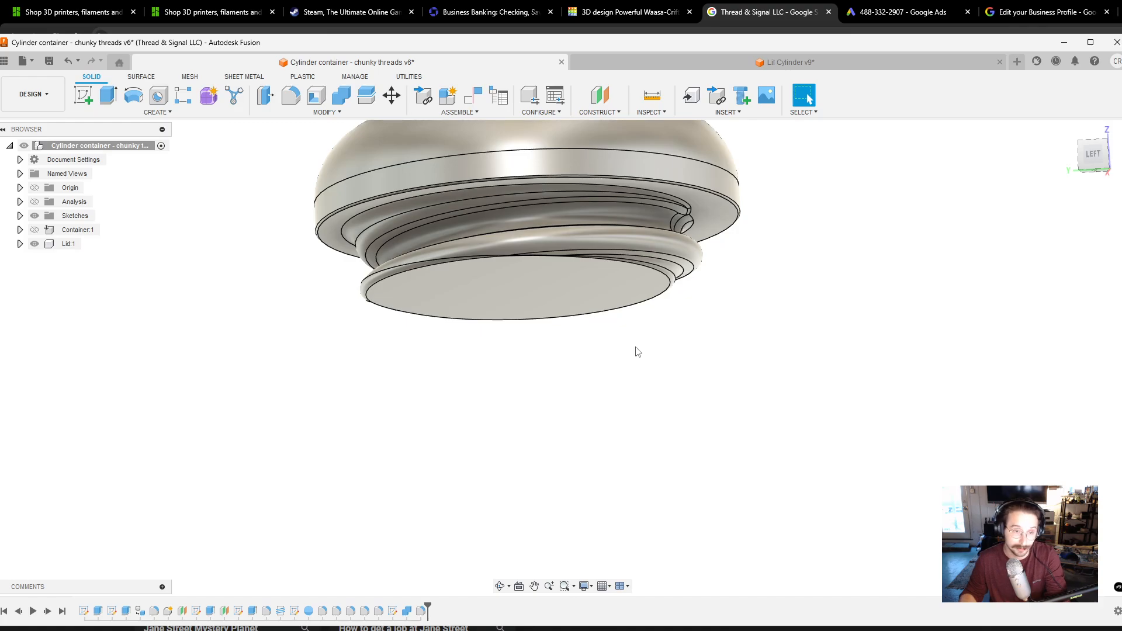
middle_click_drag(637, 350, 676, 343, "shift")
scroll(762, 359, "down", 2)
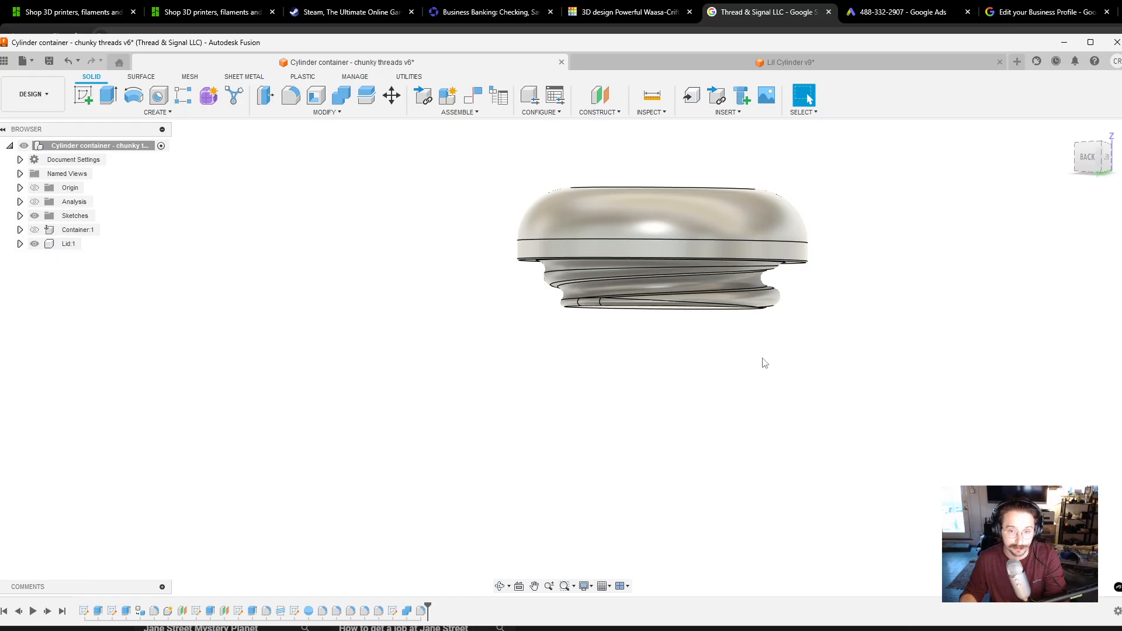
middle_click_drag(762, 358, 760, 361, "shift")
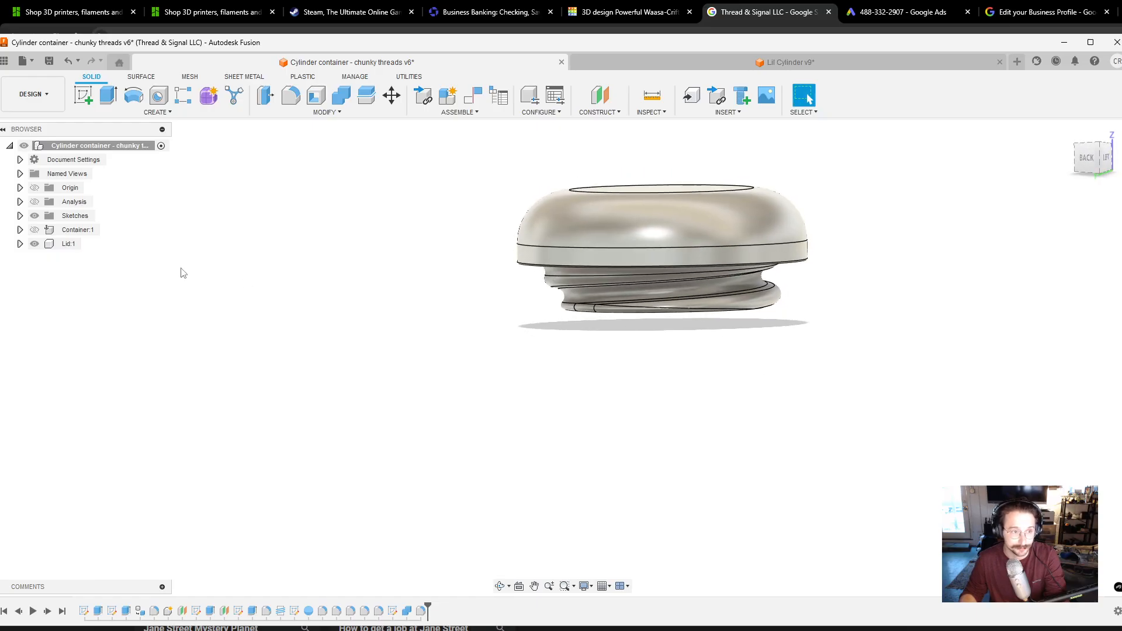
left_click(34, 231)
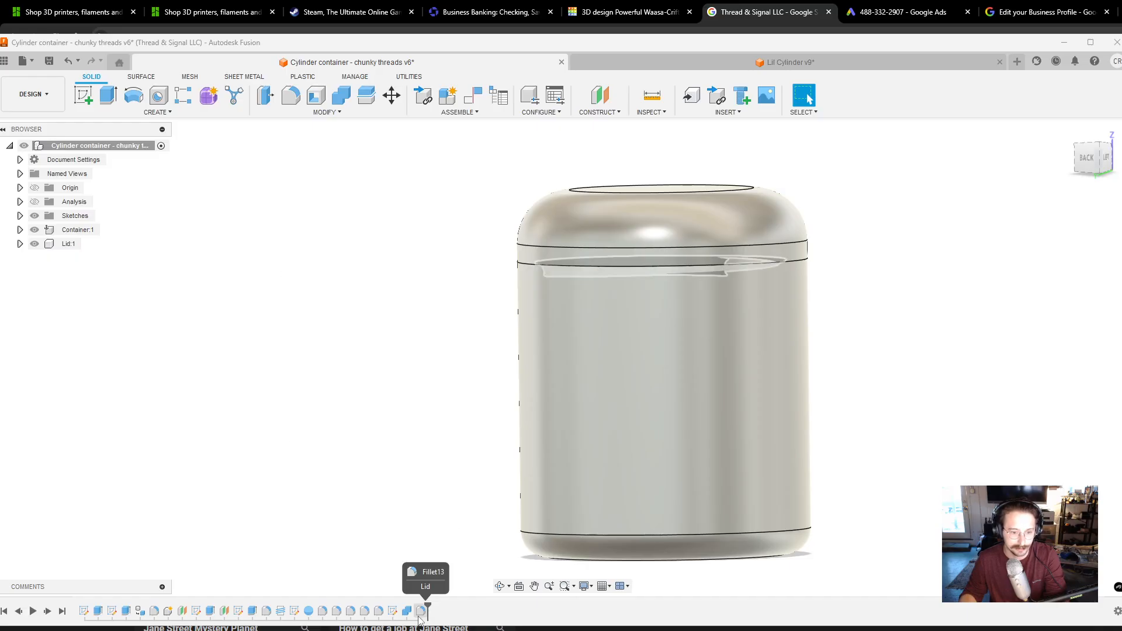
Move the lid's new fillet ahead of the combine cut in the timeline and inspect the thread fit in section.
left_click_drag(421, 614, 398, 615)
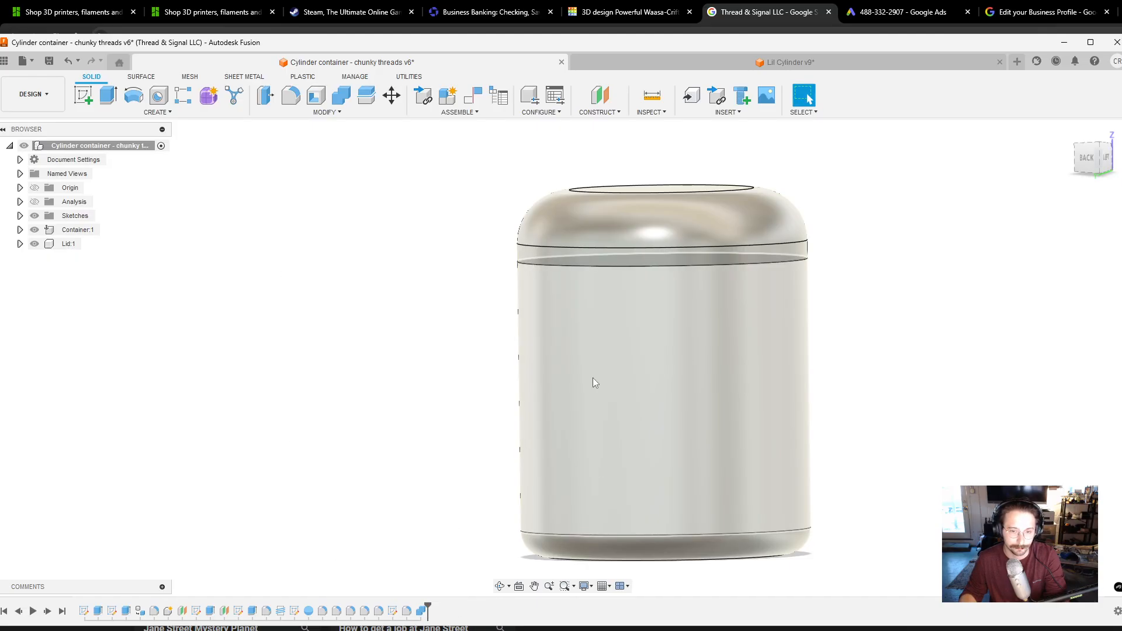
left_click(35, 202)
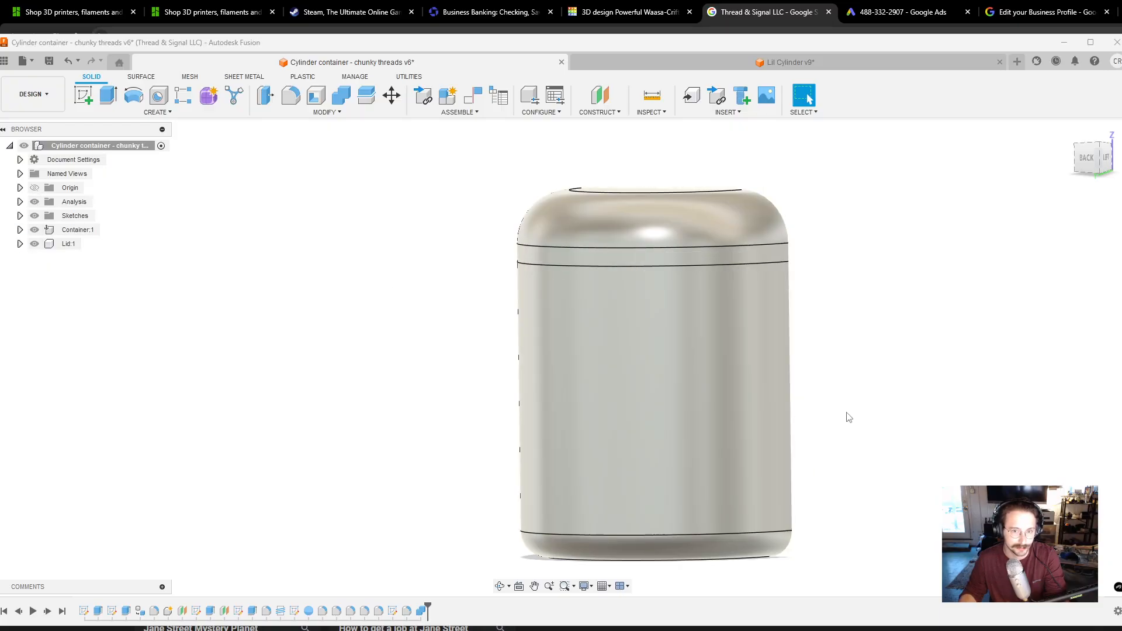
middle_click_drag(846, 419, 826, 405, "shift")
scroll(789, 304, "up", 4)
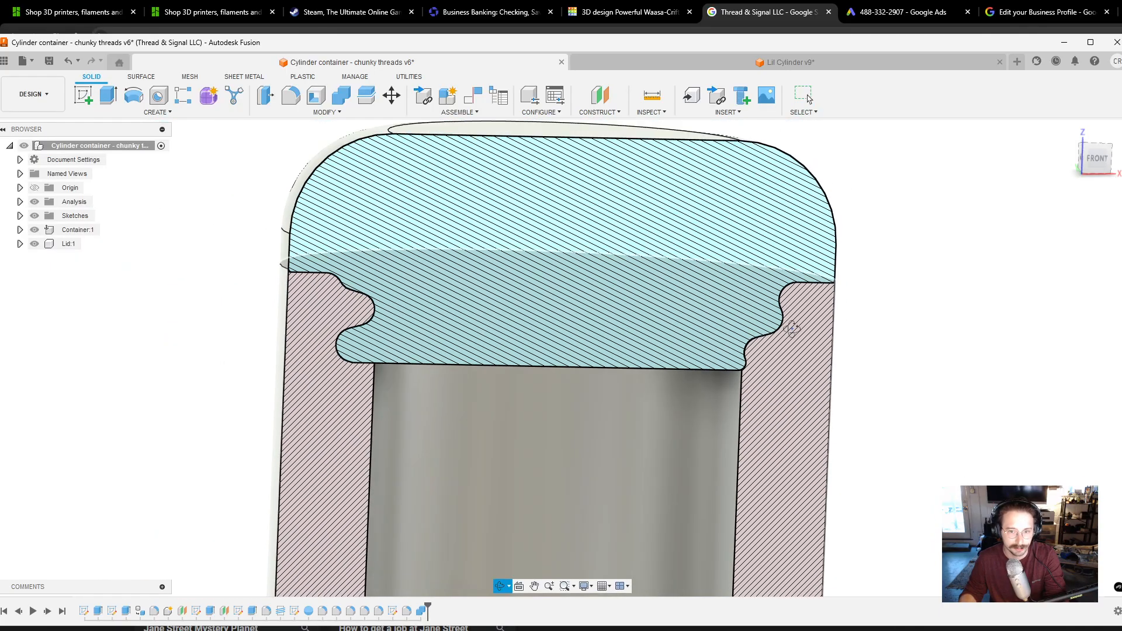
mouse_move(792, 328)
middle_mouse_down("shift")
mouse_move(773, 329)
mouse_move(786, 325)
middle_mouse_up("shift")
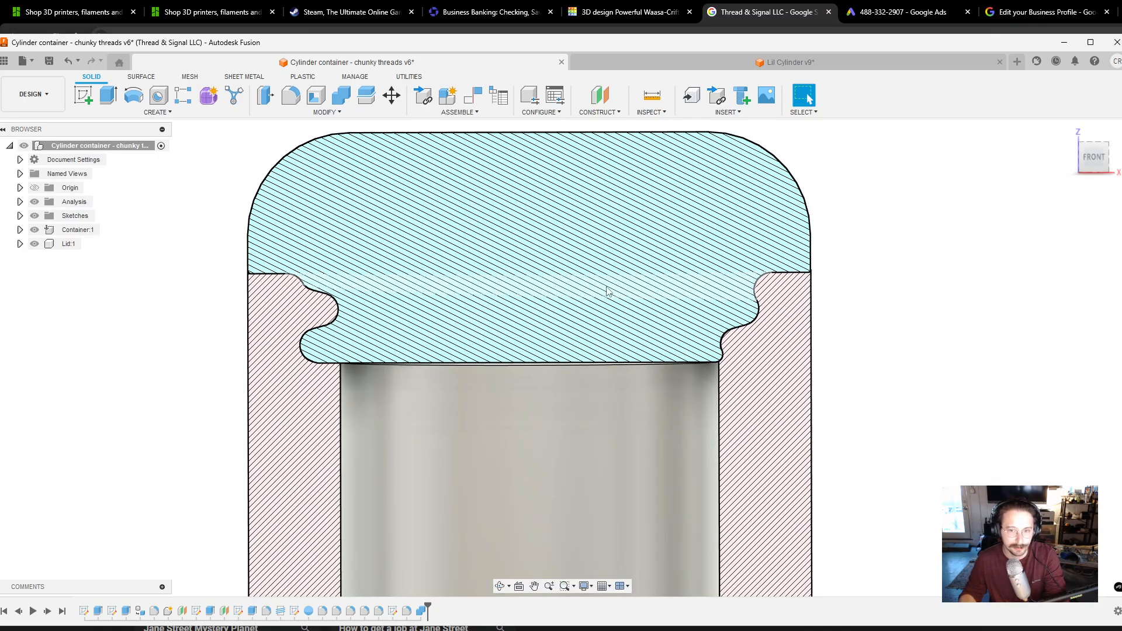
scroll(619, 280, "up", 2)
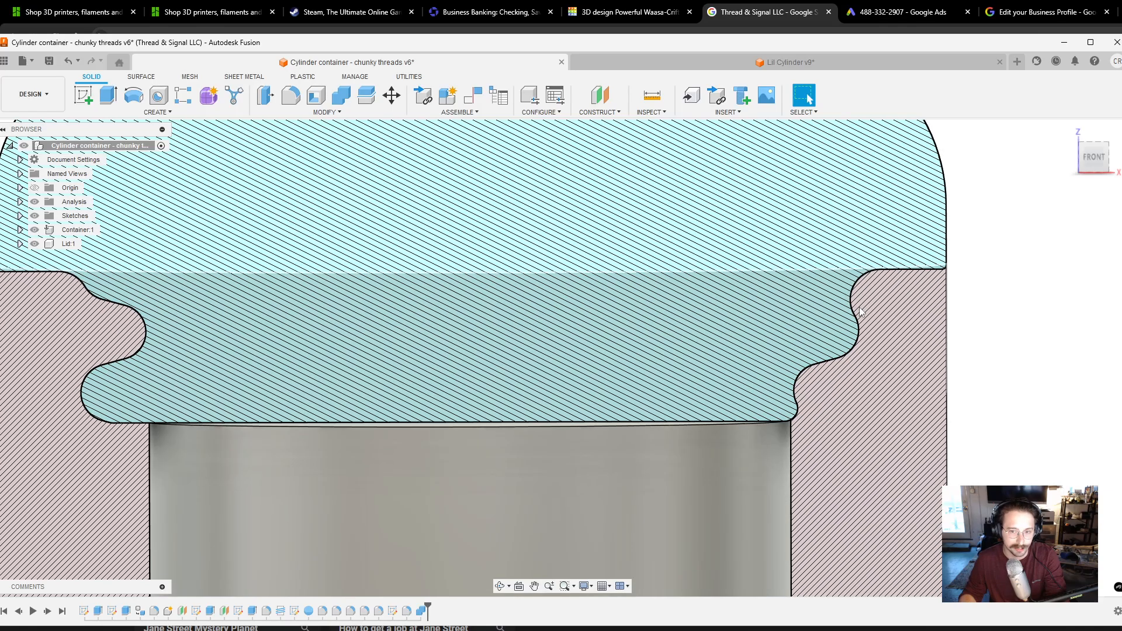
scroll(859, 312, "down", 1)
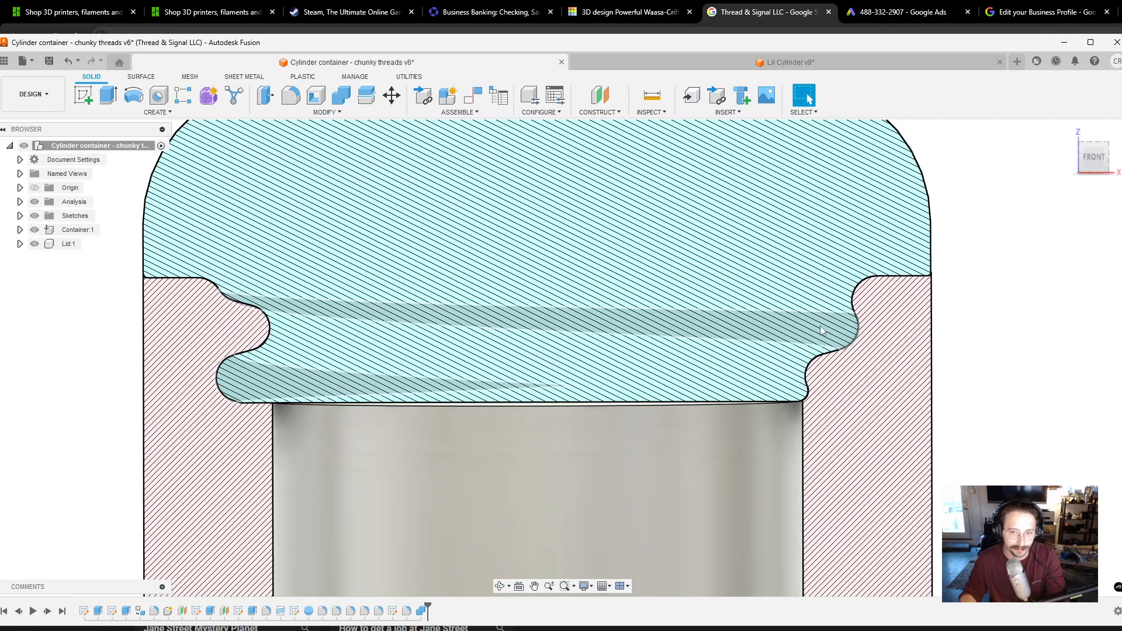
Open the moved lid fillet to check its radius setting and close it without changes.
left_click(407, 610)
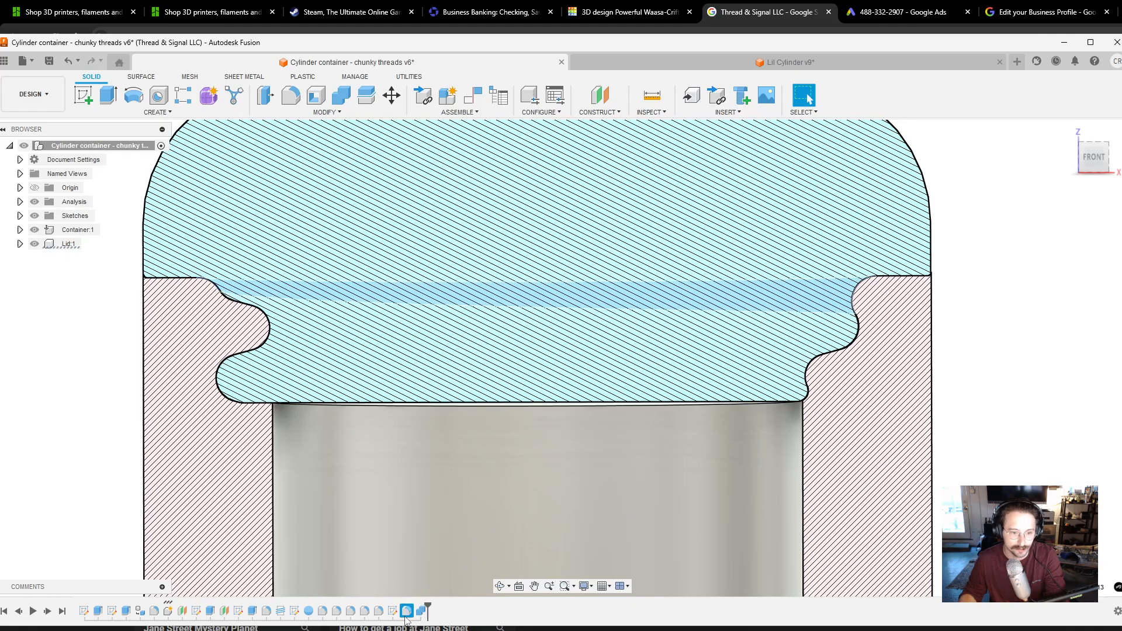
double_click(407, 610)
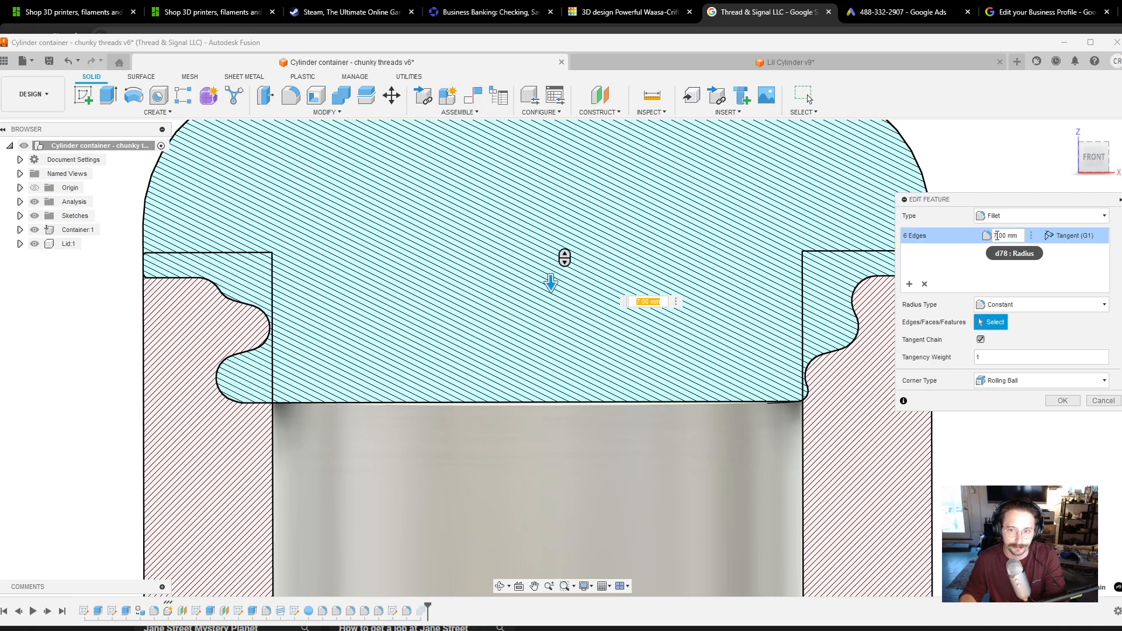
left_click(1079, 402)
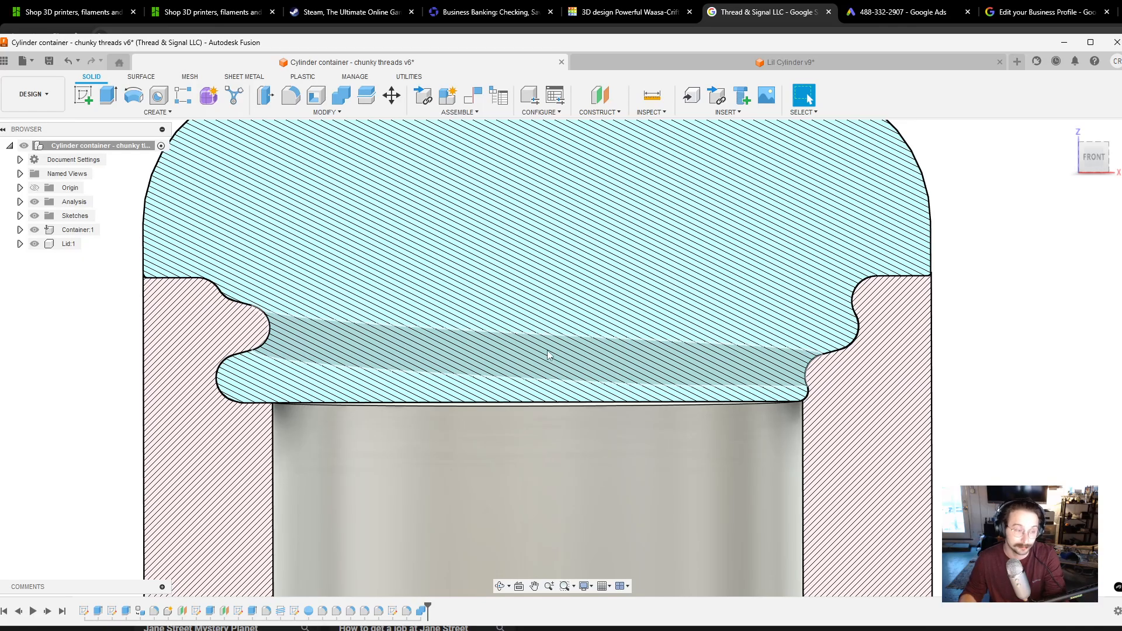
scroll(549, 349, "down", 4)
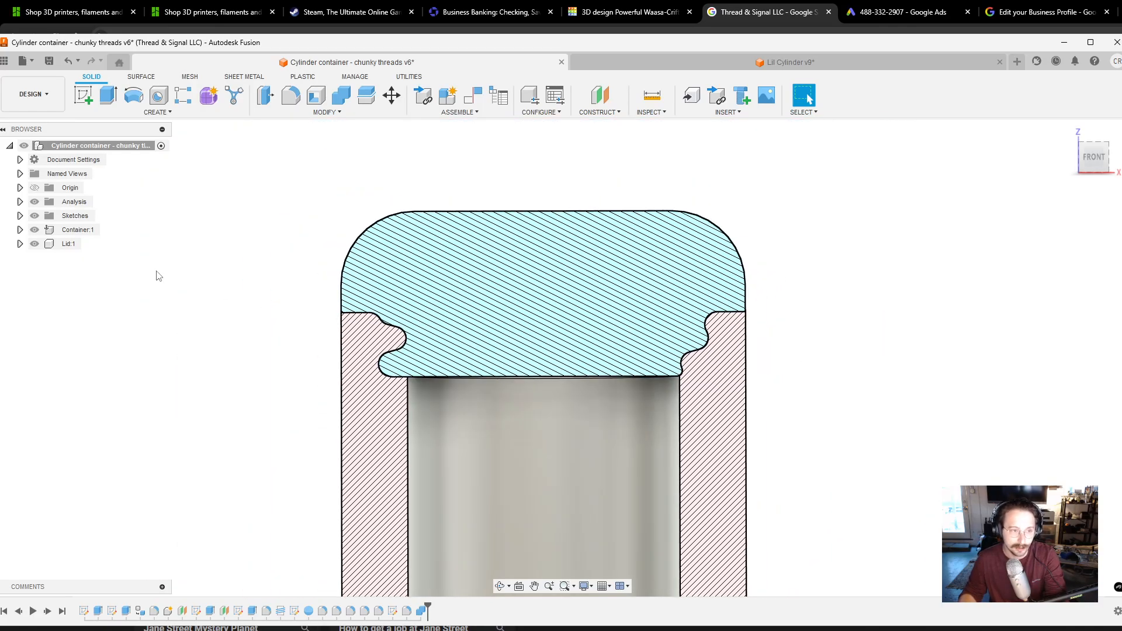
Turn off the section analysis, hide the lid, and examine the container's internal thread and its run-out from above.
left_click(35, 202)
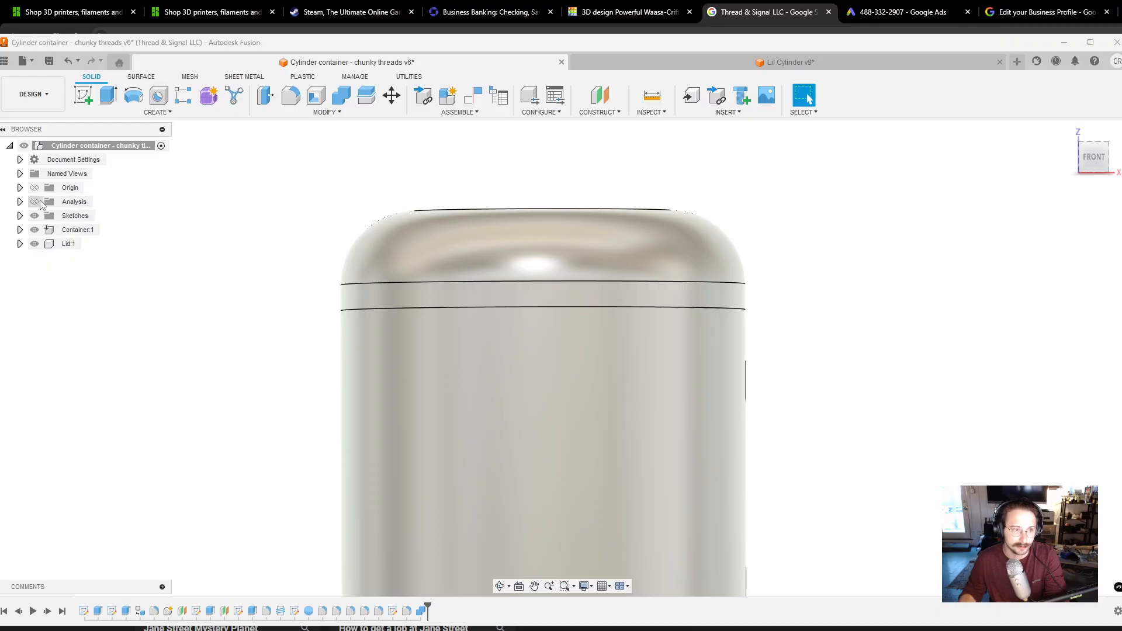
left_click(35, 244)
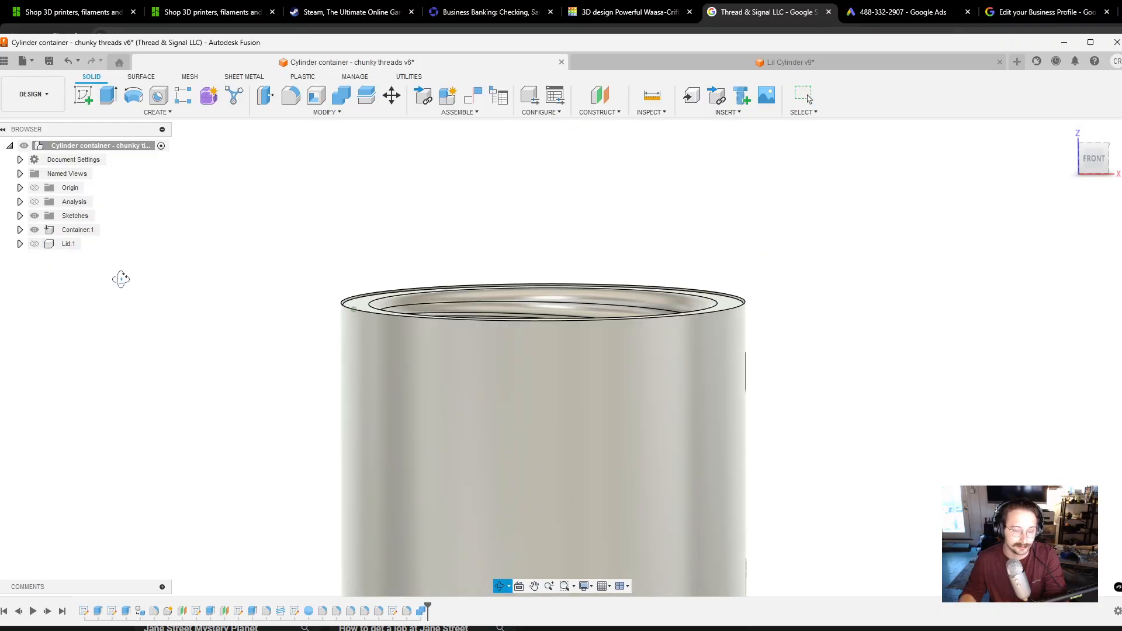
middle_click_drag(118, 278, 127, 339, "shift")
middle_click_drag(102, 298, 816, 415, "shift")
middle_click_drag(768, 333, 837, 363)
scroll(798, 296, "down", 3)
mouse_move(798, 297)
middle_mouse_down()
mouse_move(821, 333)
mouse_move(811, 288)
middle_mouse_up()
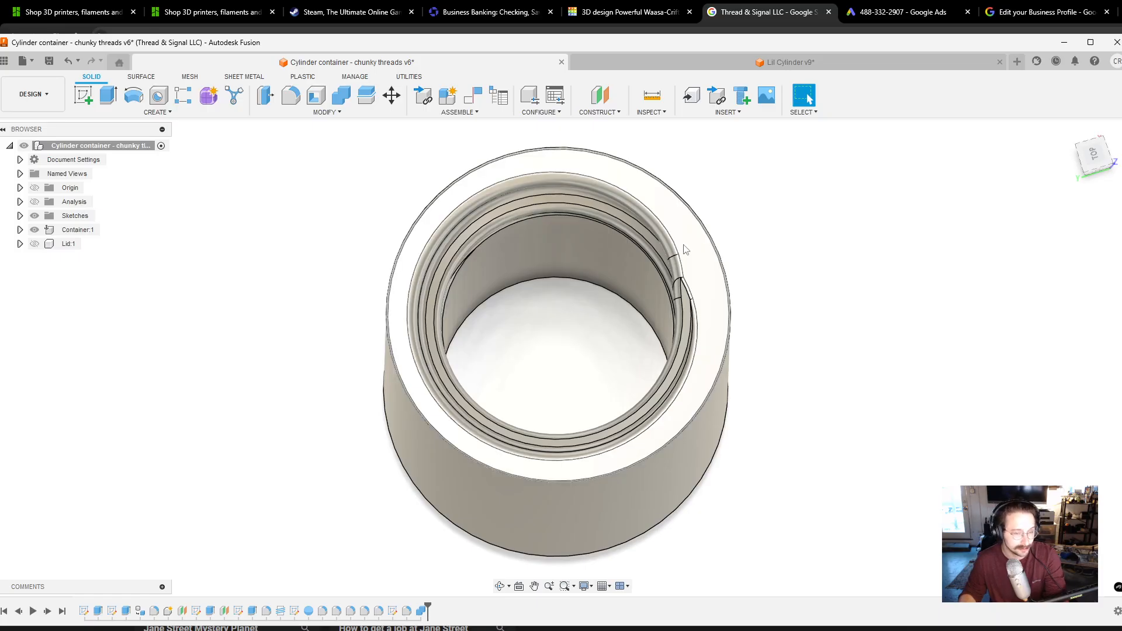
middle_click_drag(752, 333, 770, 320, "shift")
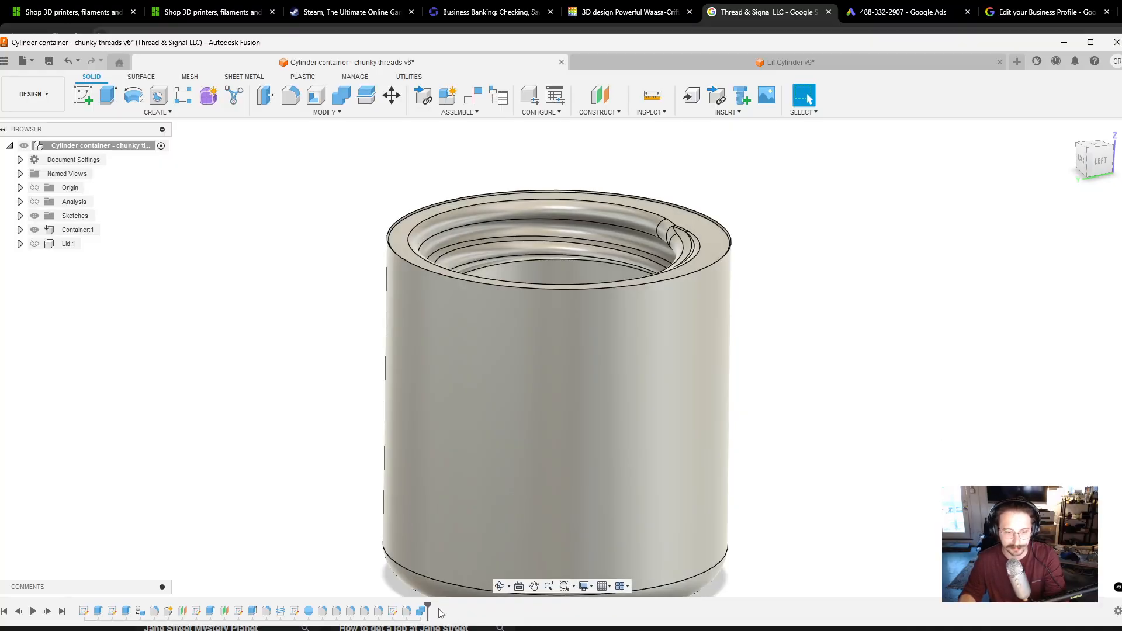
Roll the timeline back to just before the combine cut and show the lid and container in section.
left_click_drag(427, 608, 414, 610)
left_click(34, 244)
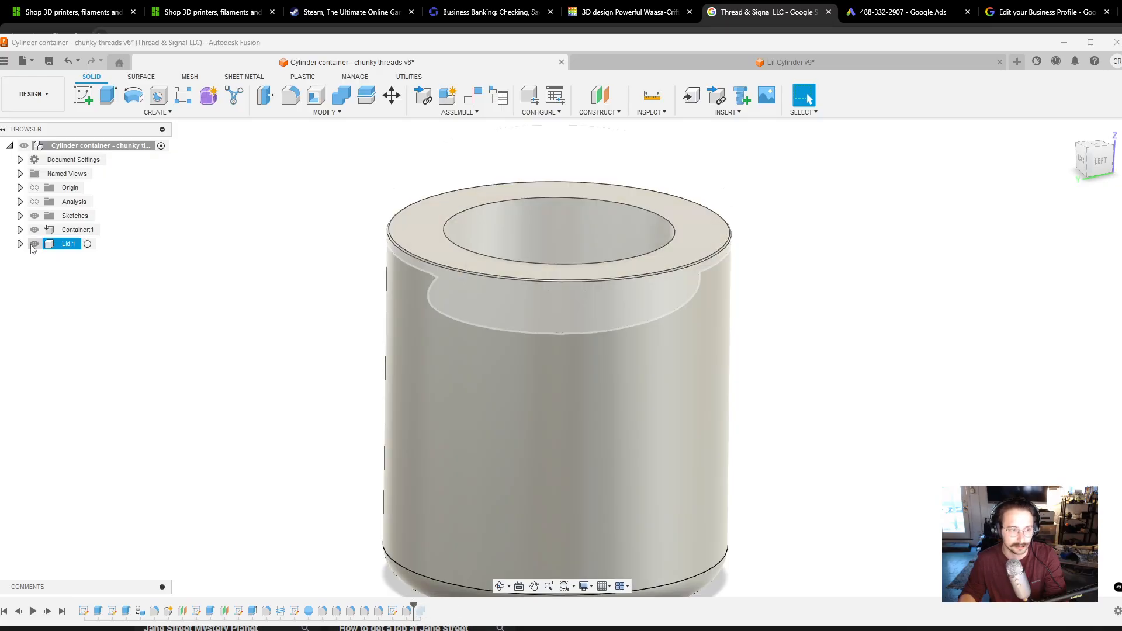
middle_click_drag(342, 346, 353, 326, "shift")
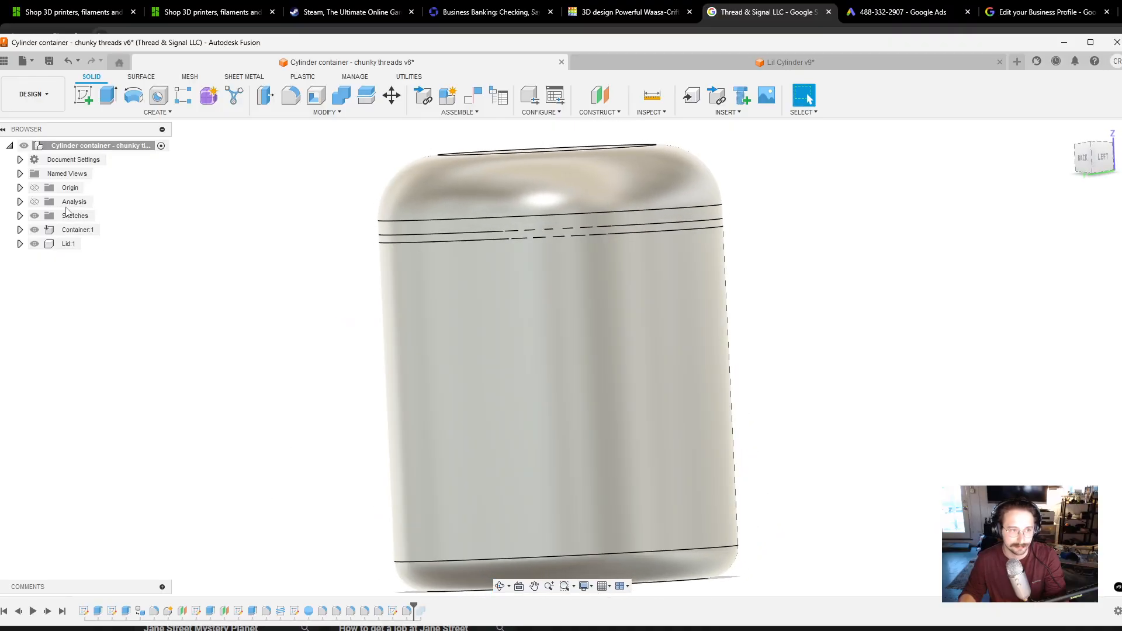
left_click(35, 202)
mouse_move(612, 383)
middle_mouse_down("shift")
mouse_move(538, 367)
mouse_move(535, 401)
mouse_move(499, 371)
mouse_move(531, 371)
mouse_move(513, 355)
mouse_move(534, 393)
mouse_move(501, 370)
mouse_move(501, 383)
middle_mouse_up("shift")
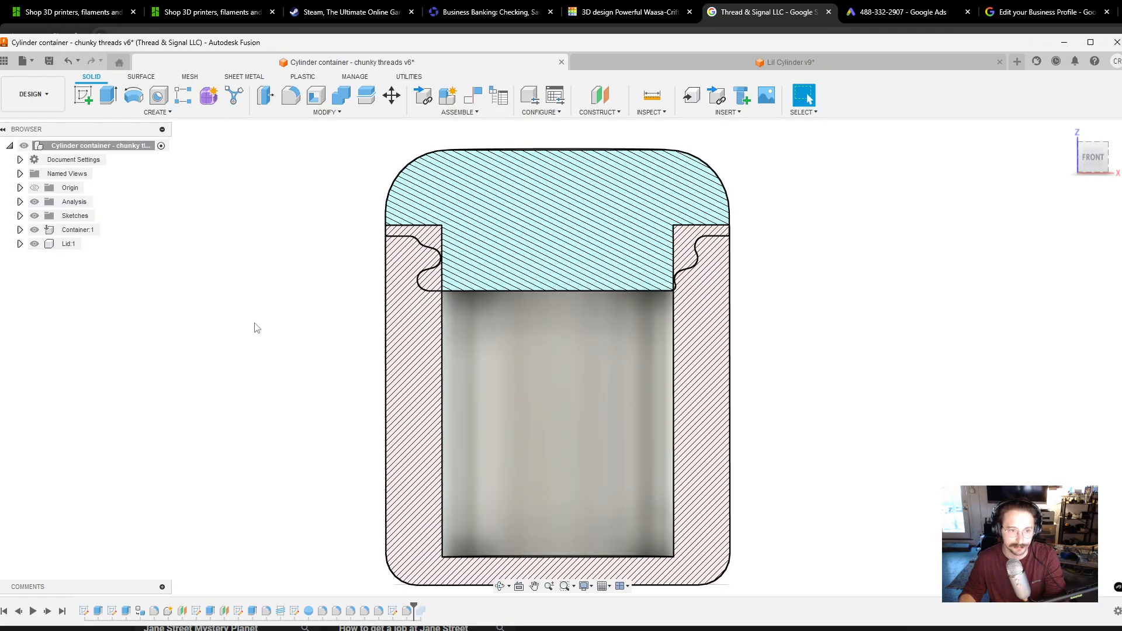
Hide the container and turn off the section analysis to leave the whole lid alone, seen from below.
left_click(34, 229)
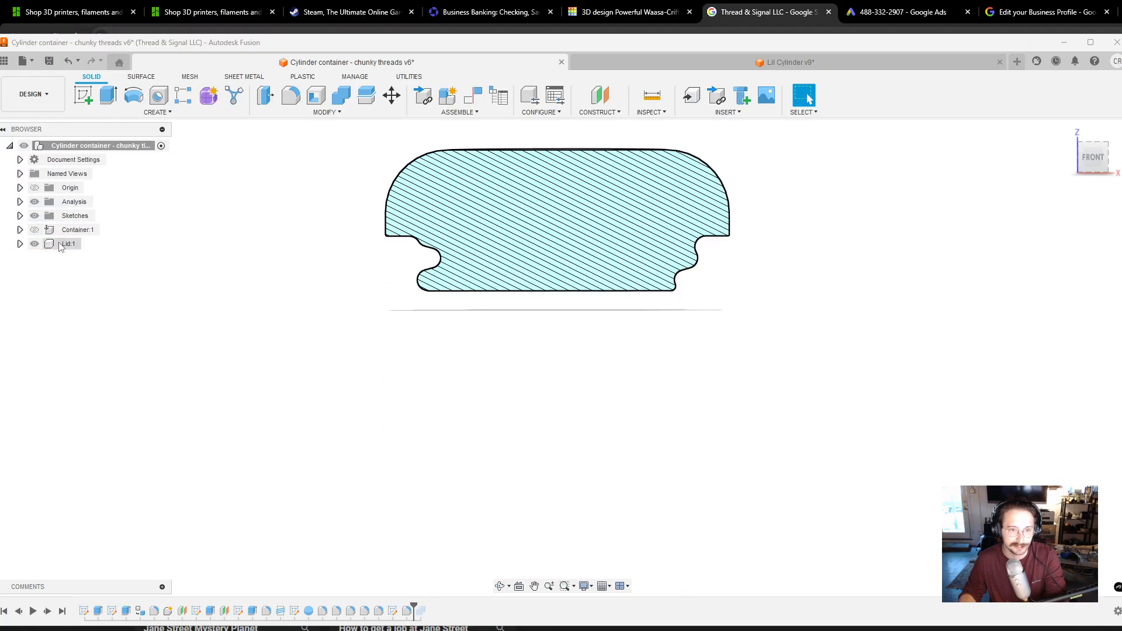
left_click(35, 202)
scroll(537, 465, "up", 1)
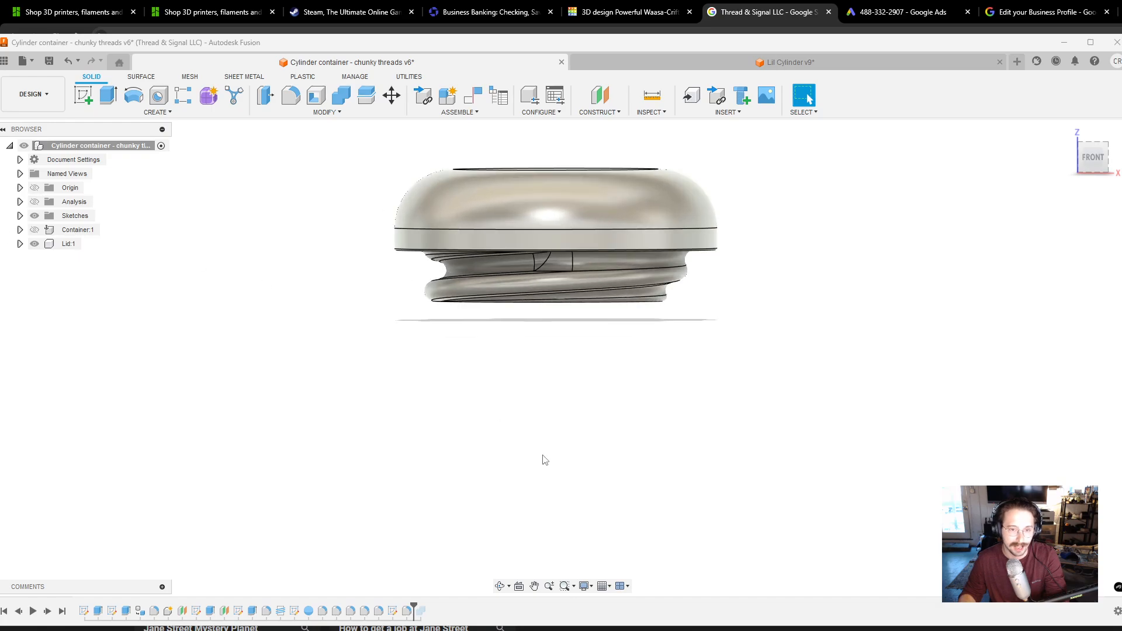
middle_click_drag(543, 460, 511, 383, "shift")
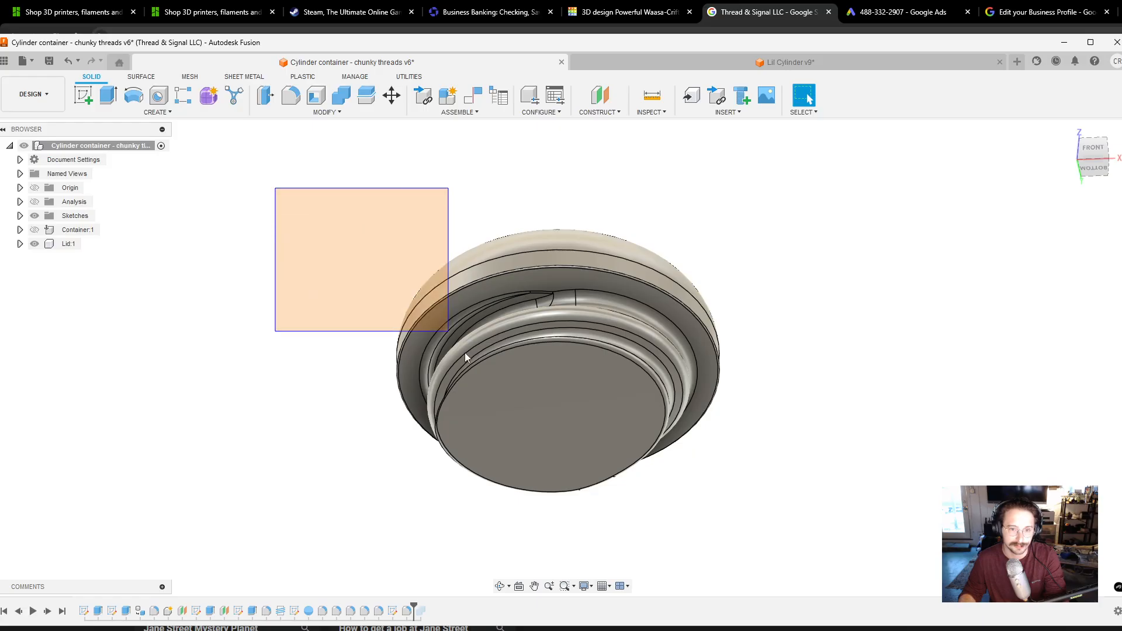
left_click_drag(464, 352, 468, 357)
middle_click_drag(827, 496, 825, 430, "shift")
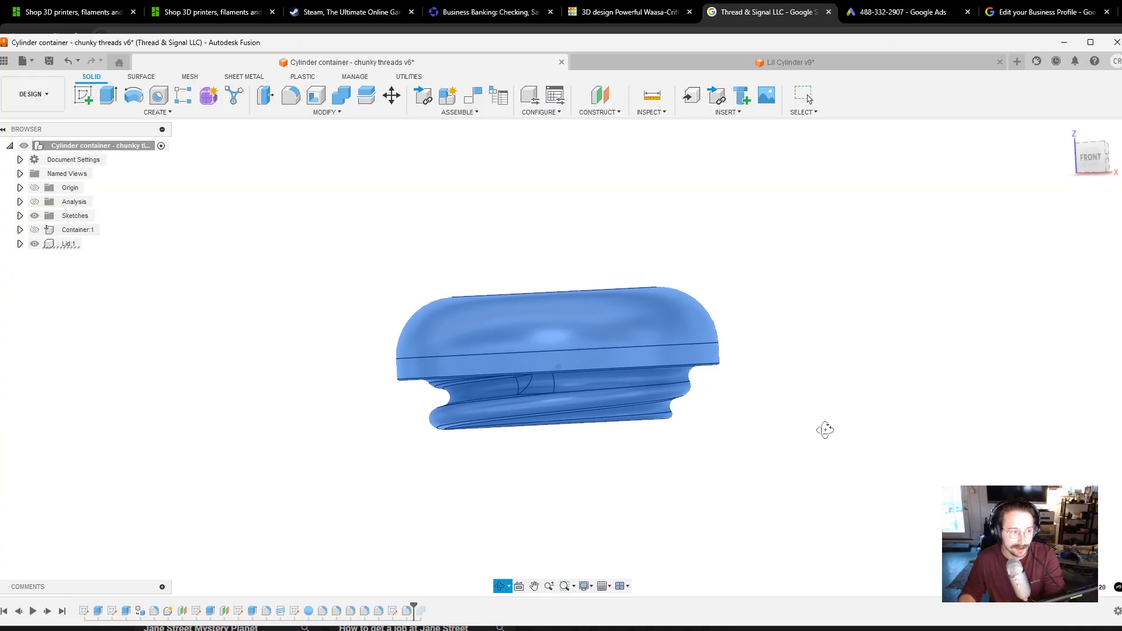
left_click(35, 230)
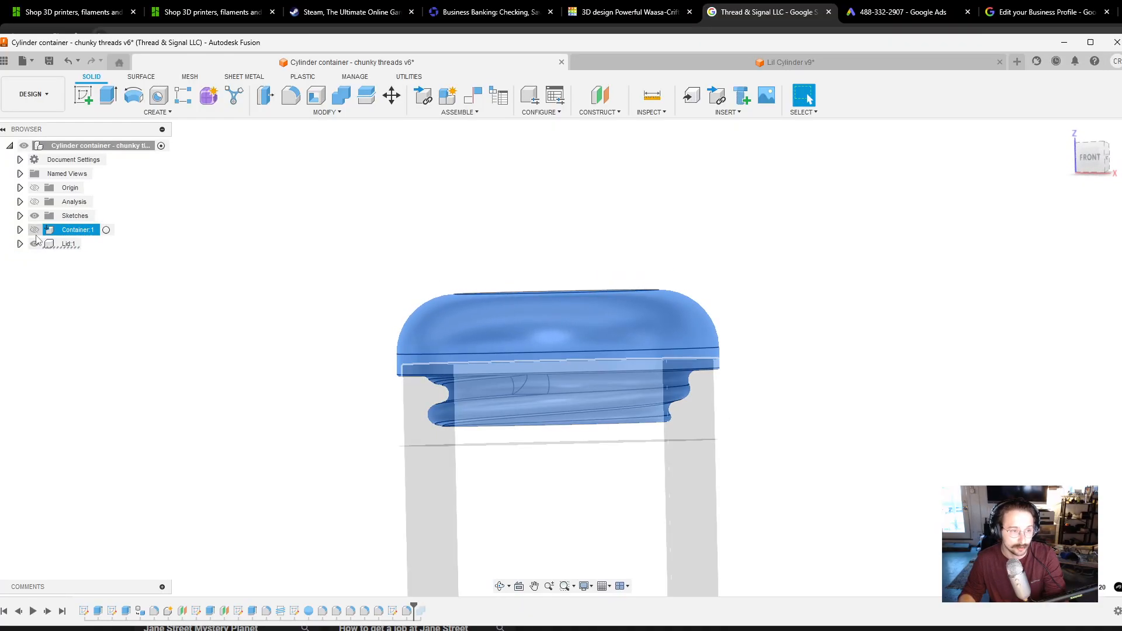
left_click(35, 229)
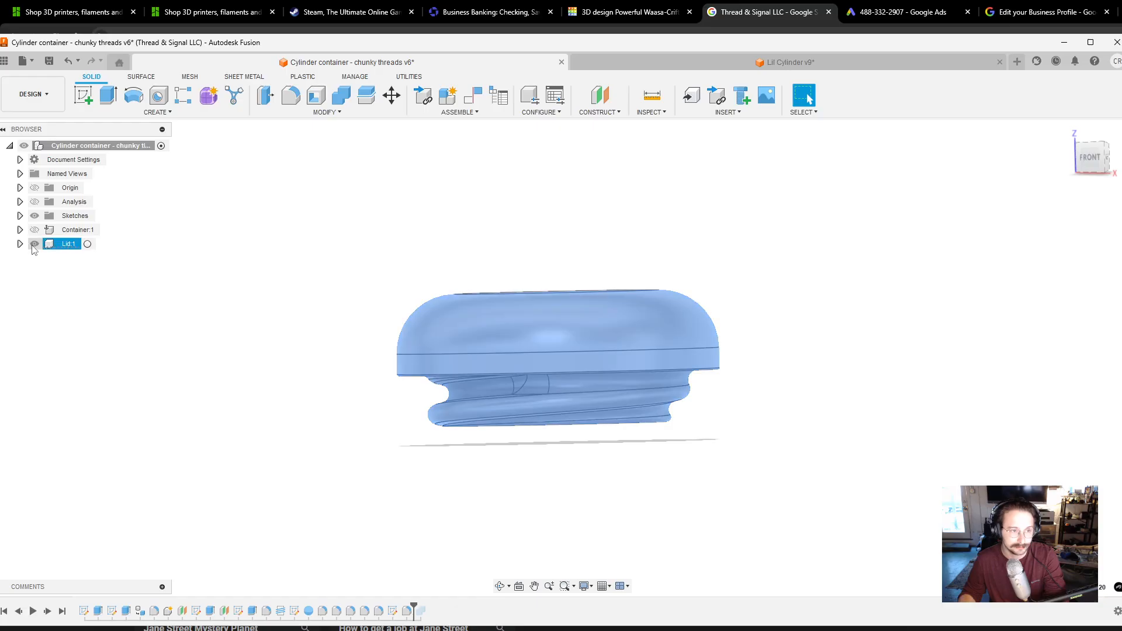
left_click(330, 383)
middle_click_drag(464, 451, 400, 397, "shift")
left_click_drag(372, 381, 830, 491)
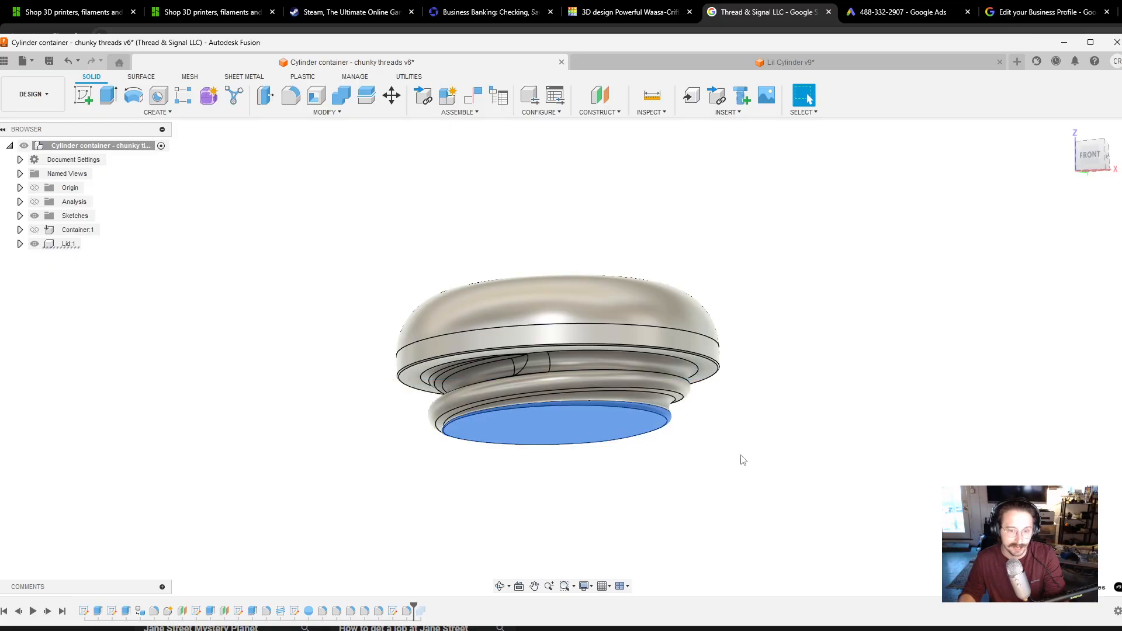
left_click(277, 454)
left_click_drag(363, 355, 810, 462)
Offset all faces of the lid by 0.4 mm and roll the timeline forward past the combine cut.
left_click_drag(300, 253, 840, 528)
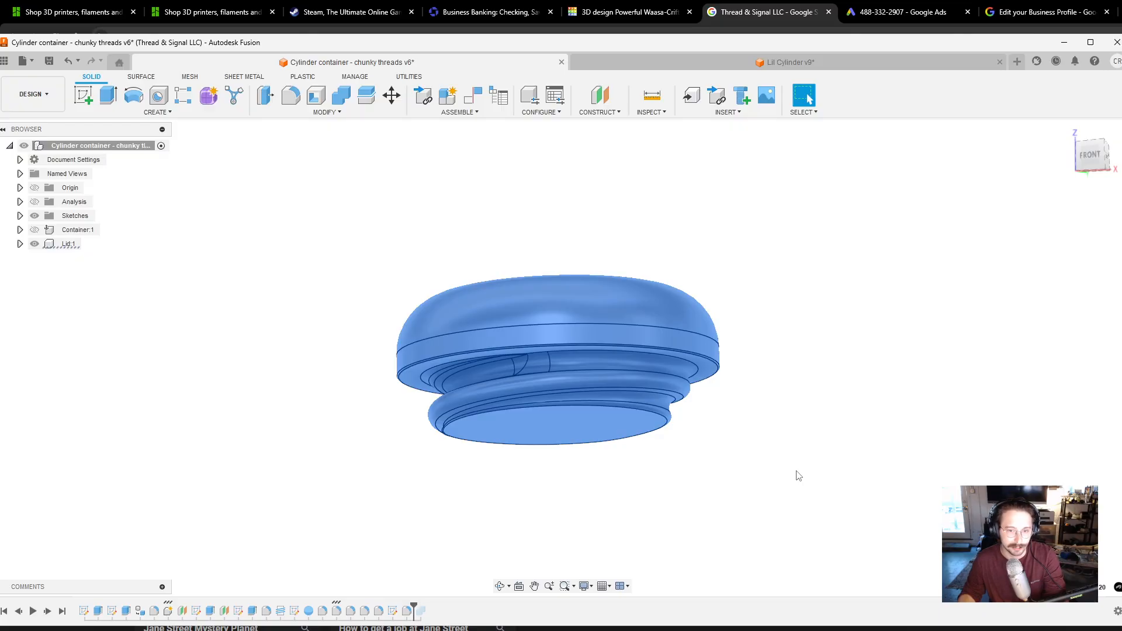
mouse_move(799, 475)
middle_mouse_down("shift")
mouse_move(789, 478)
mouse_move(800, 483)
middle_mouse_up("shift")
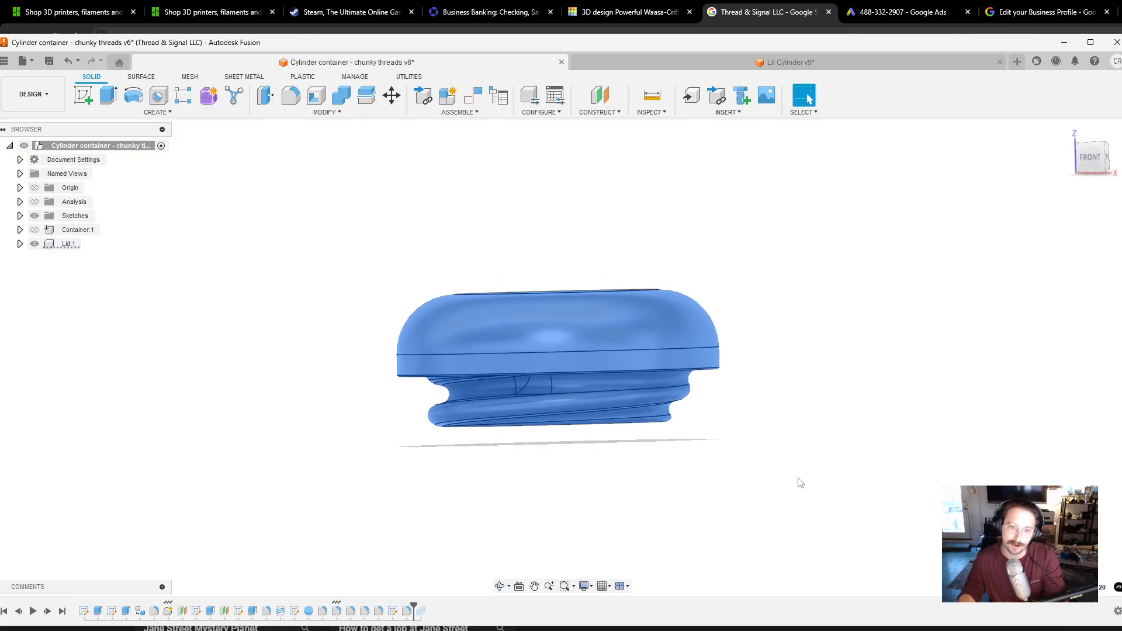
scroll(619, 426, "up", 3)
scroll(590, 471, "down", 4)
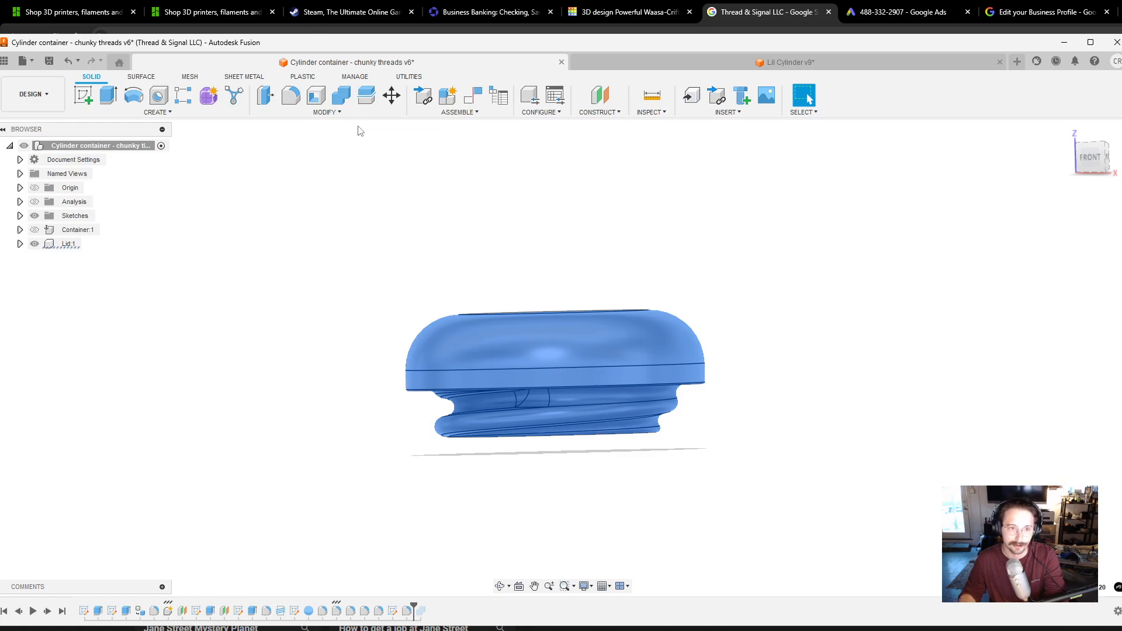
left_click(326, 116)
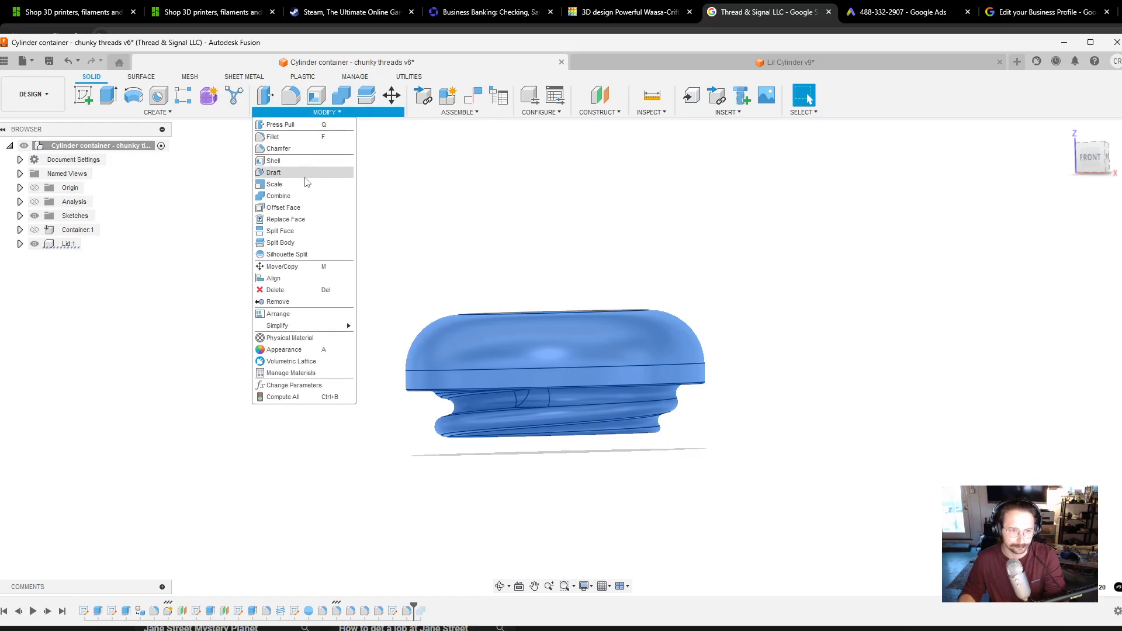
left_click(283, 208)
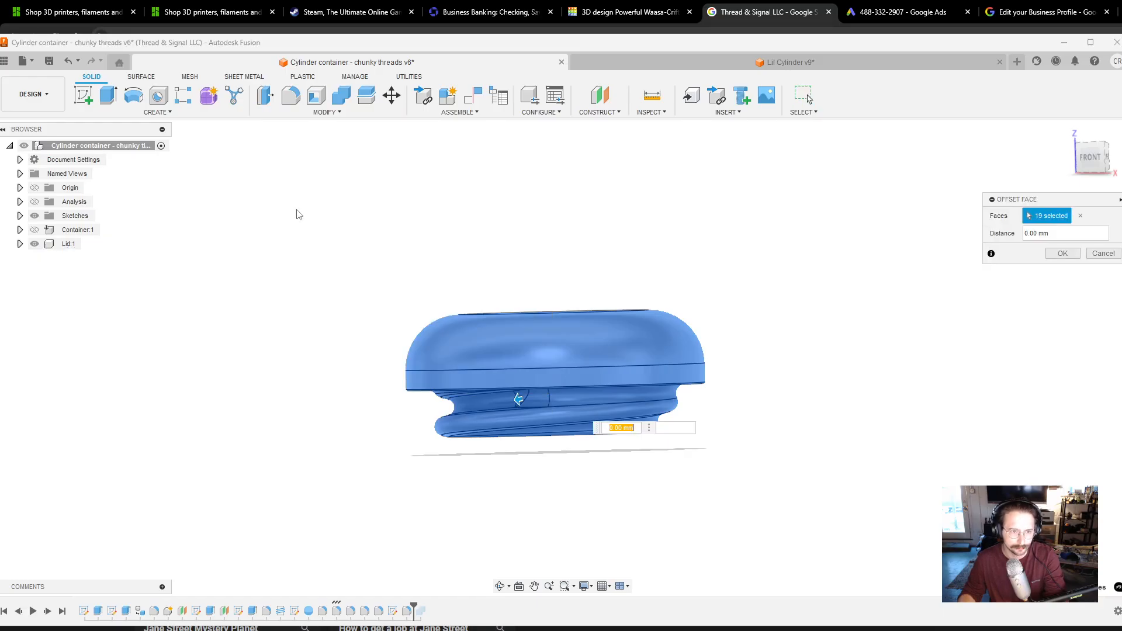
left_click(1037, 233)
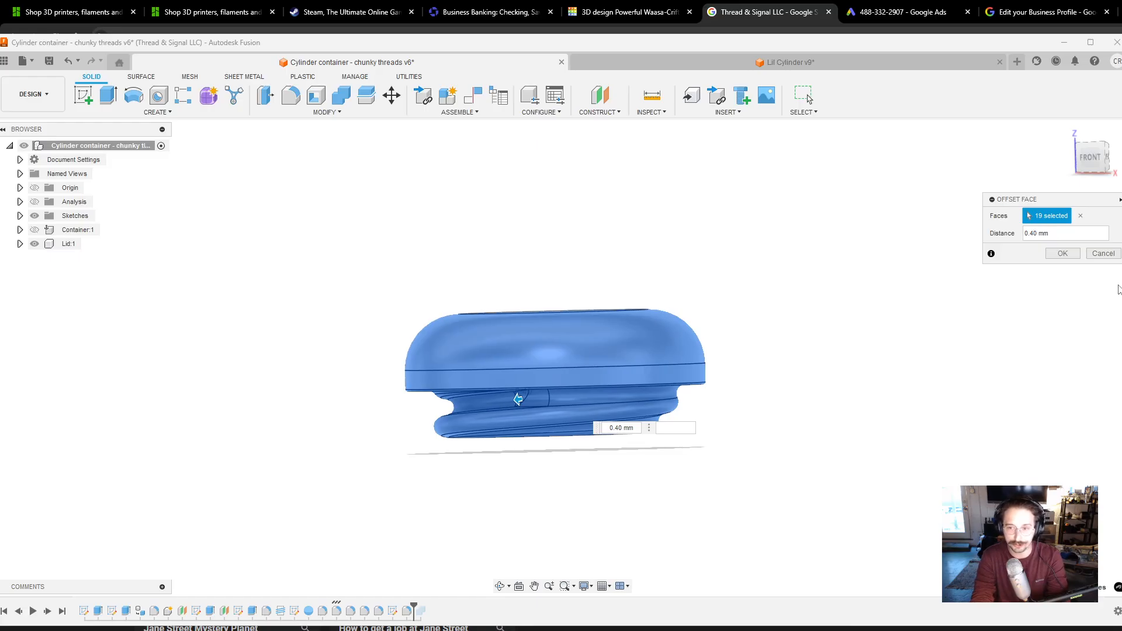
key("BackSpace")
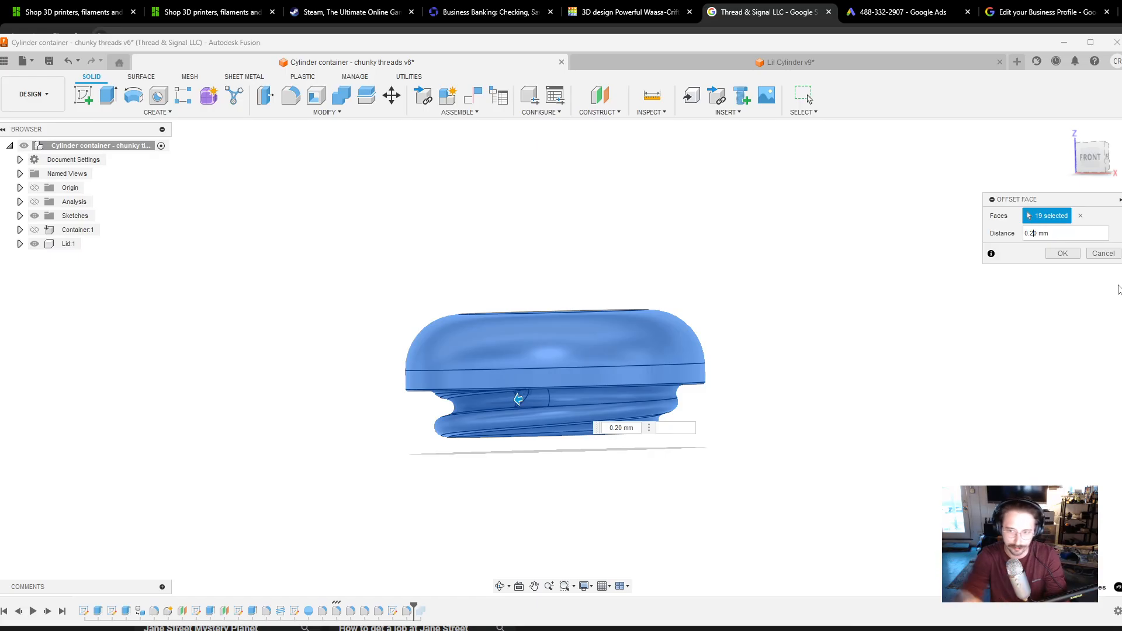
type("4")
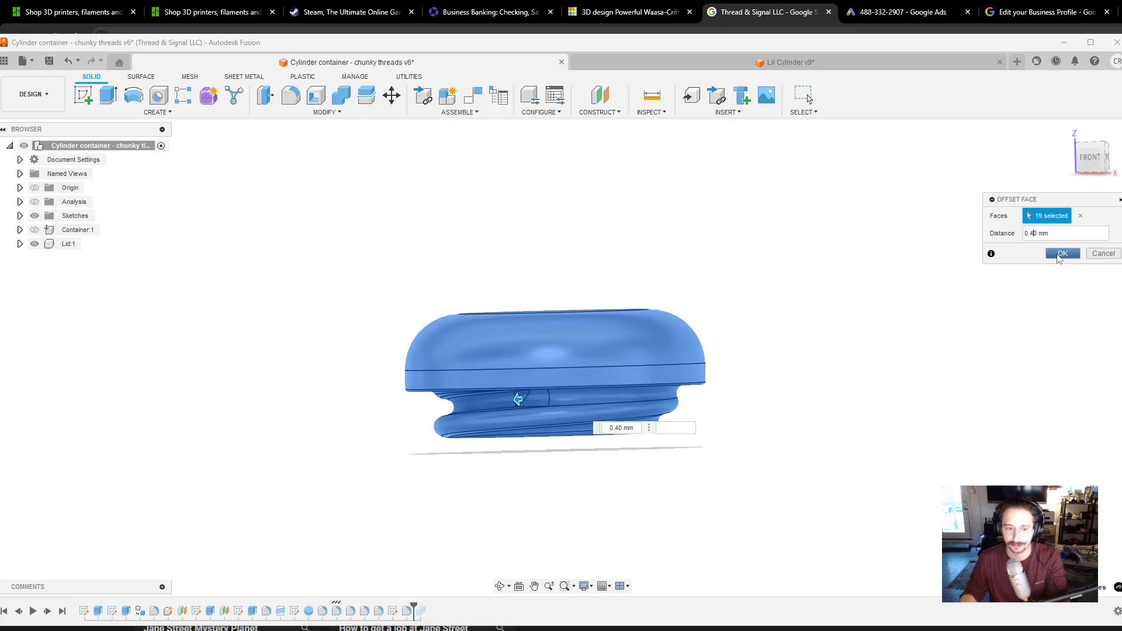
left_click(1062, 253)
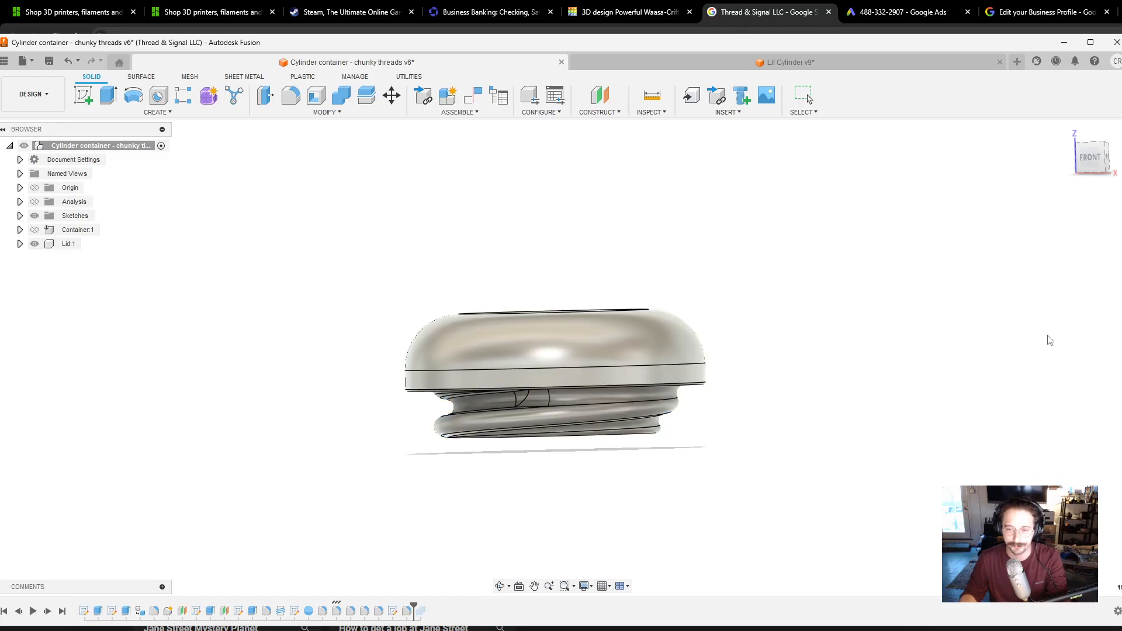
scroll(704, 488, "up", 3)
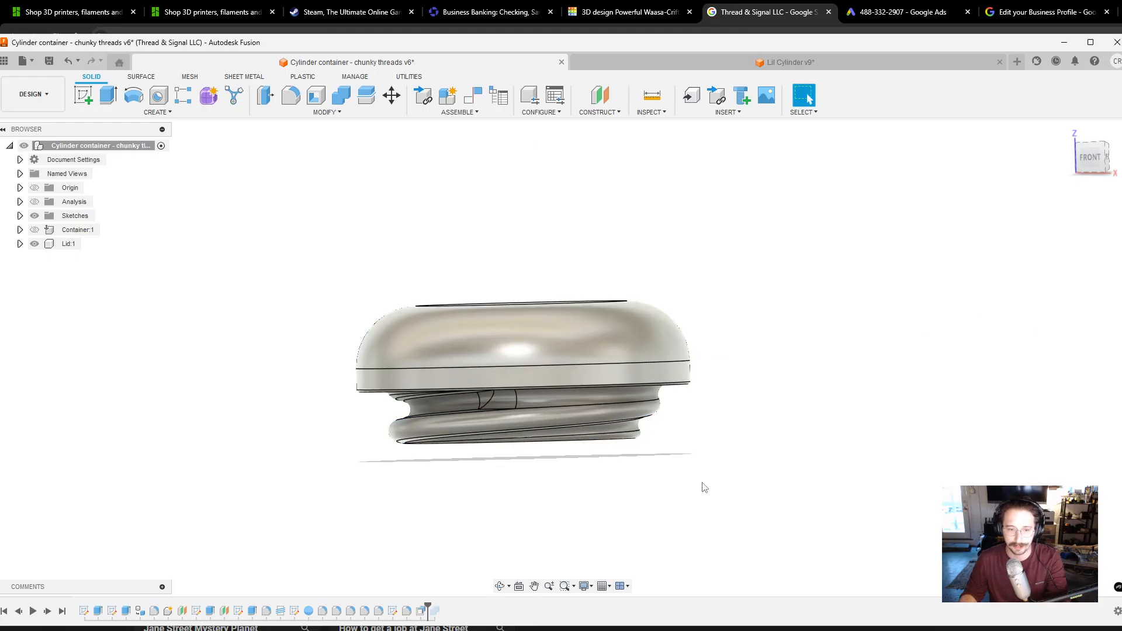
scroll(704, 488, "down", 1)
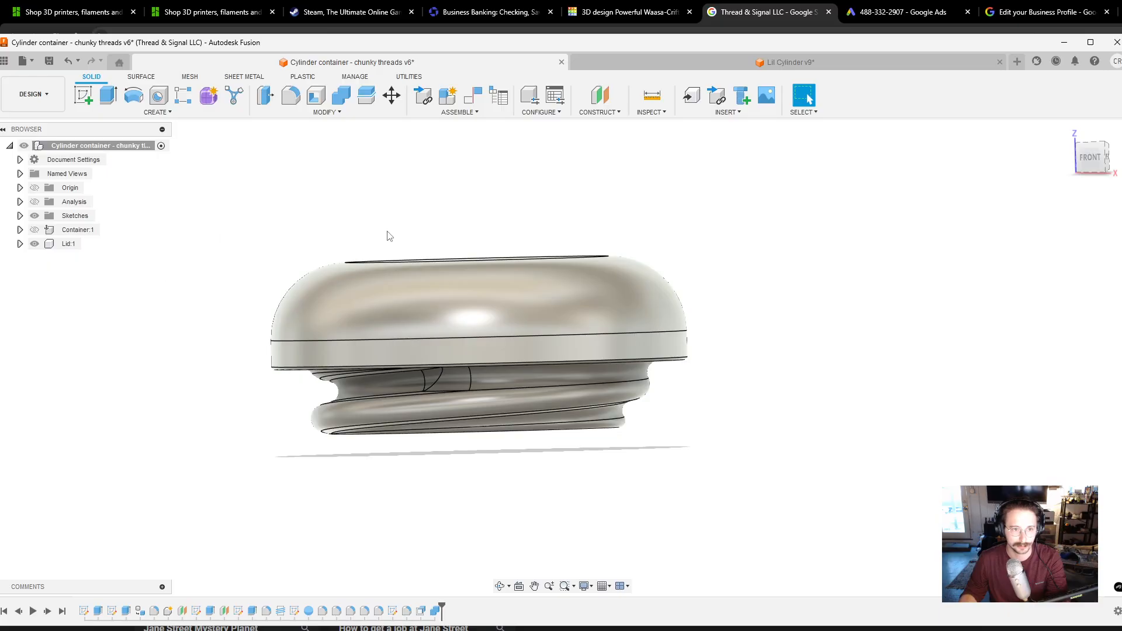
Offset all faces of the finished lid by -0.4 mm, placing the offset after the combine cut.
left_click(334, 110)
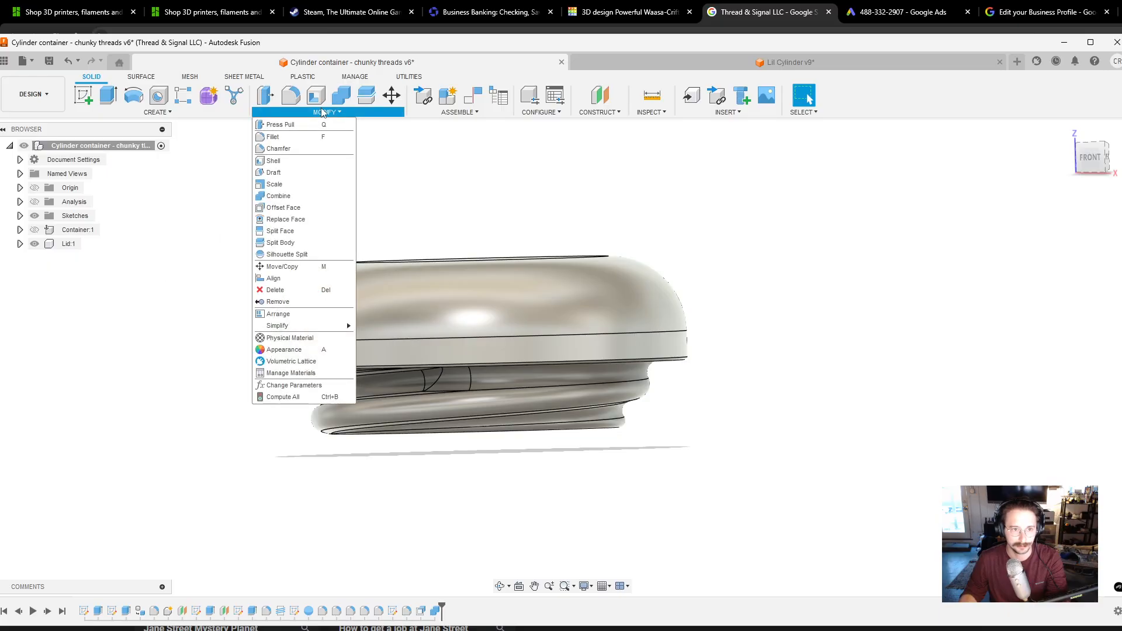
left_click(314, 207)
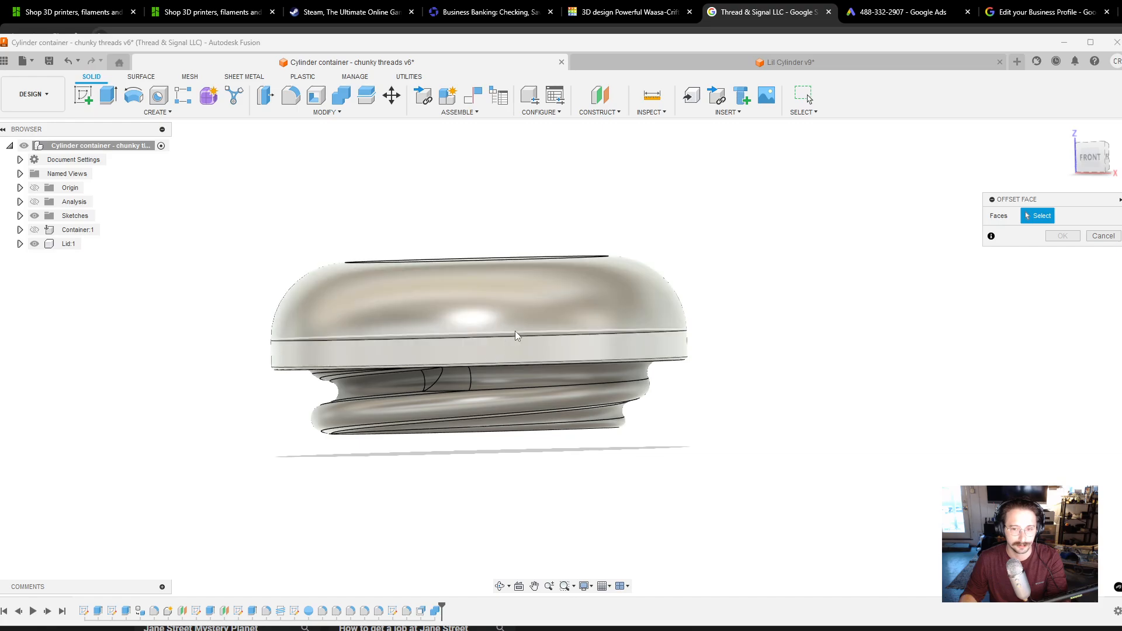
left_click_drag(239, 197, 821, 500)
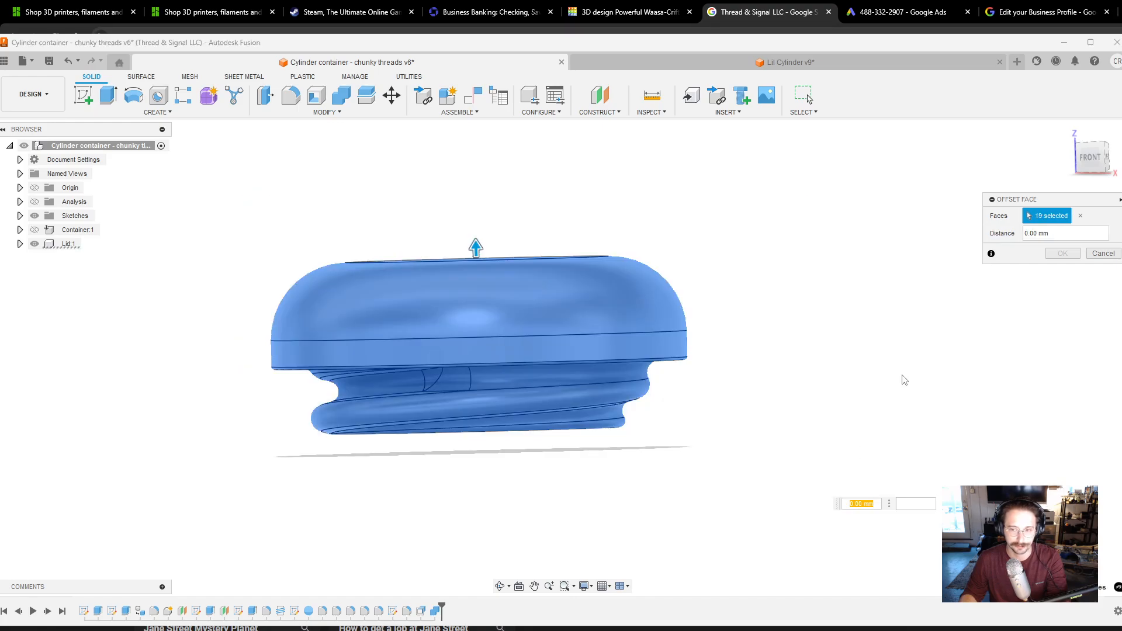
left_click(1027, 237)
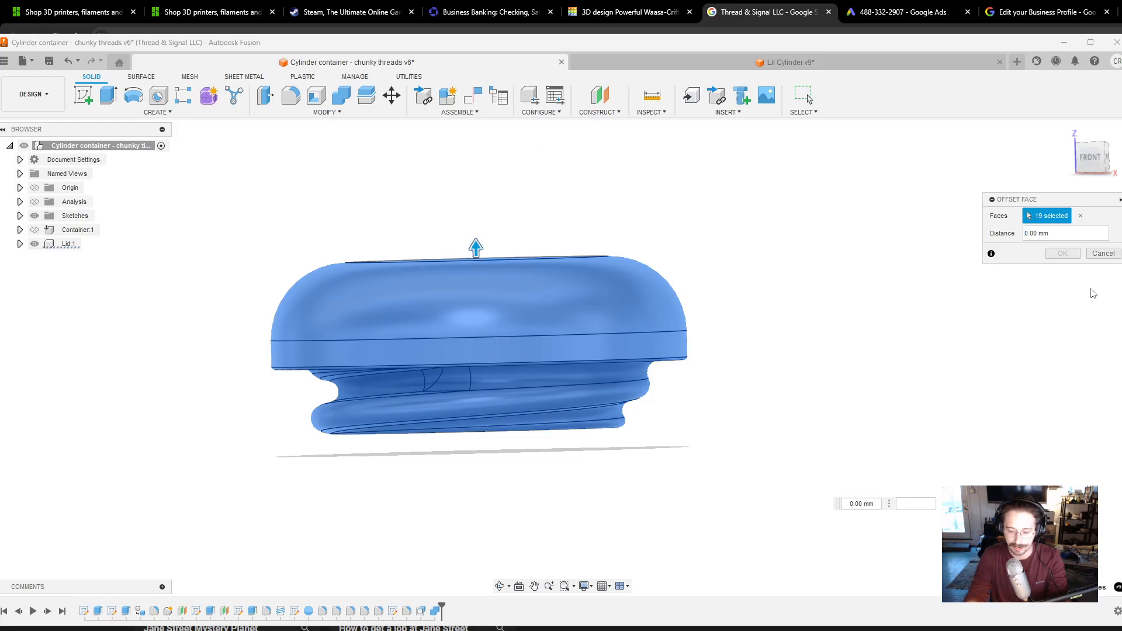
type("-")
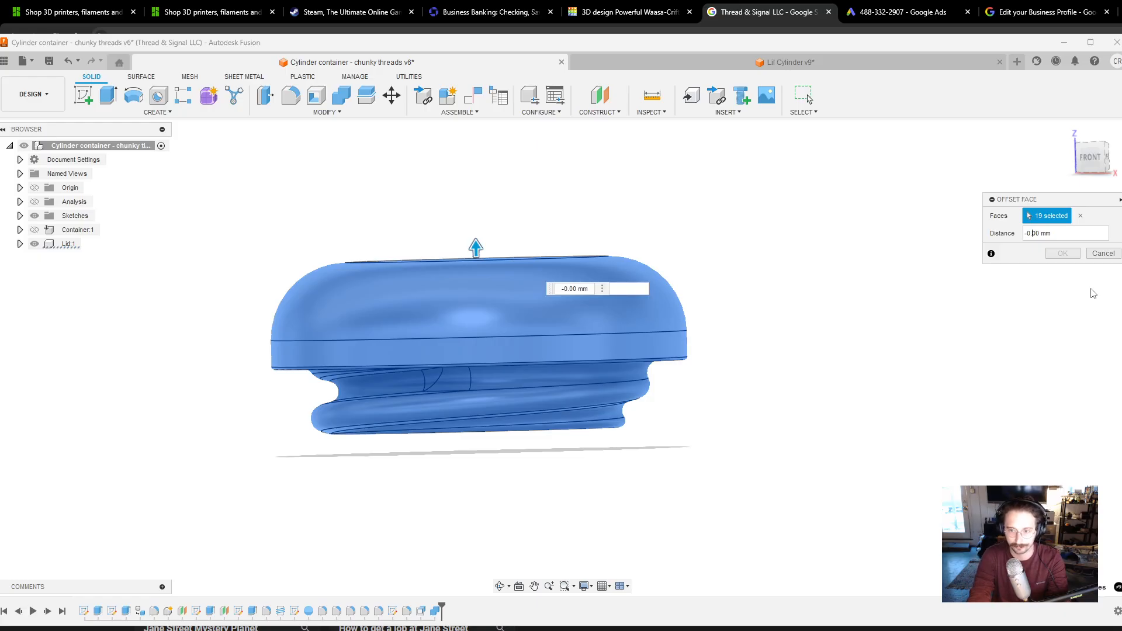
key("Right")
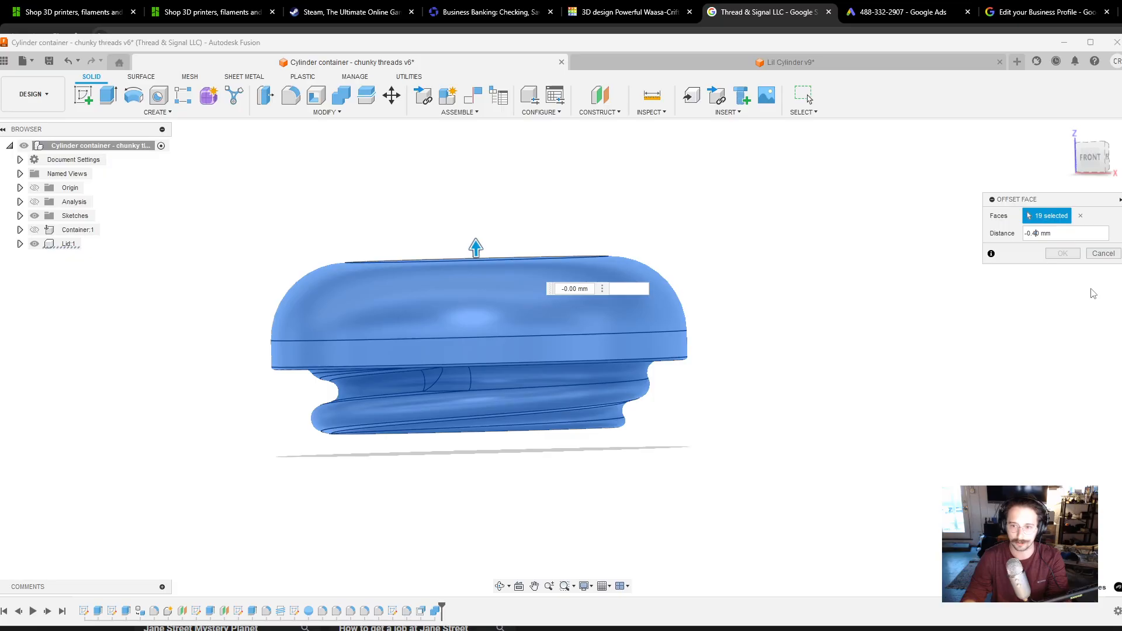
left_click(1065, 259)
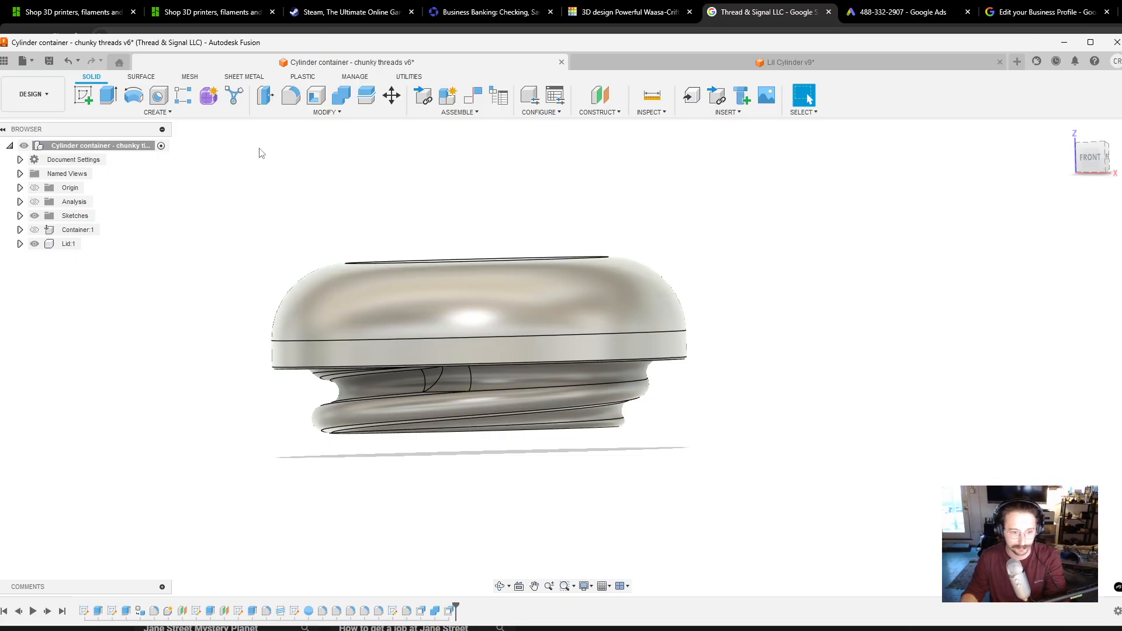
Turn on the section analysis, show the container, and examine the clearance between the lid and the container's rim and thread.
left_click(34, 202)
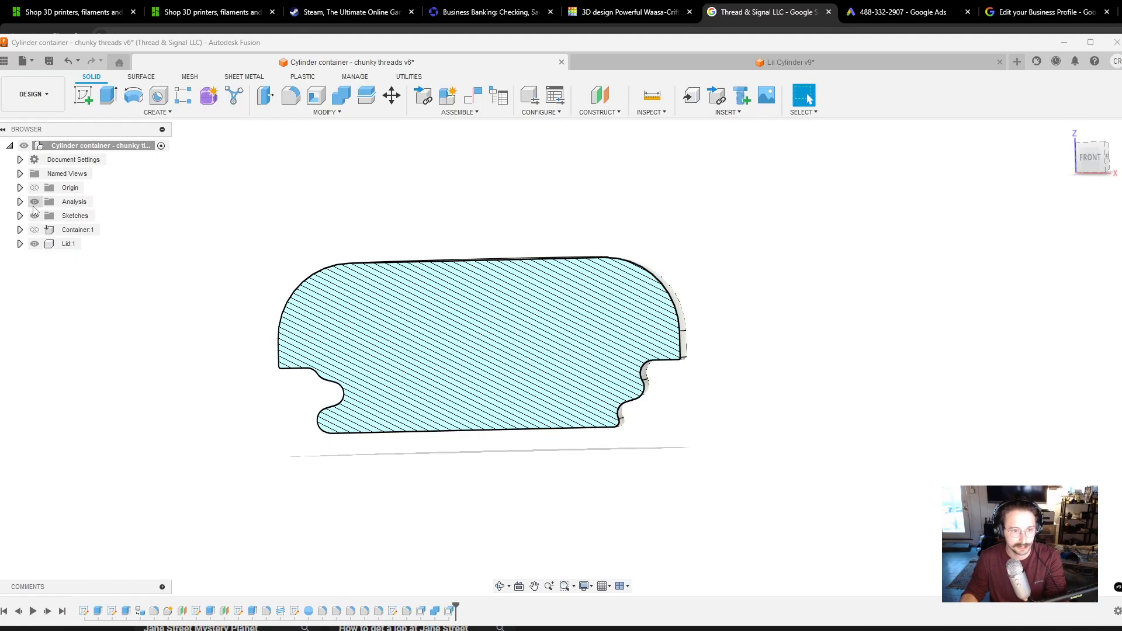
left_click(35, 229)
scroll(388, 394, "up", 10)
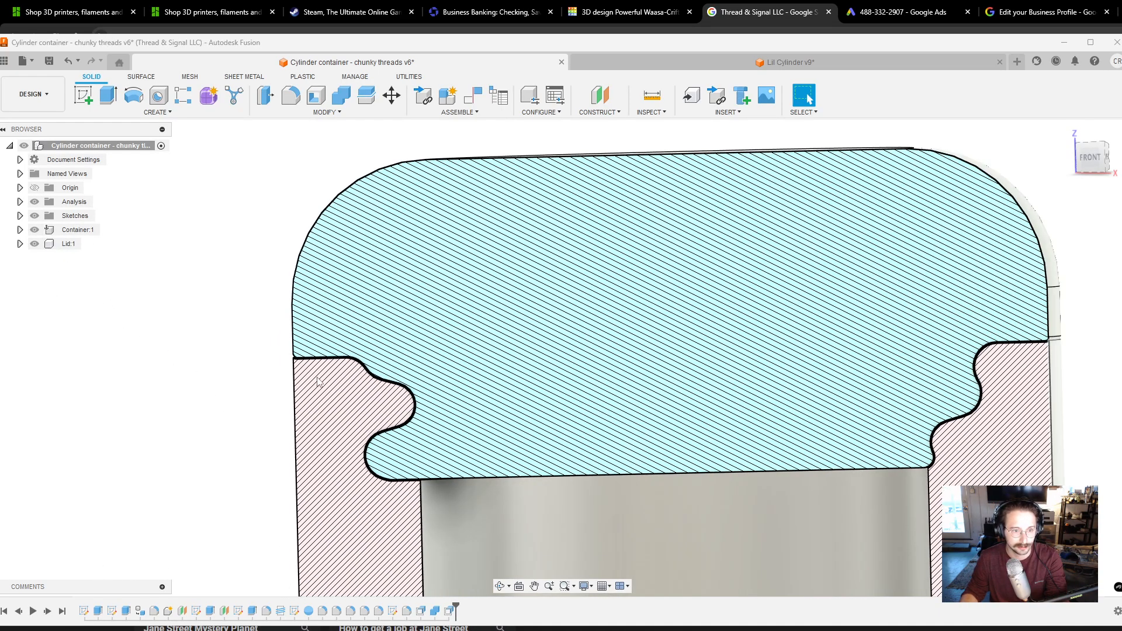
scroll(496, 428, "up", 3)
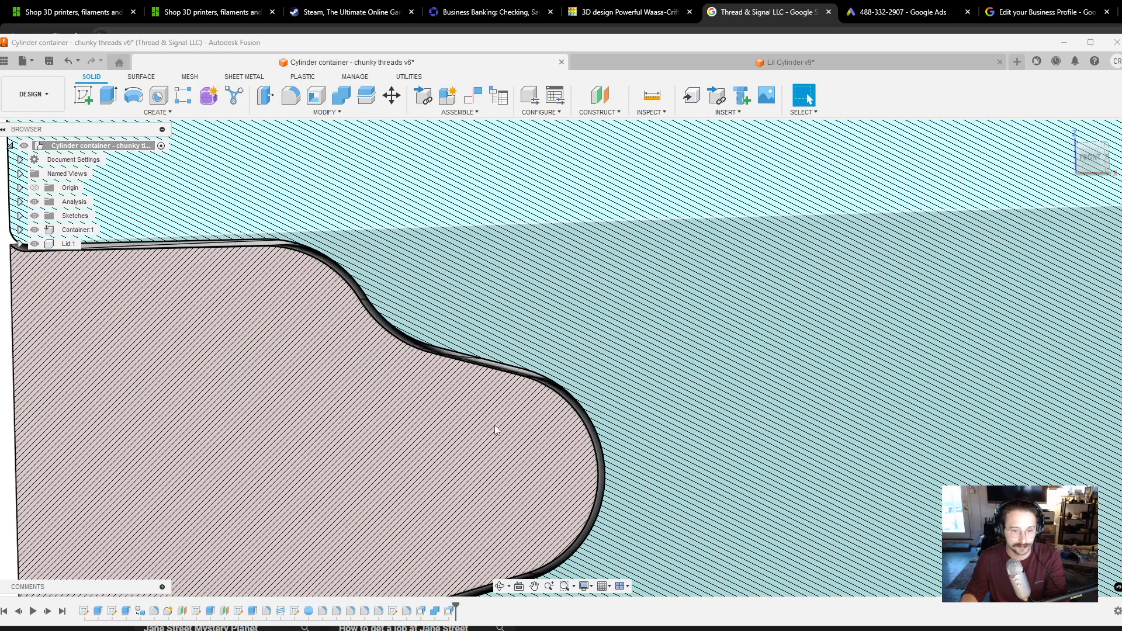
scroll(524, 431, "down", 3)
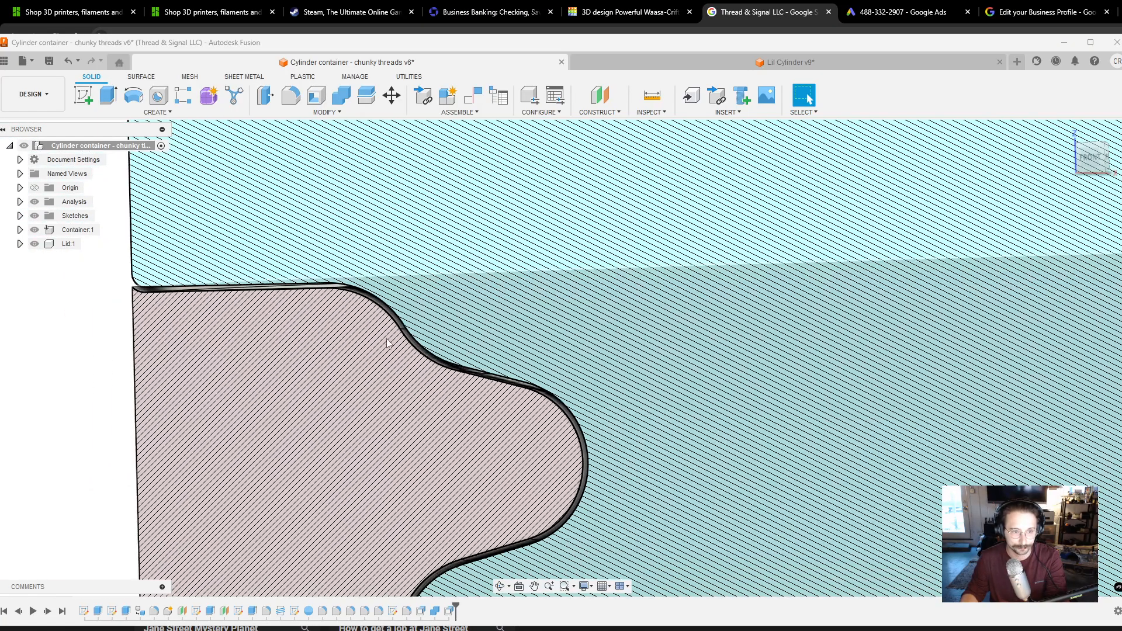
scroll(395, 371, "down", 1)
scroll(444, 421, "down", 1)
scroll(258, 324, "up", 6)
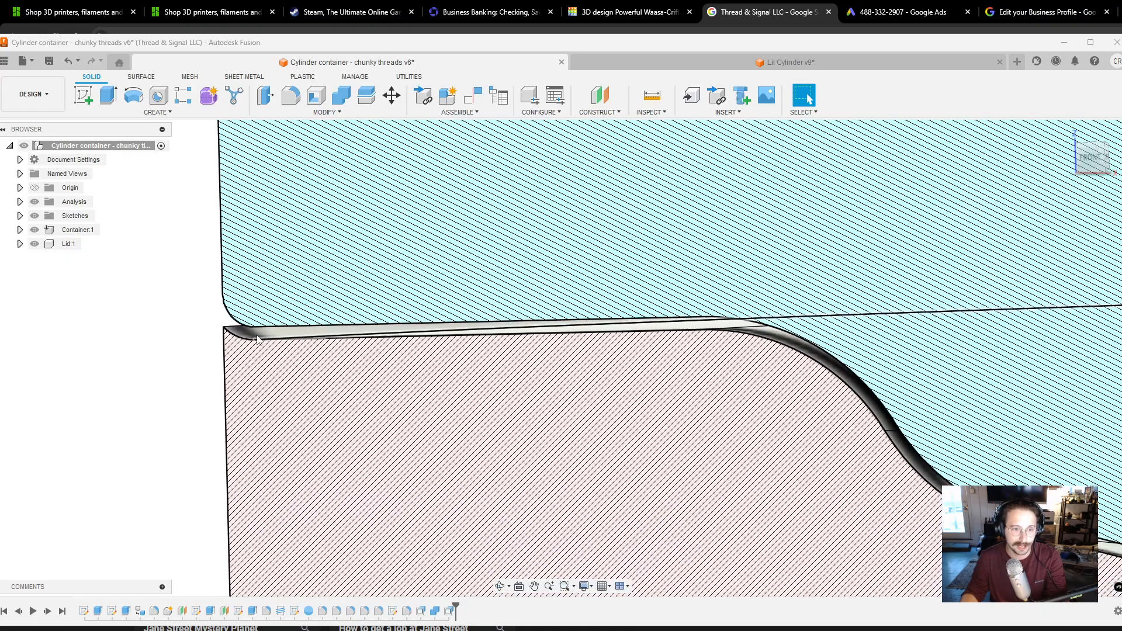
Fillet the outer top edge of the container's rim with a 1 mm radius.
left_click(234, 329)
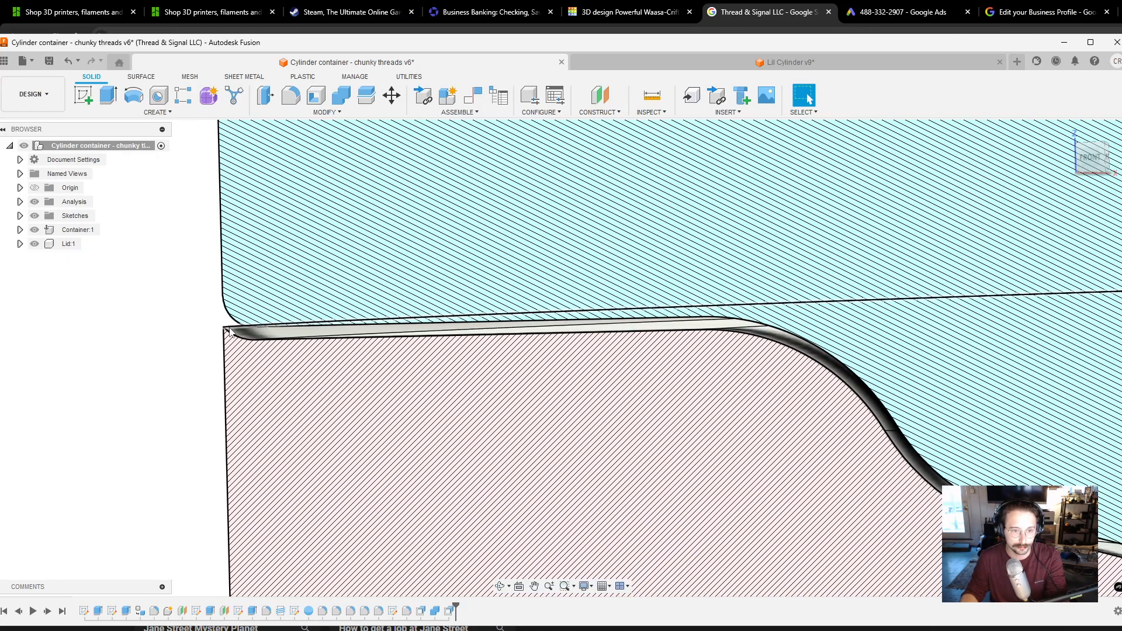
key("f")
left_click_drag(227, 317, 245, 364)
scroll(392, 412, "down", 4)
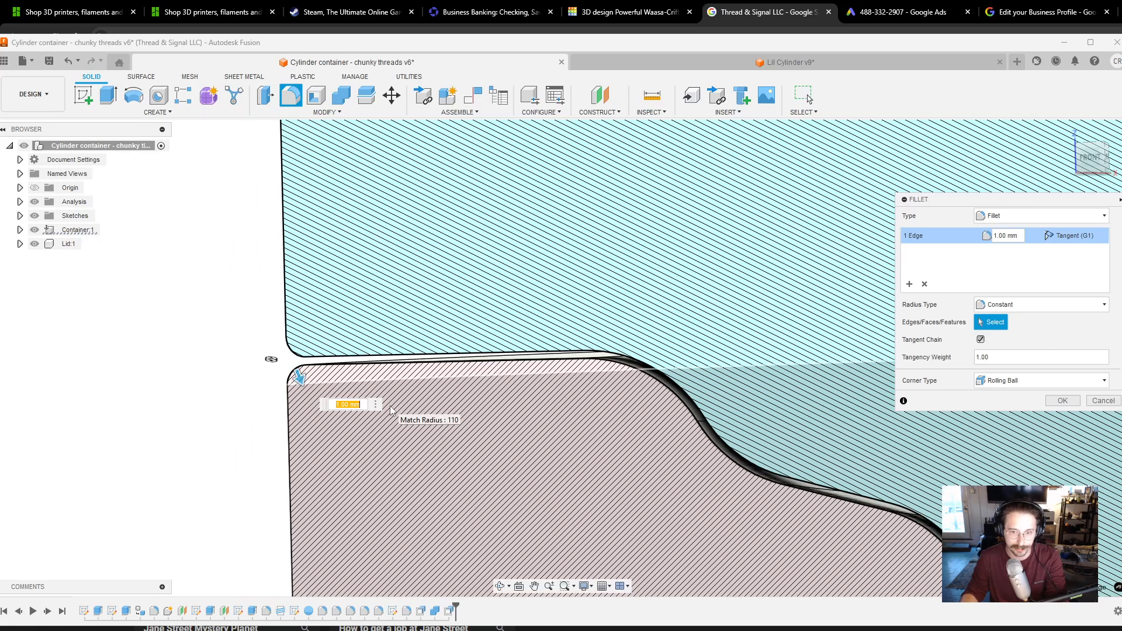
scroll(391, 411, "down", 3)
scroll(431, 388, "up", 4)
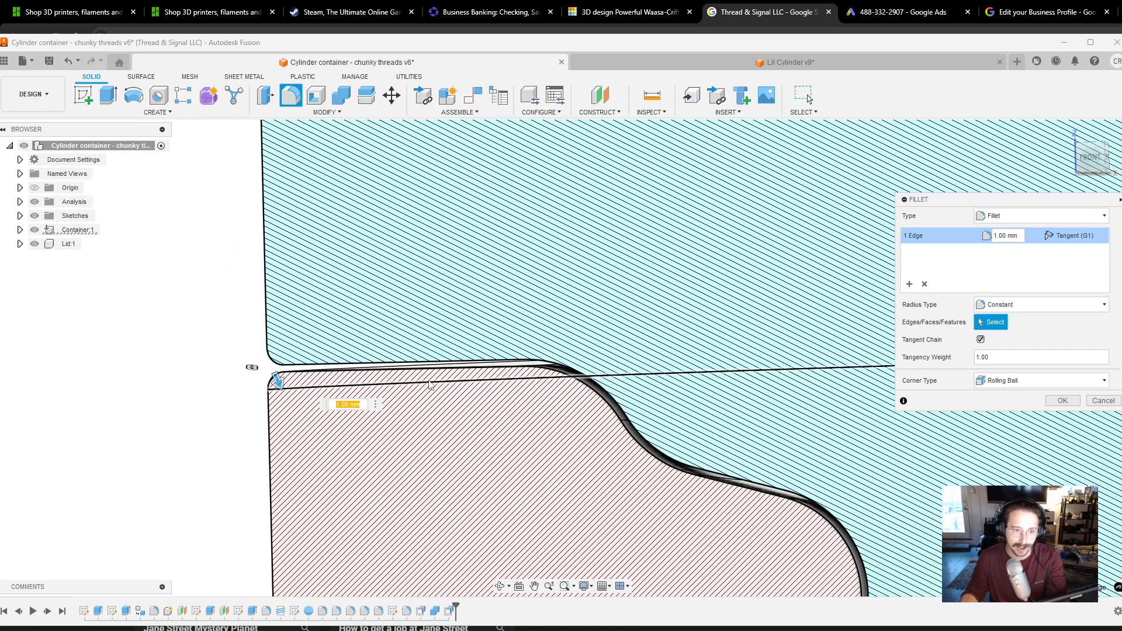
mouse_move(431, 387)
middle_mouse_down("shift")
mouse_move(414, 376)
mouse_move(413, 401)
middle_mouse_up("shift")
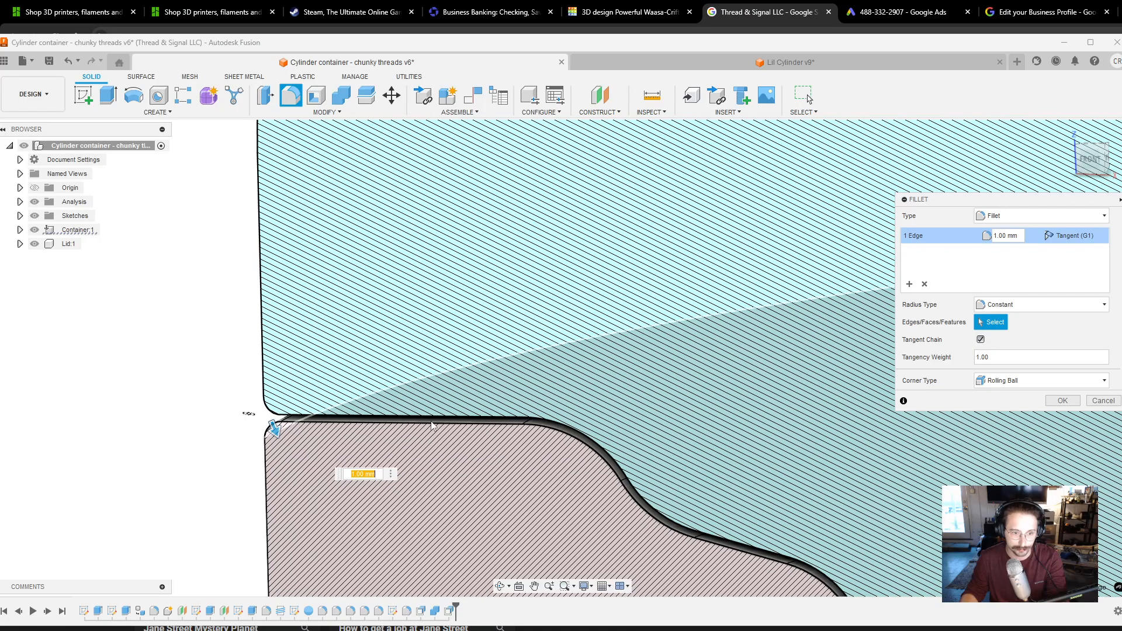
key("Return")
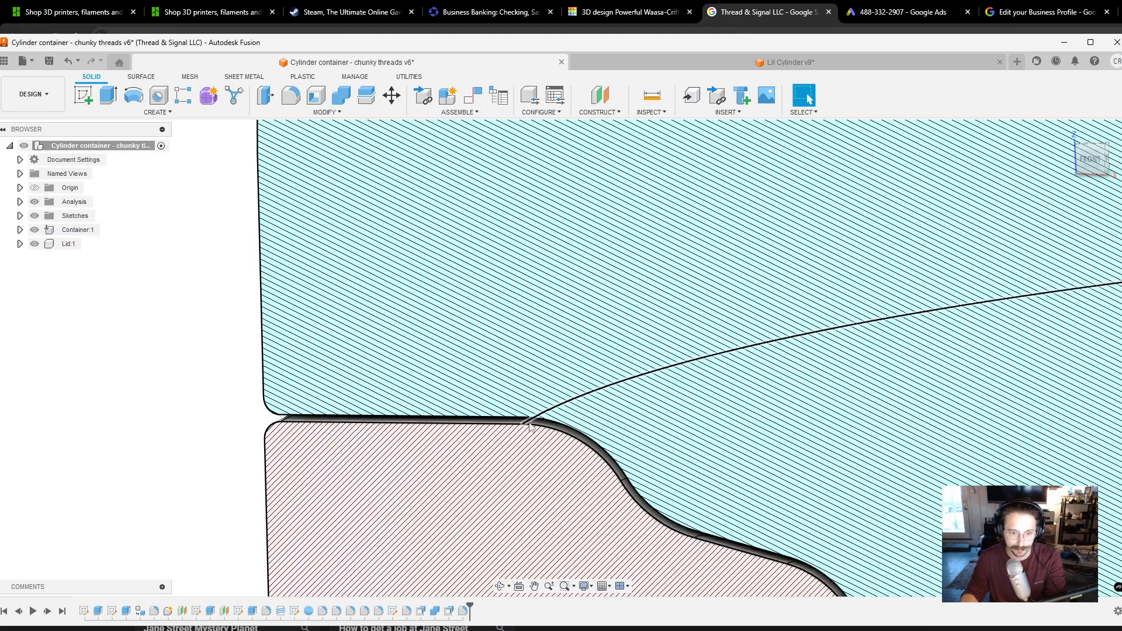
Extrude the container's flat top rim face up about 0.4 mm to meet the lid's underside, joining it to the container.
left_click(518, 418)
key("e")
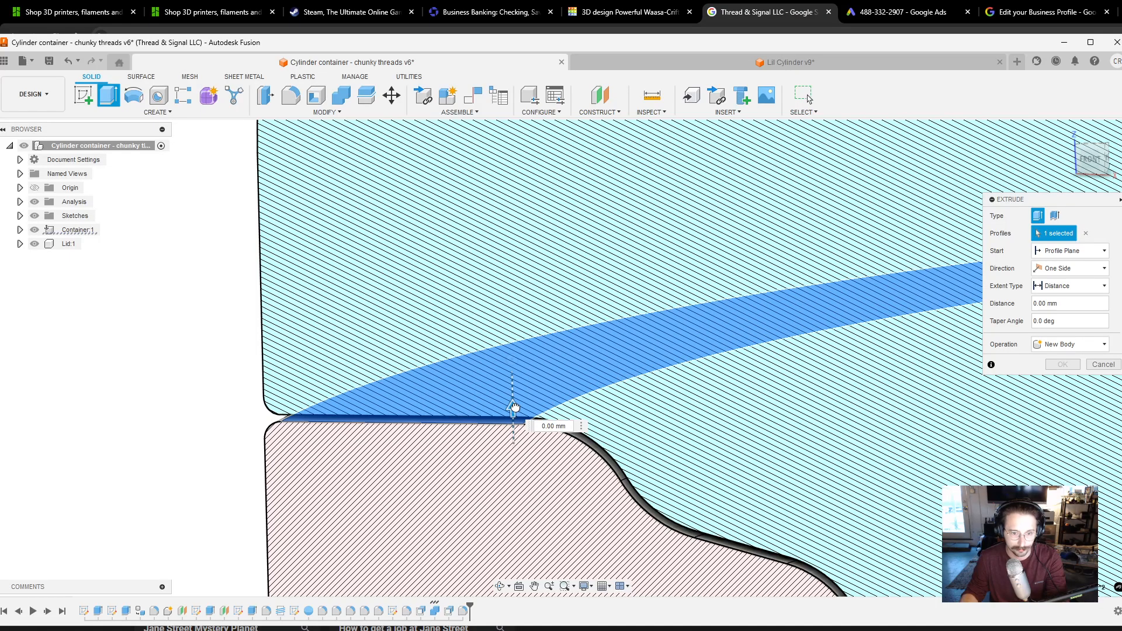
left_click_drag(515, 406, 516, 405)
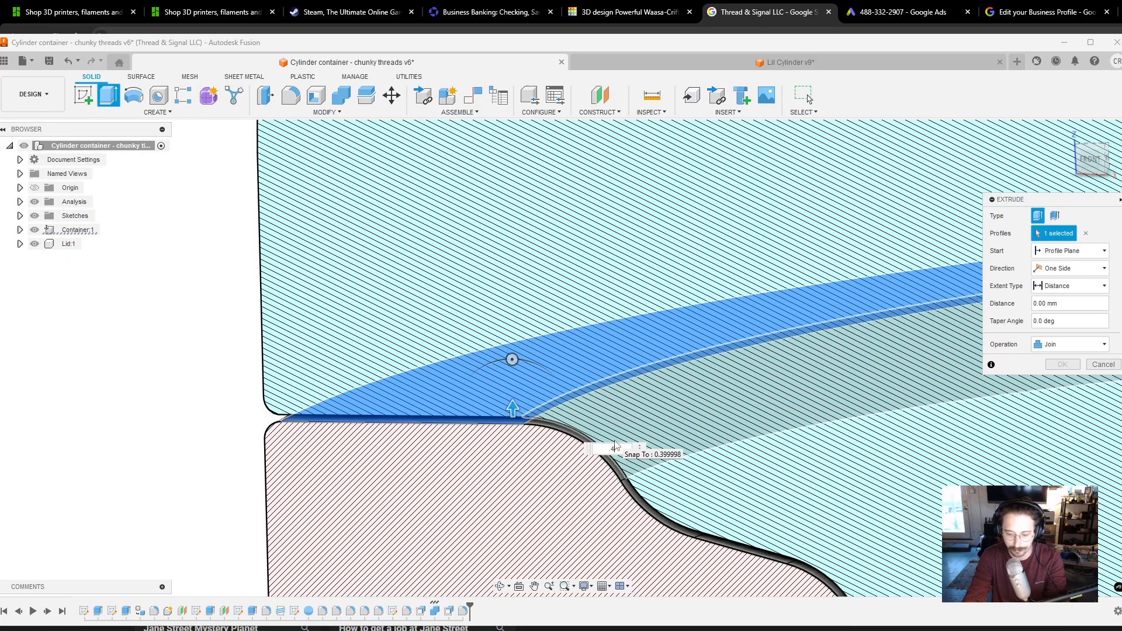
key("Return")
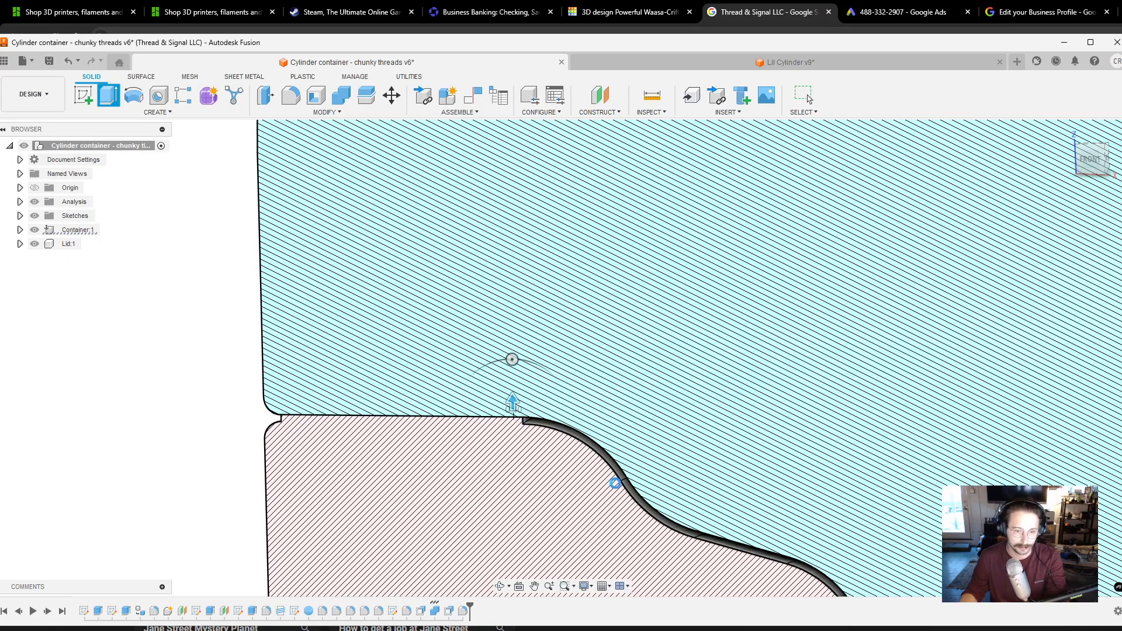
middle_click_drag(582, 477, 583, 463, "shift")
scroll(548, 298, "up", 3)
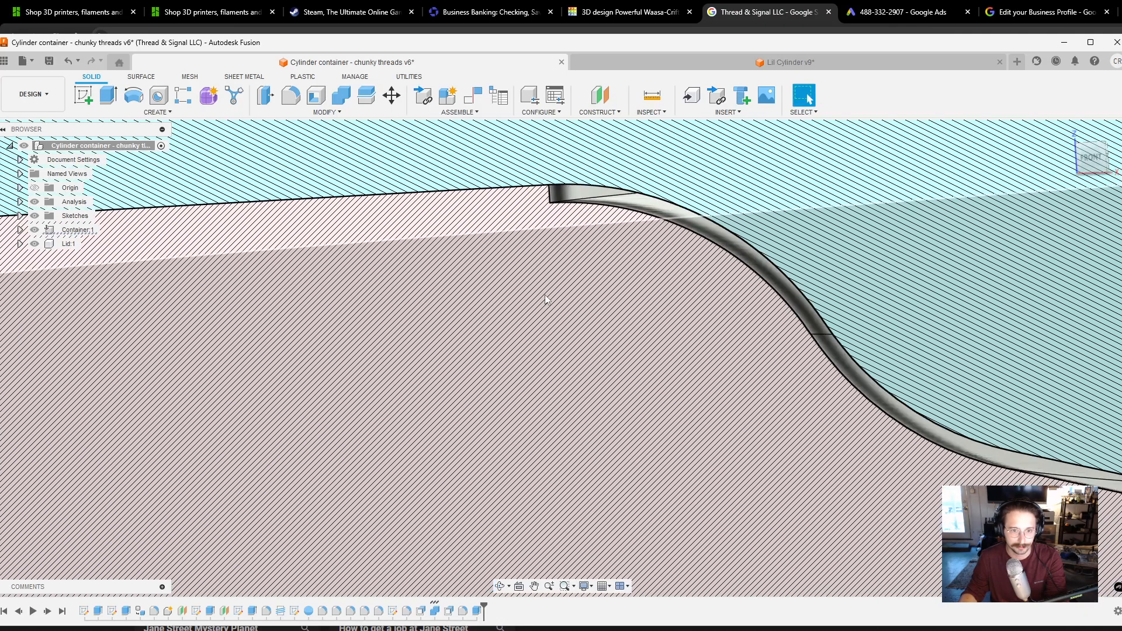
Try to fillet the small step edge at the inner end of the container's raised rim with a 0.25 mm radius.
scroll(563, 313, "down", 2)
scroll(586, 338, "down", 3)
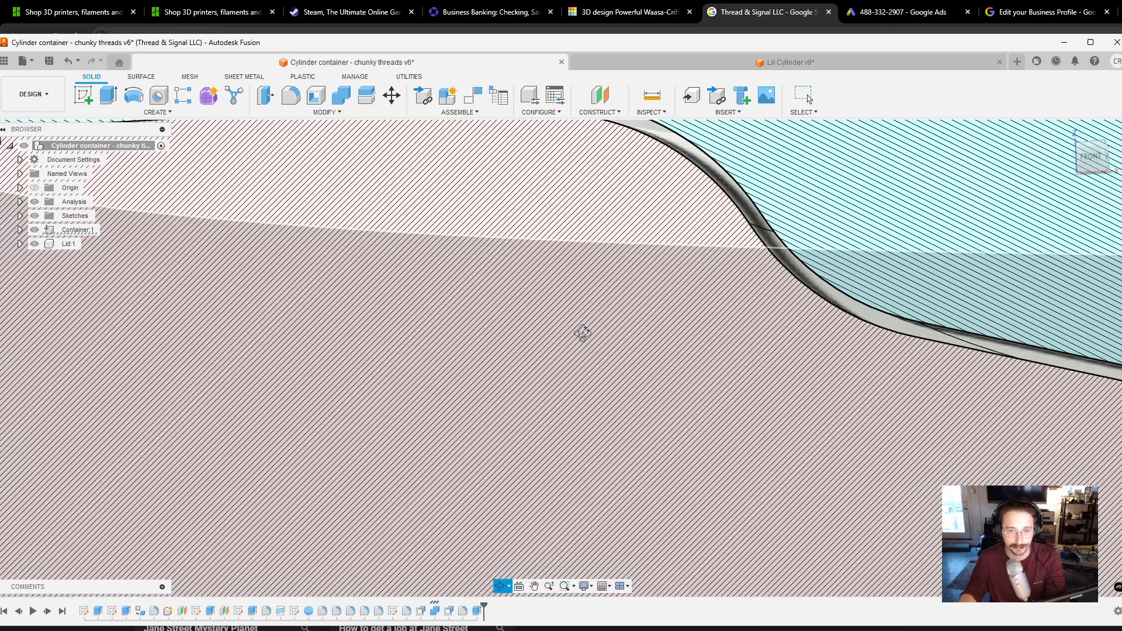
scroll(557, 339, "down", 1)
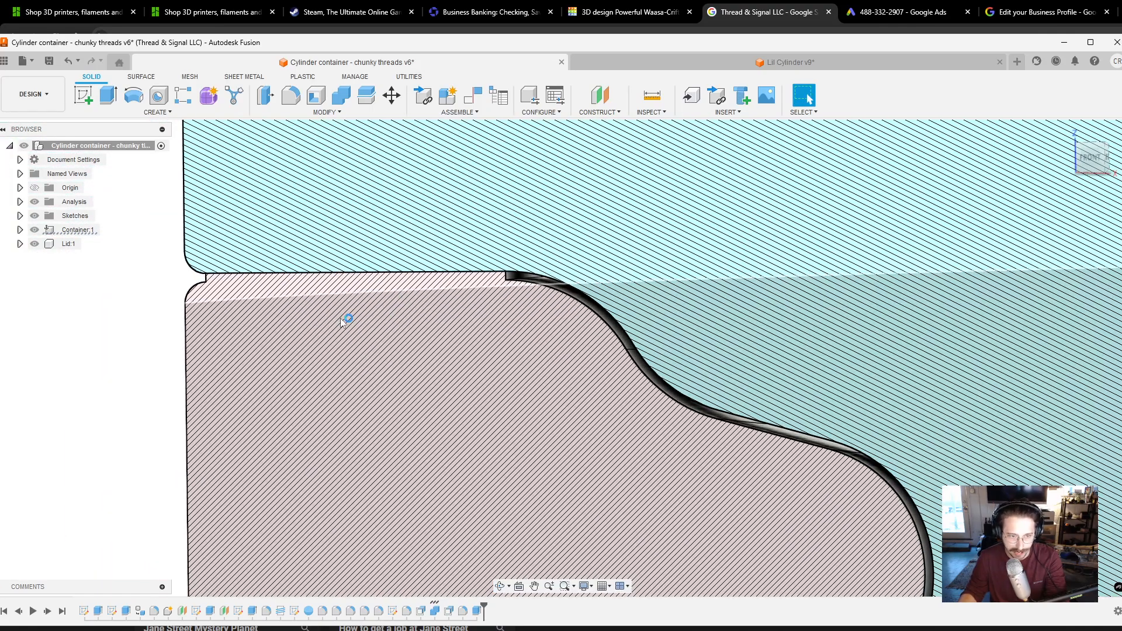
scroll(484, 519, "down", 1)
scroll(561, 366, "up", 1)
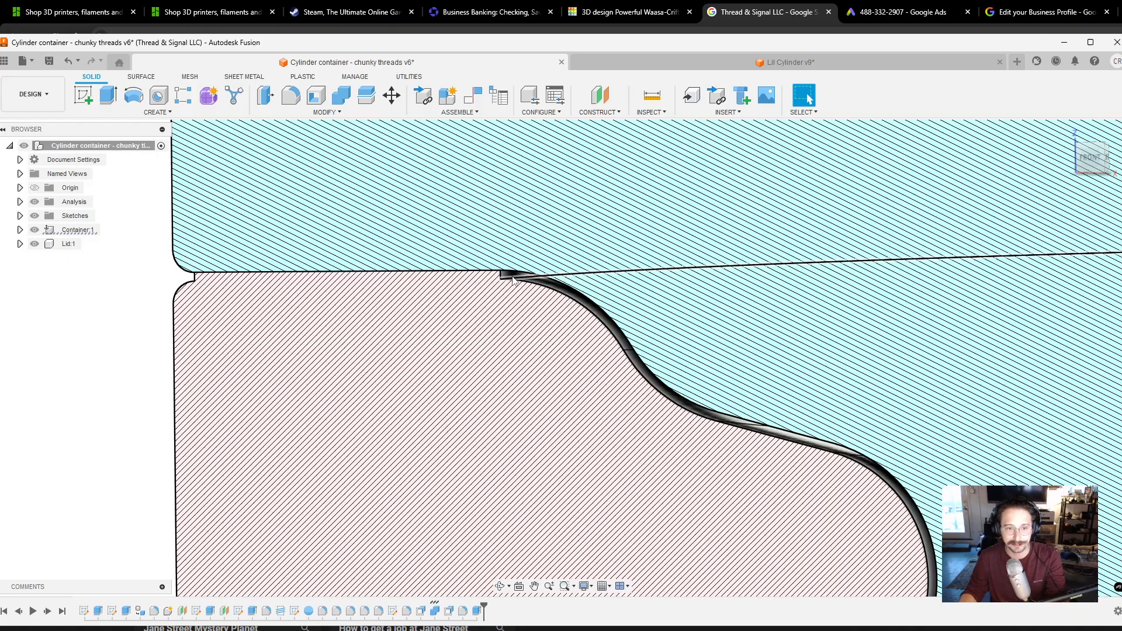
key("f")
left_click(514, 273)
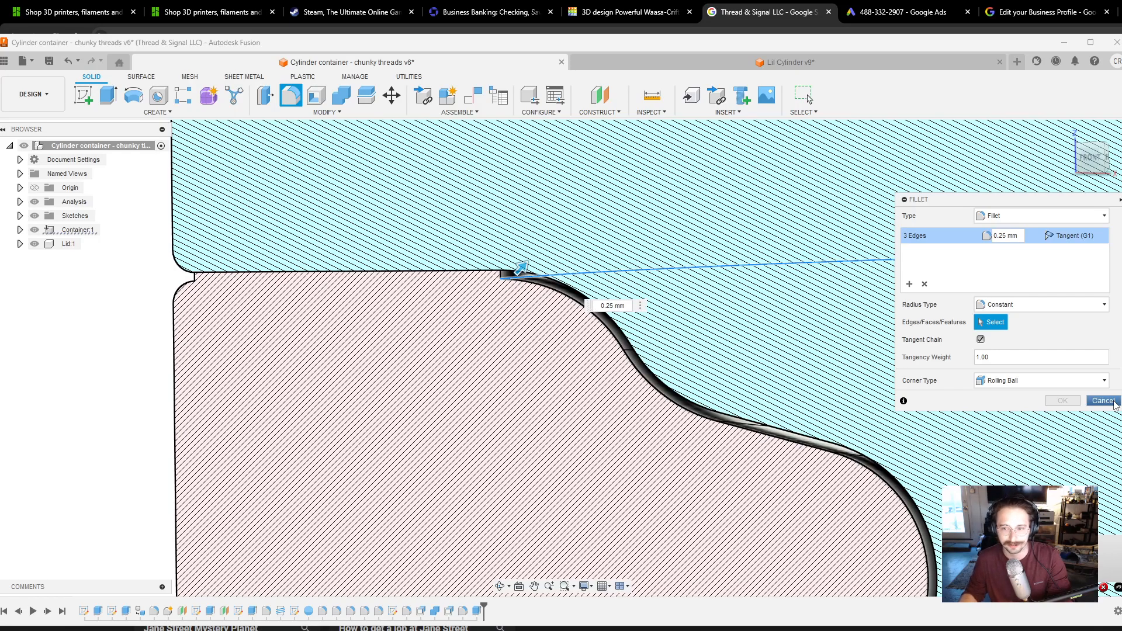
left_click(1104, 401)
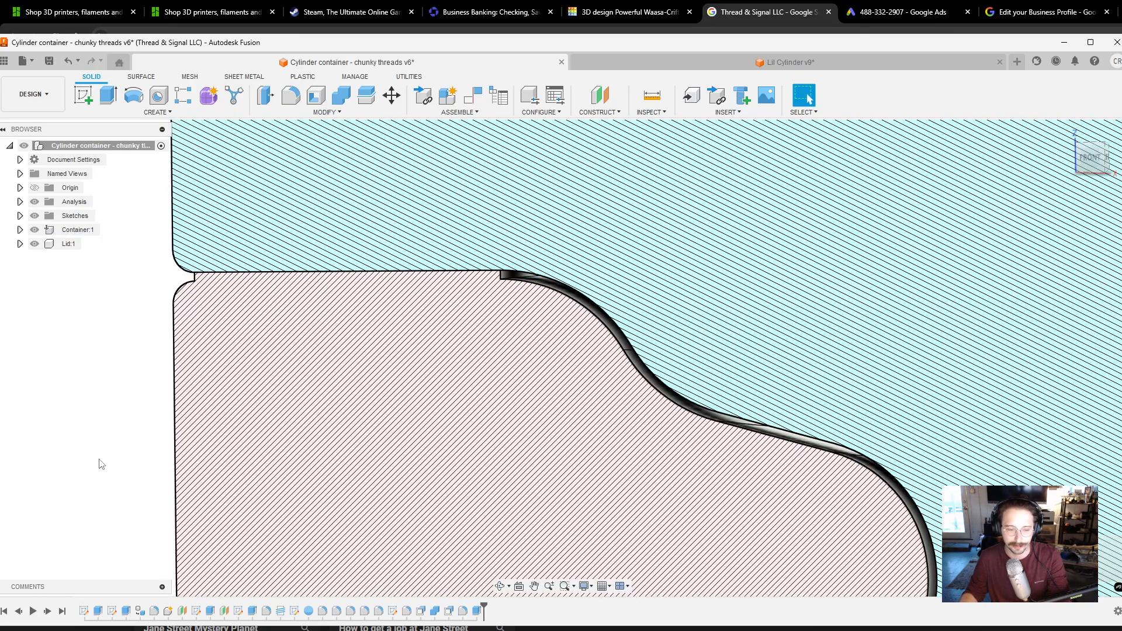
Examine the thread clearance between the lid and the container on both sides of the section.
scroll(237, 470, "up", 2)
scroll(237, 471, "down", 3)
middle_click_drag(389, 450, 497, 347)
scroll(496, 348, "up", 3)
scroll(522, 464, "up", 1)
scroll(522, 466, "down", 1)
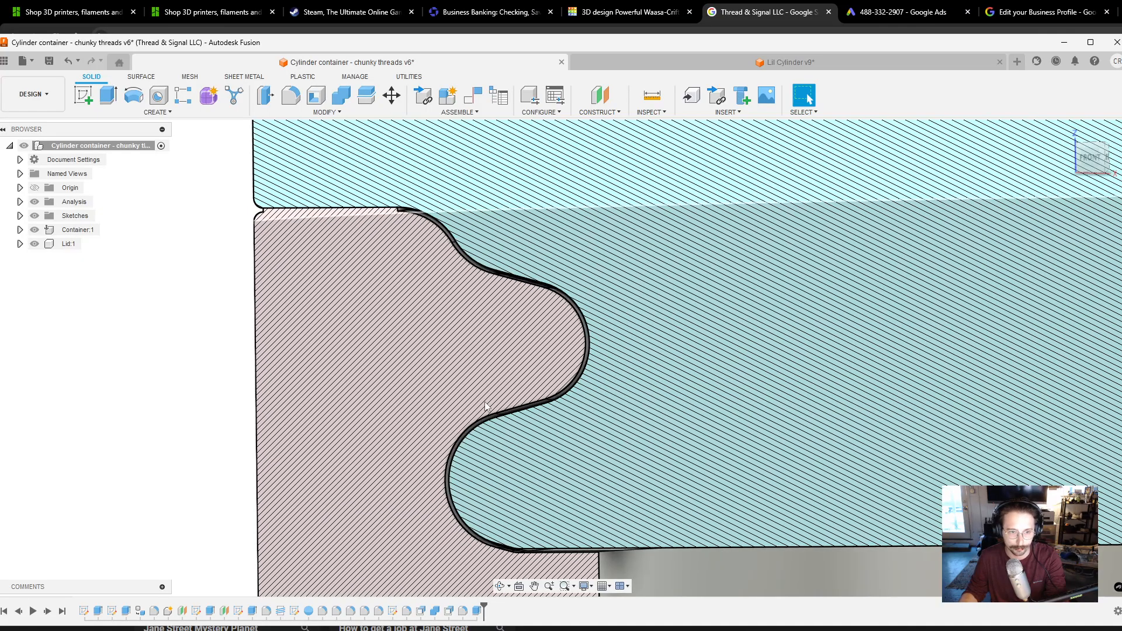
scroll(485, 401, "down", 6)
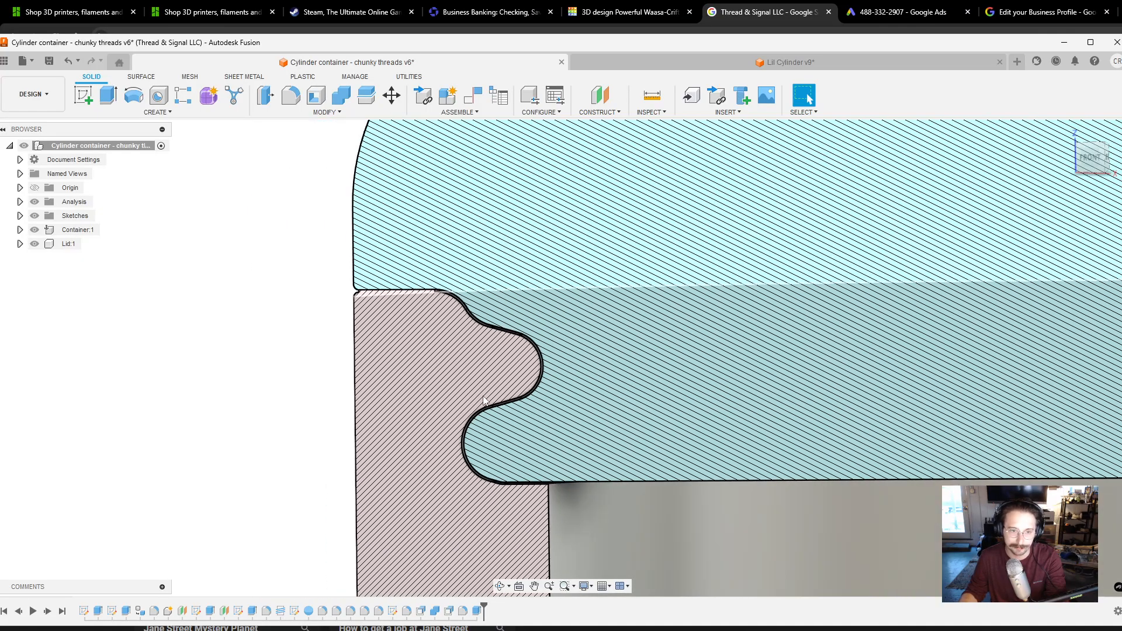
middle_click_drag(553, 406, 580, 275)
scroll(771, 344, "up", 6)
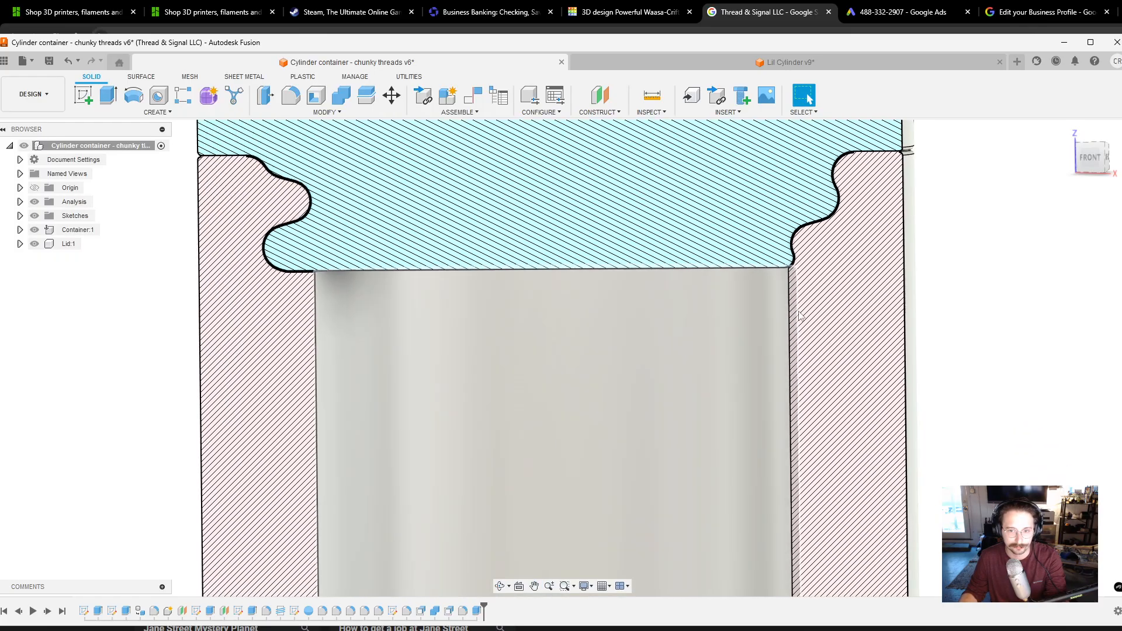
scroll(858, 253, "up", 3)
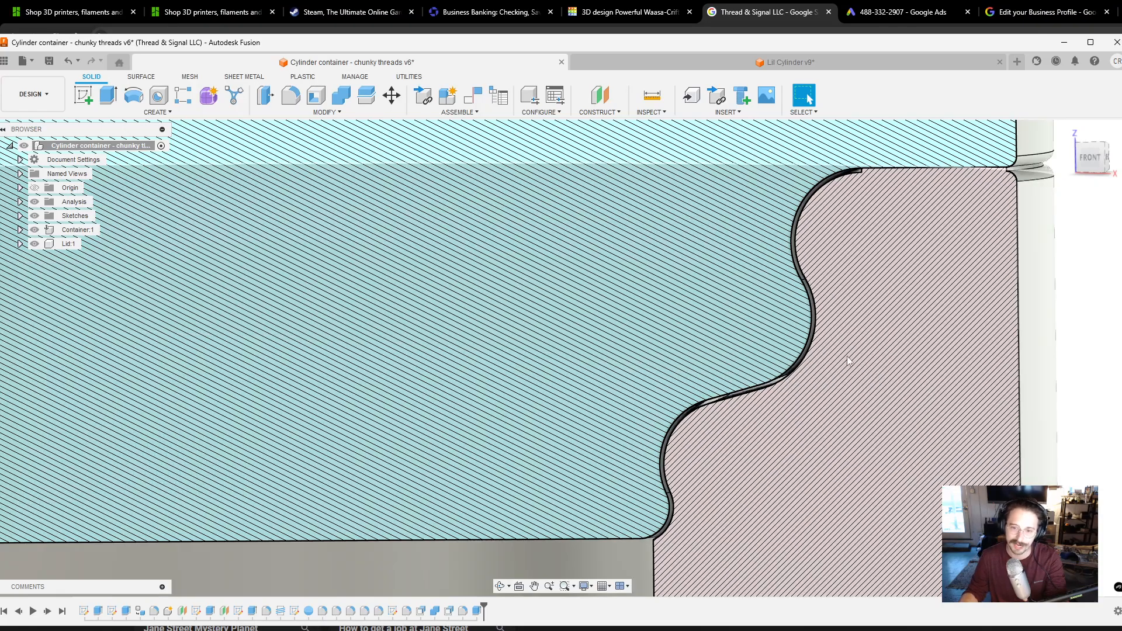
scroll(827, 327, "down", 4)
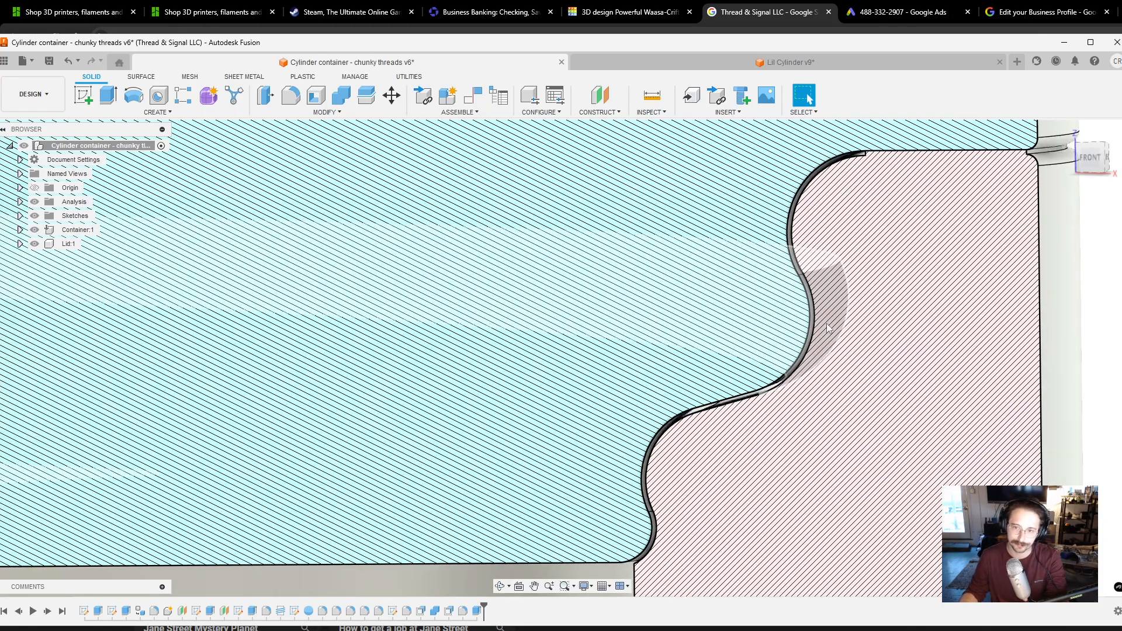
Try to fillet the small step edge at the inner end of the container's raised rim with a 0.1 mm radius.
scroll(827, 327, "up", 8)
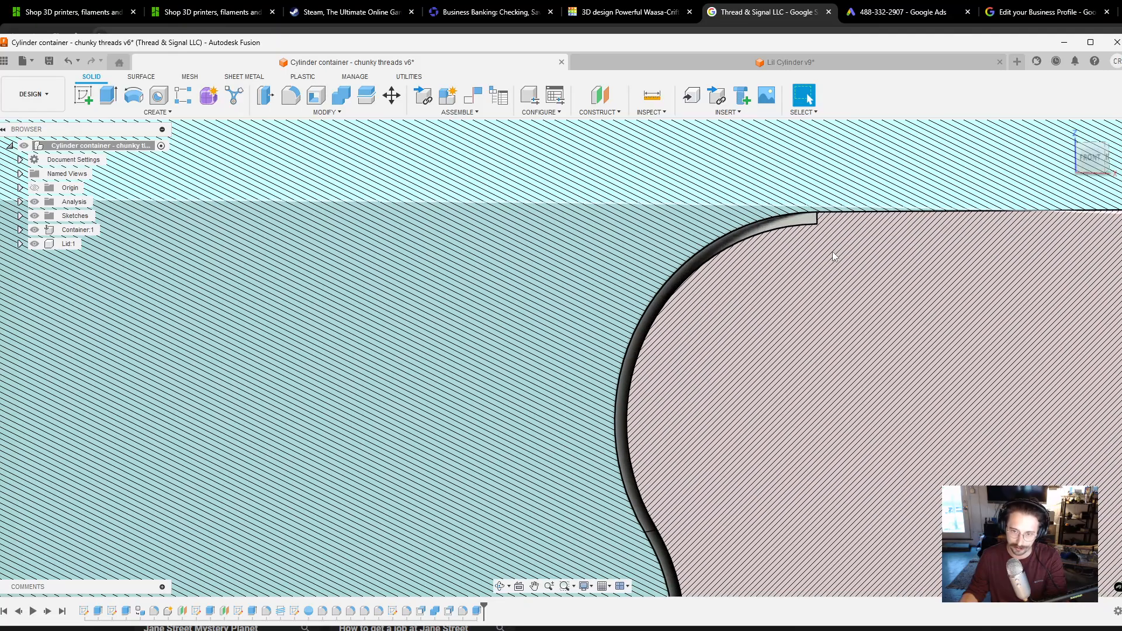
mouse_move(836, 258)
middle_mouse_down("shift")
mouse_move(853, 269)
mouse_move(842, 270)
middle_mouse_up("shift")
middle_click_drag(973, 373, 814, 260)
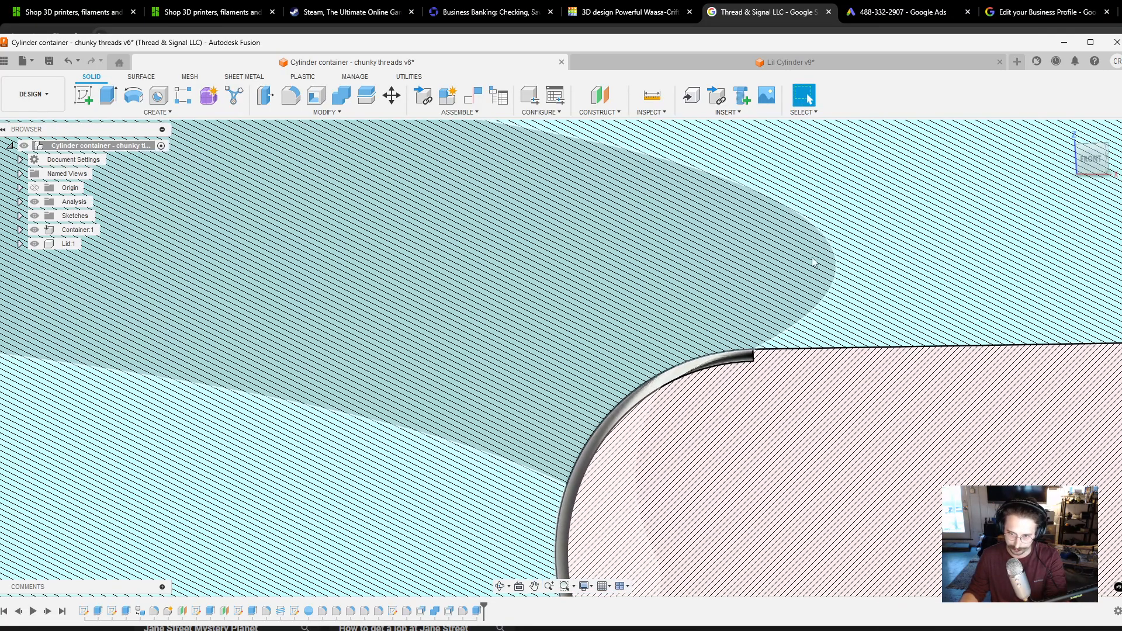
key("f")
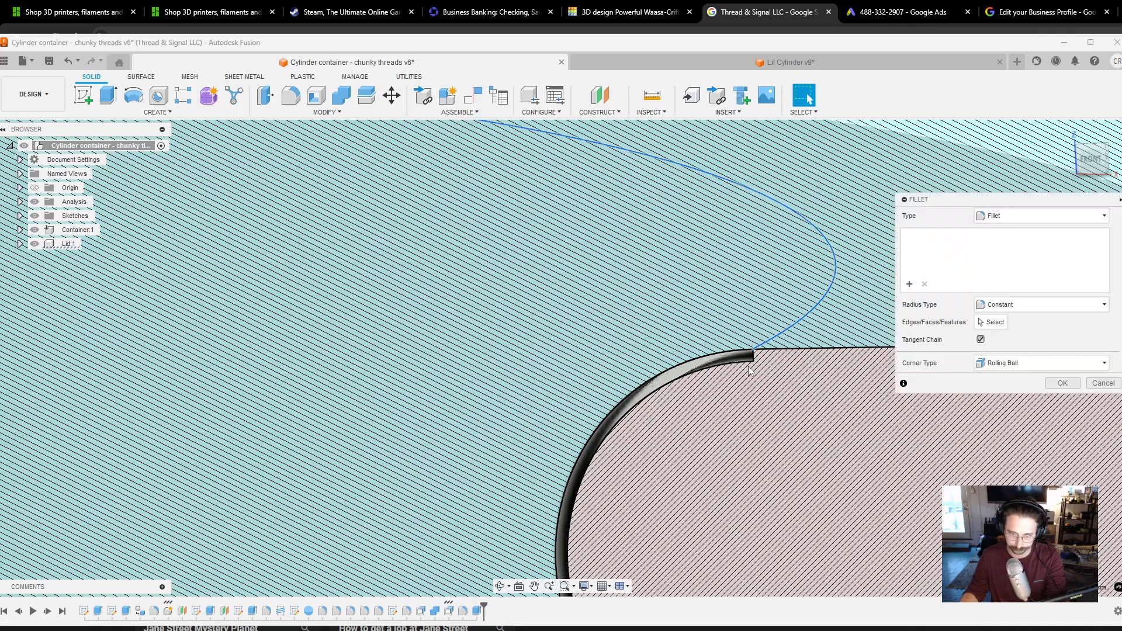
left_click(754, 353)
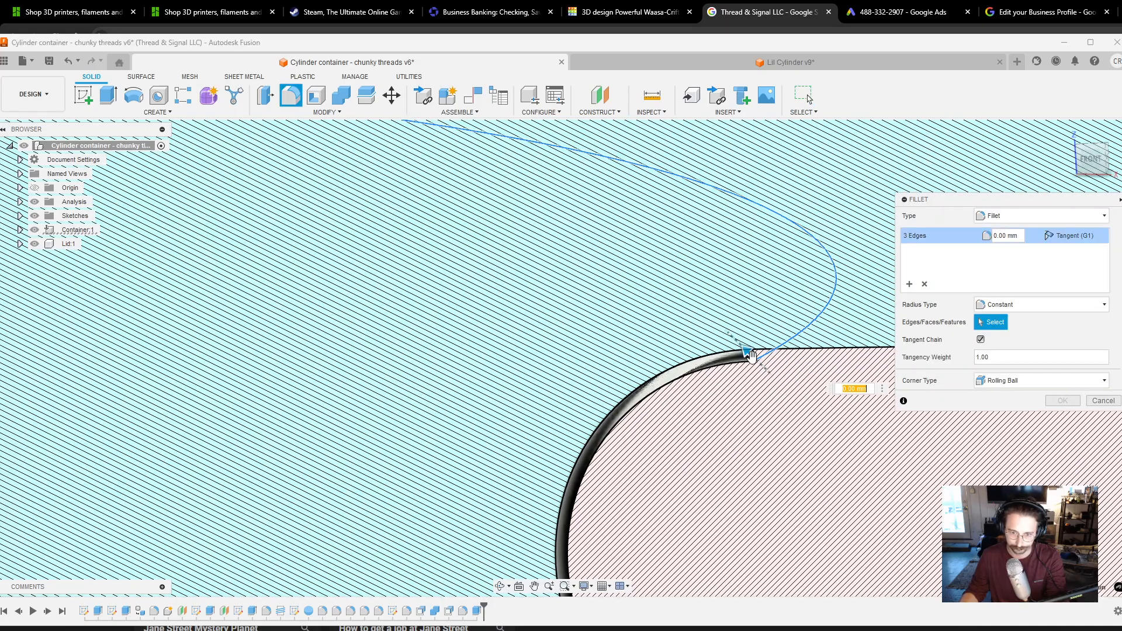
left_click(1005, 236)
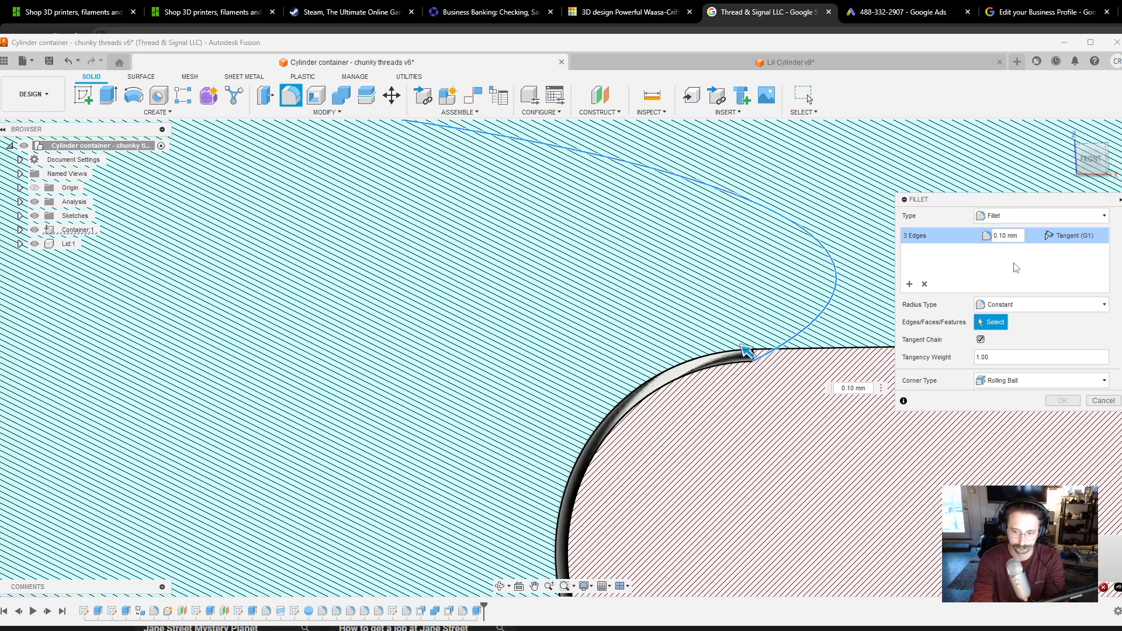
left_click(1103, 401)
Switch to the Lil Cylinder design and examine the thread profile and clearance between its lid and container in section.
scroll(679, 525, "down", 5)
middle_click_drag(680, 524, 776, 420)
scroll(780, 383, "down", 3)
scroll(777, 420, "down", 8)
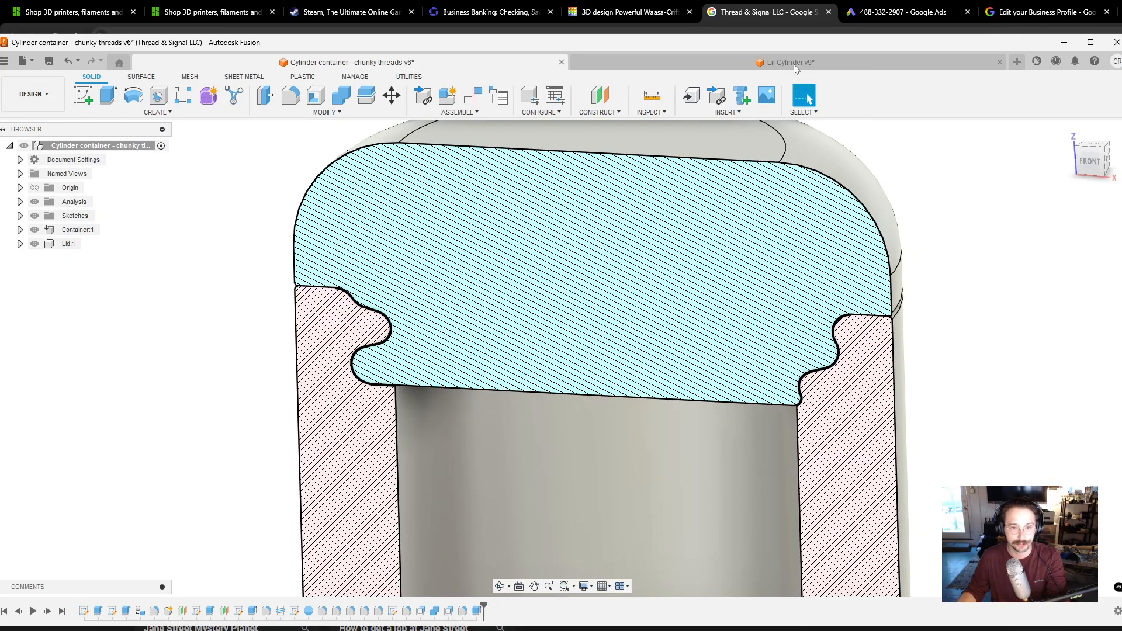
left_click(794, 64)
scroll(495, 289, "up", 5)
scroll(592, 287, "up", 3)
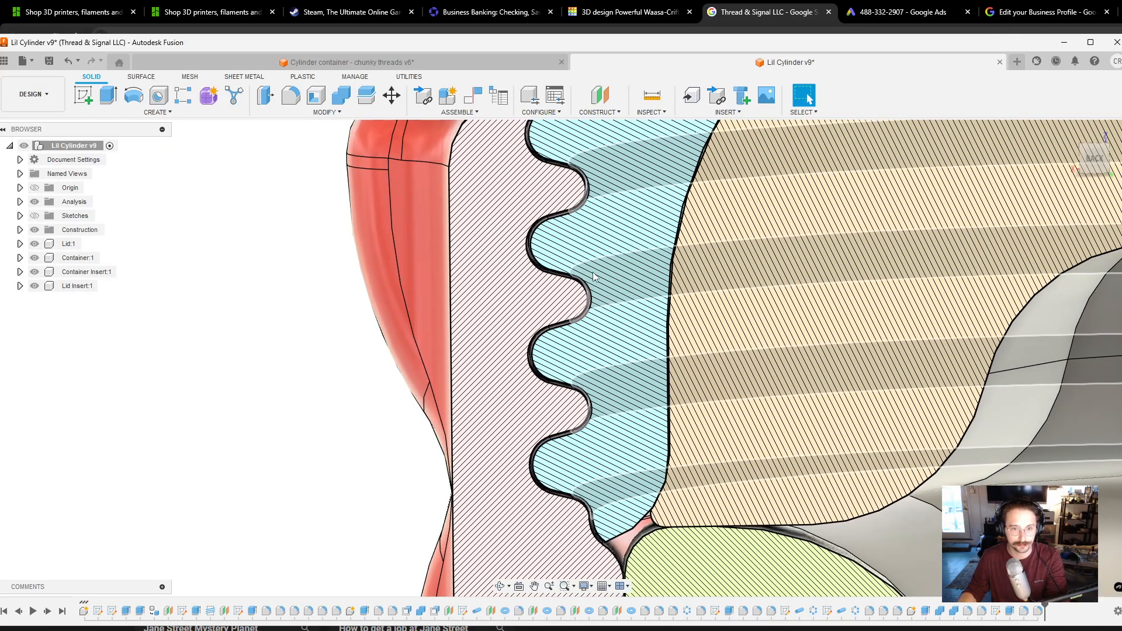
scroll(592, 280, "down", 3)
middle_click_drag(593, 266, 591, 331)
key("Escape")
scroll(591, 331, "down", 4)
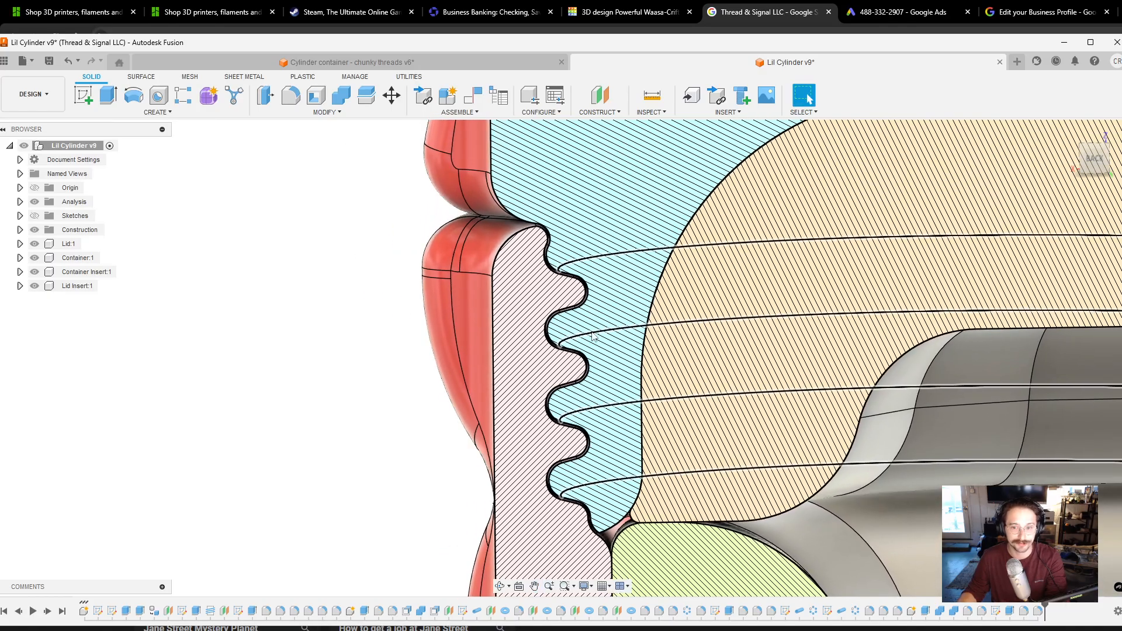
scroll(590, 320, "up", 5)
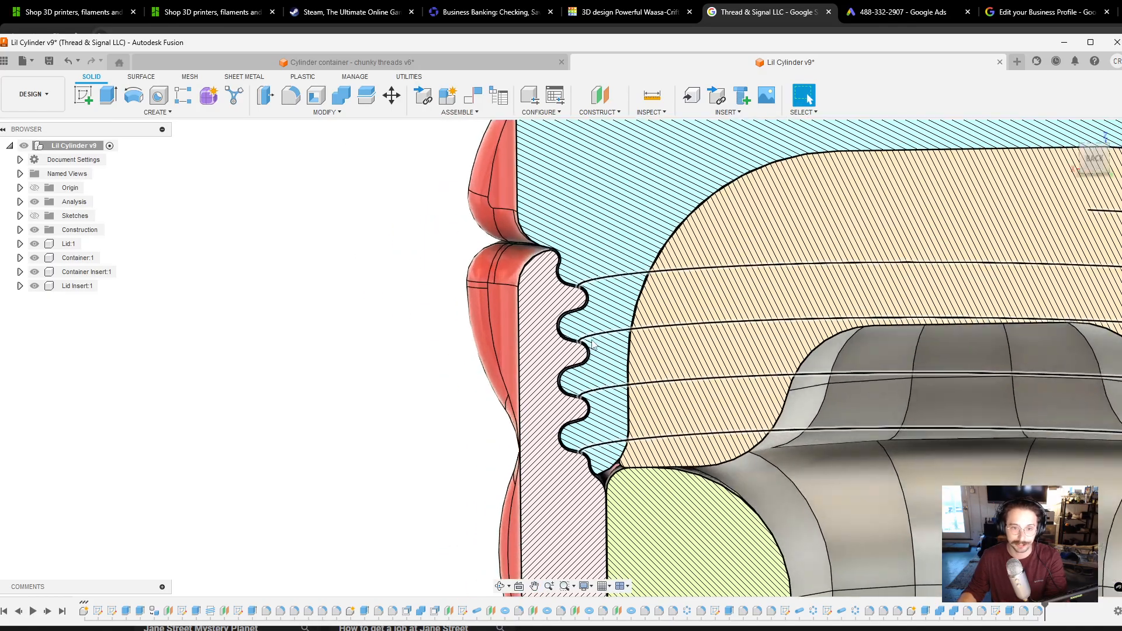
scroll(590, 320, "down", 6)
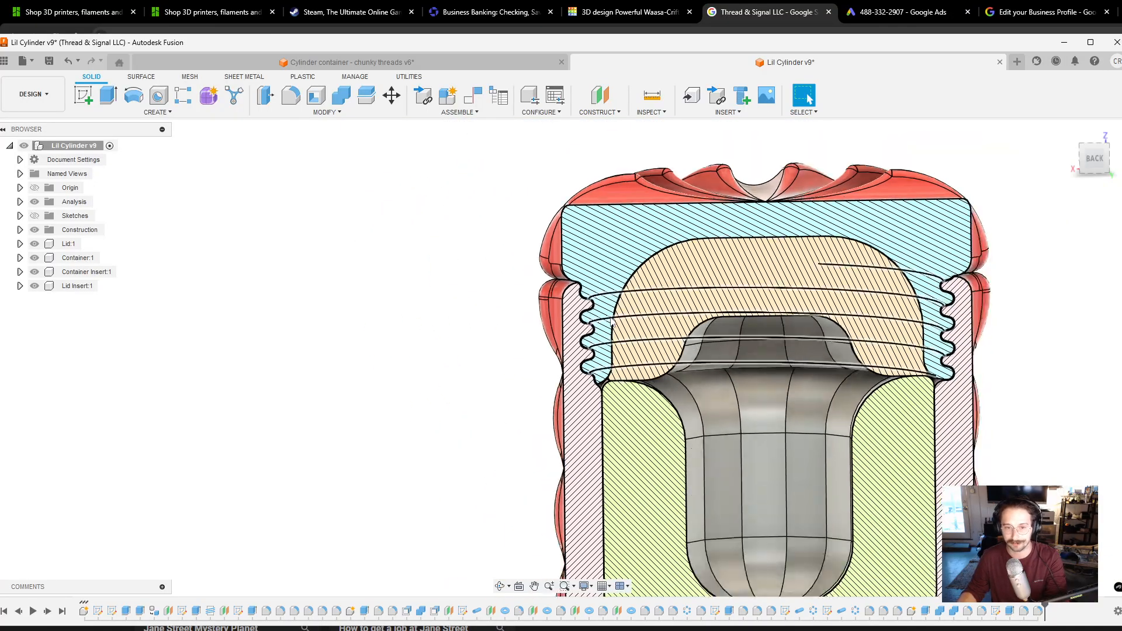
scroll(582, 331, "up", 2)
scroll(584, 331, "up", 4)
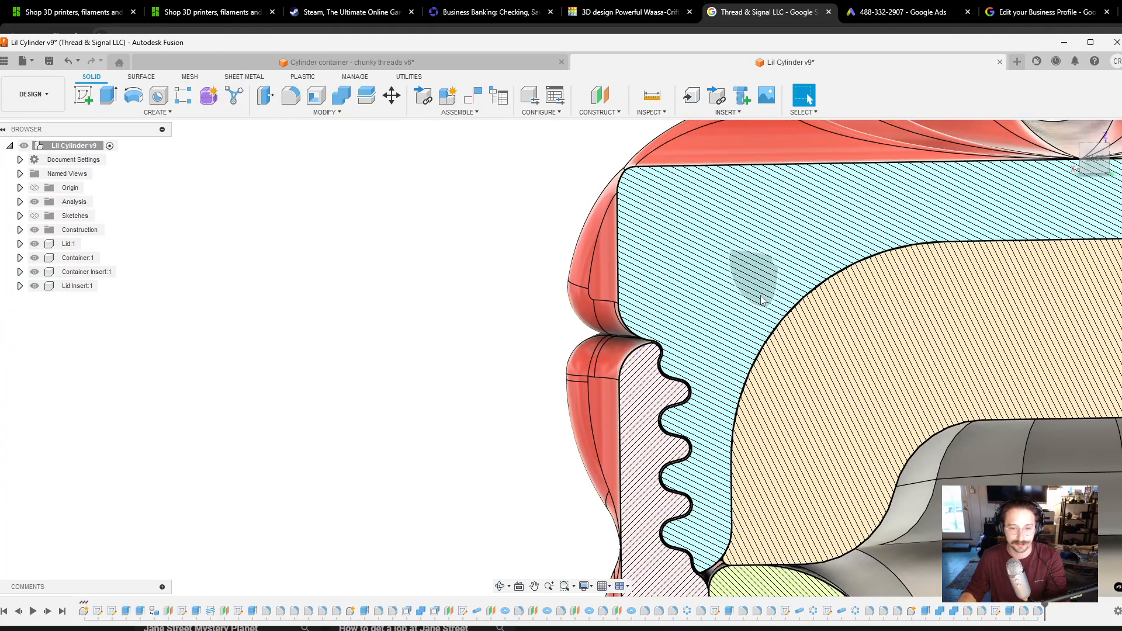
scroll(762, 299, "up", 3)
scroll(763, 298, "down", 4)
middle_click_drag(771, 298, 764, 279)
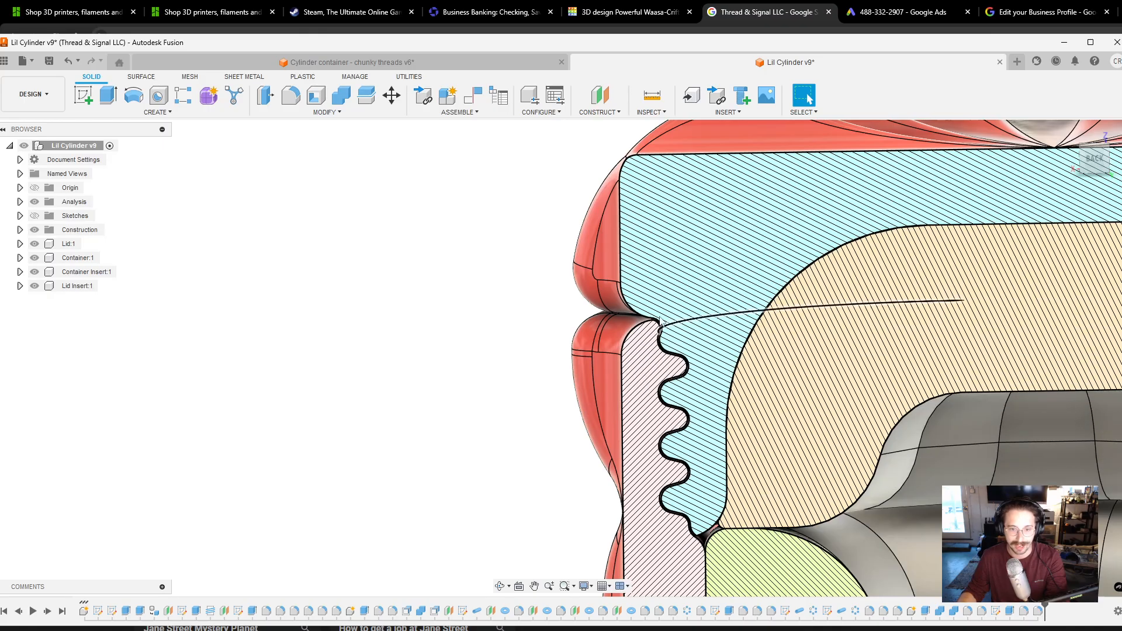
Open the Golden Ratio FiberArmor design from the FiberArmor folder of the Office Products project.
left_click(1017, 65)
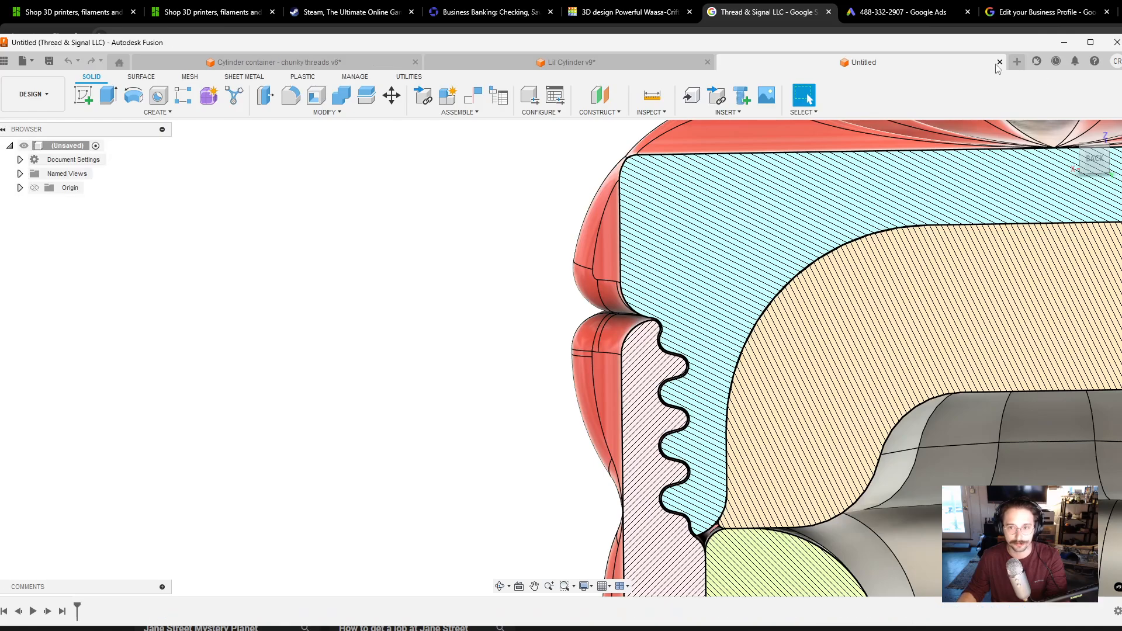
left_click(4, 61)
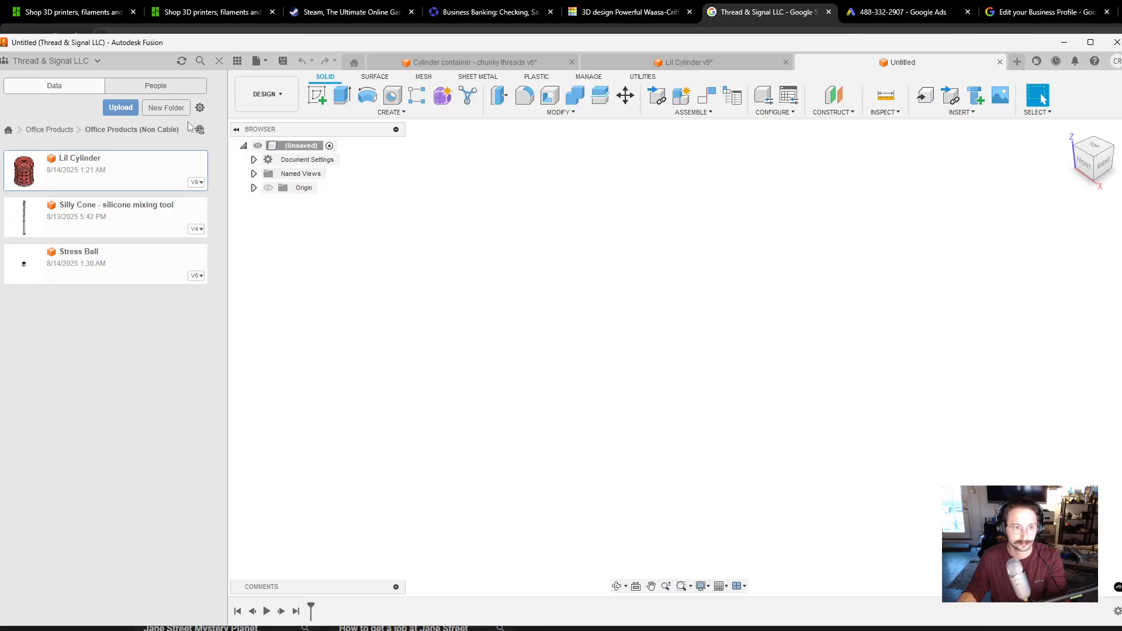
left_click(65, 131)
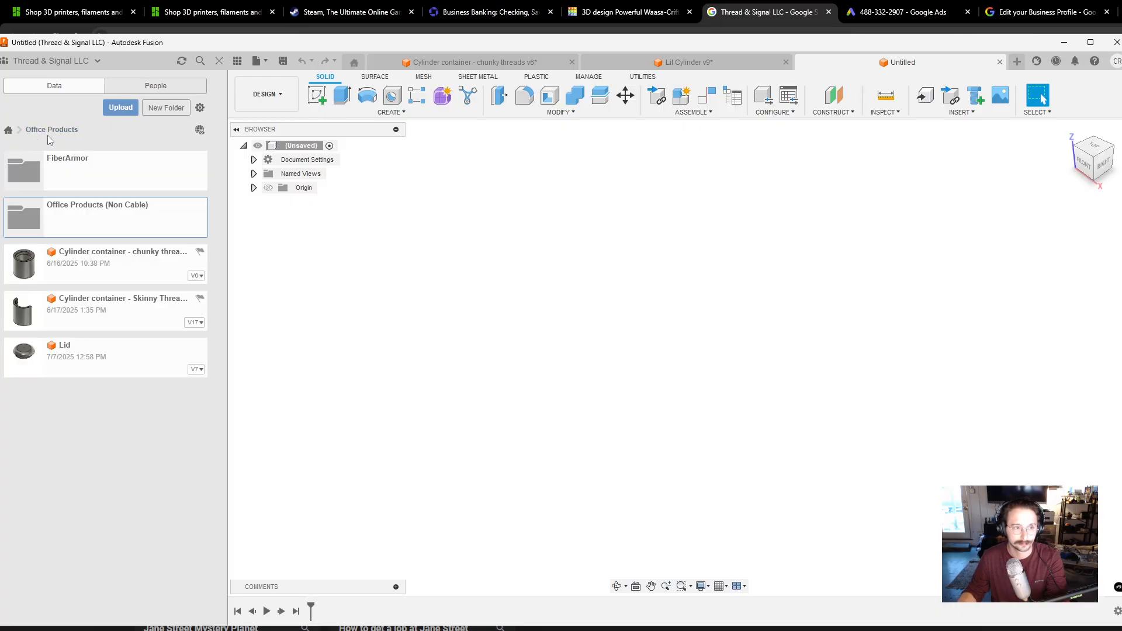
left_click(61, 175)
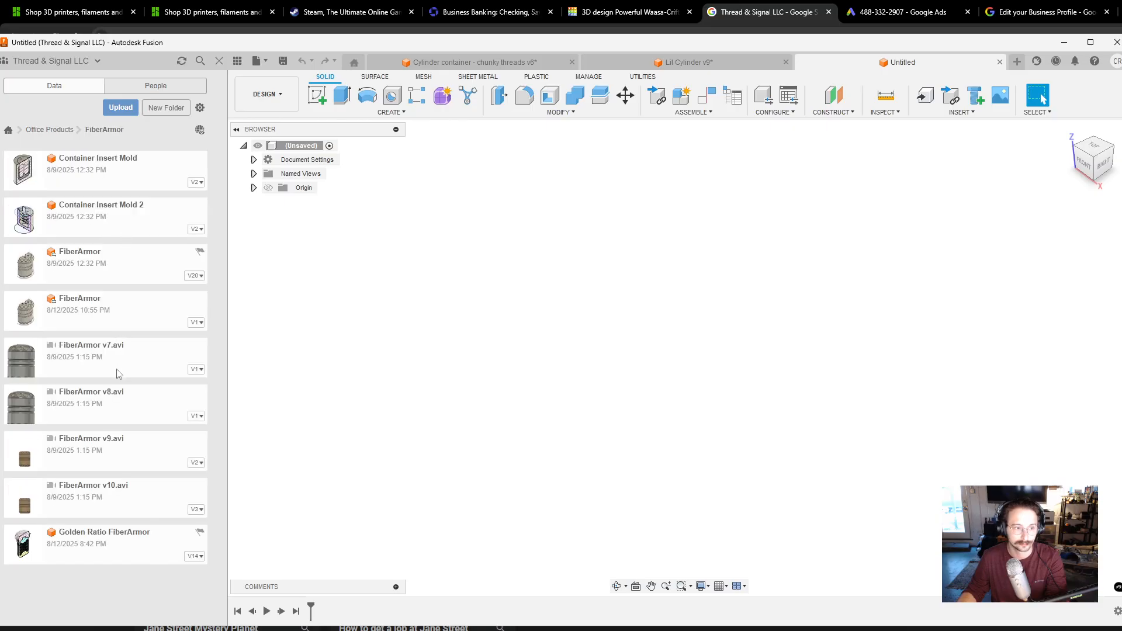
double_click(120, 541)
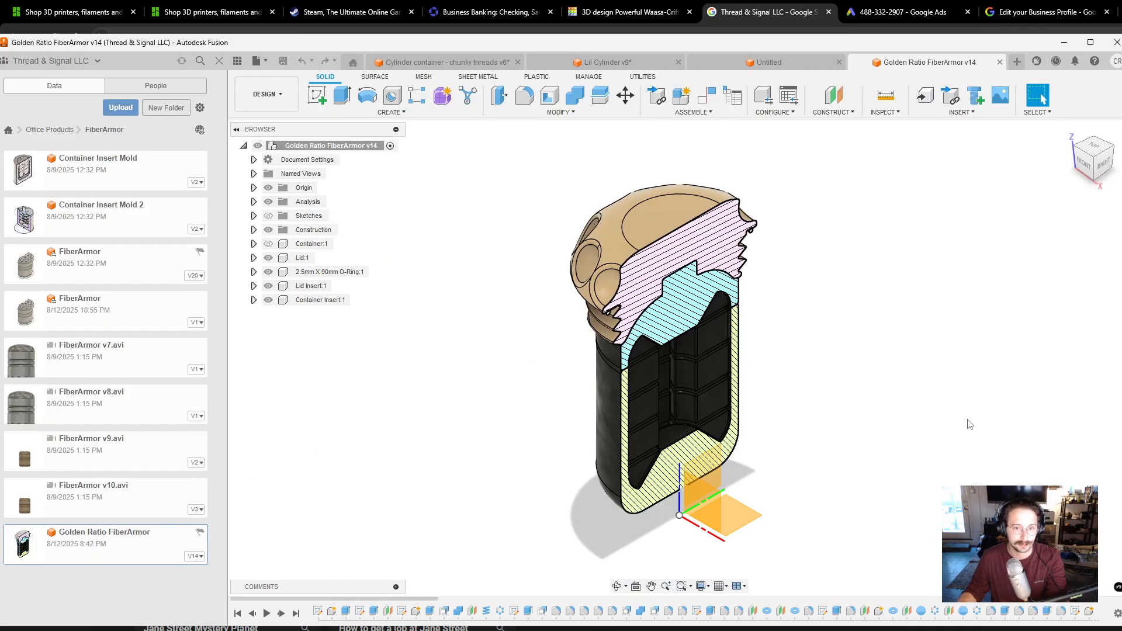
Show the Container component and examine how its triangular threads fit the lid's threads in the section view.
middle_click_drag(970, 424, 934, 386, "shift")
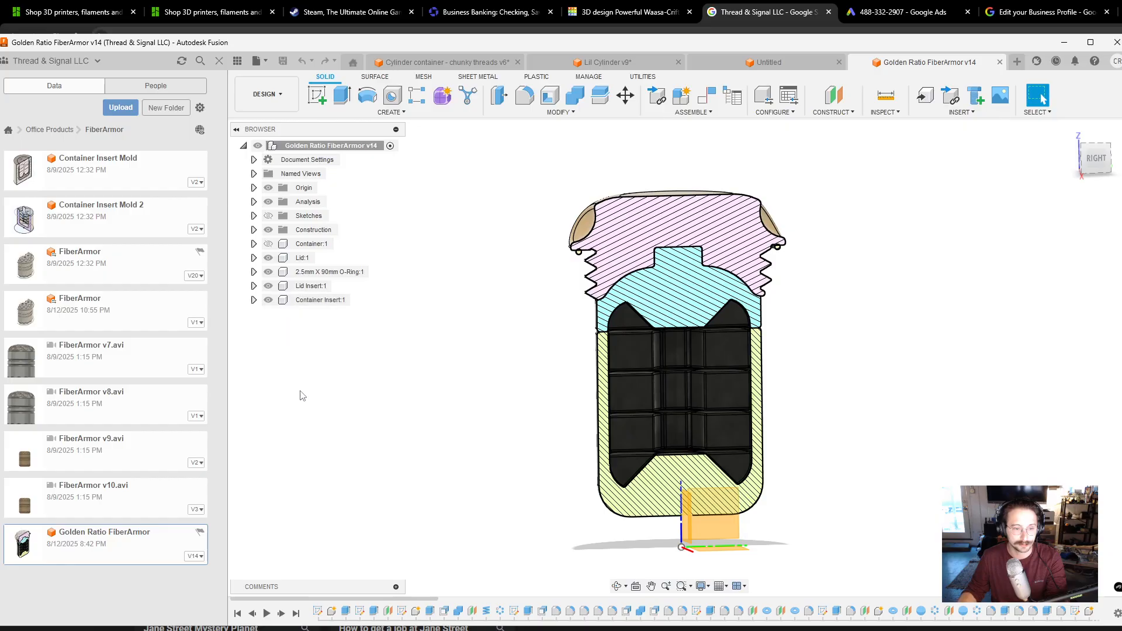
left_click(268, 244)
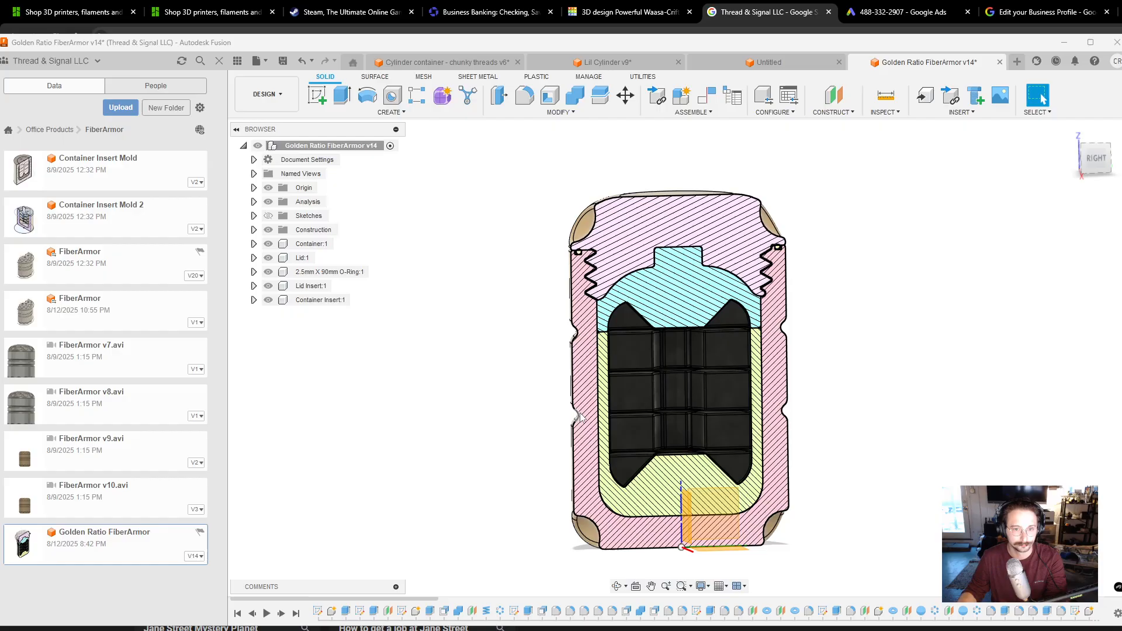
scroll(609, 281, "up", 5)
scroll(610, 280, "up", 5)
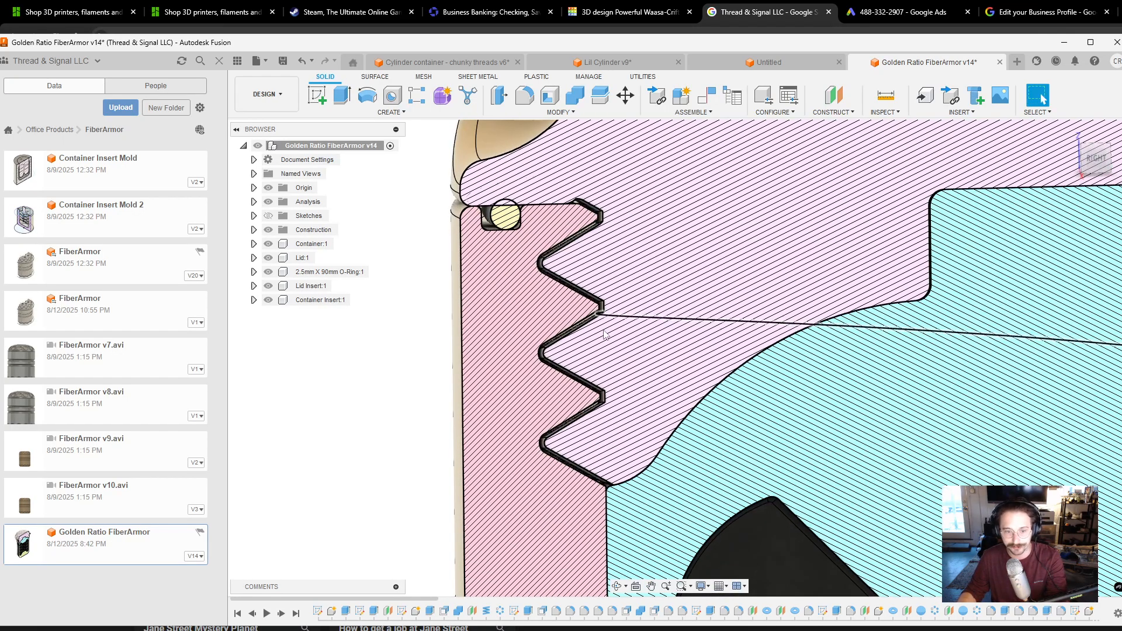
scroll(617, 344, "down", 4)
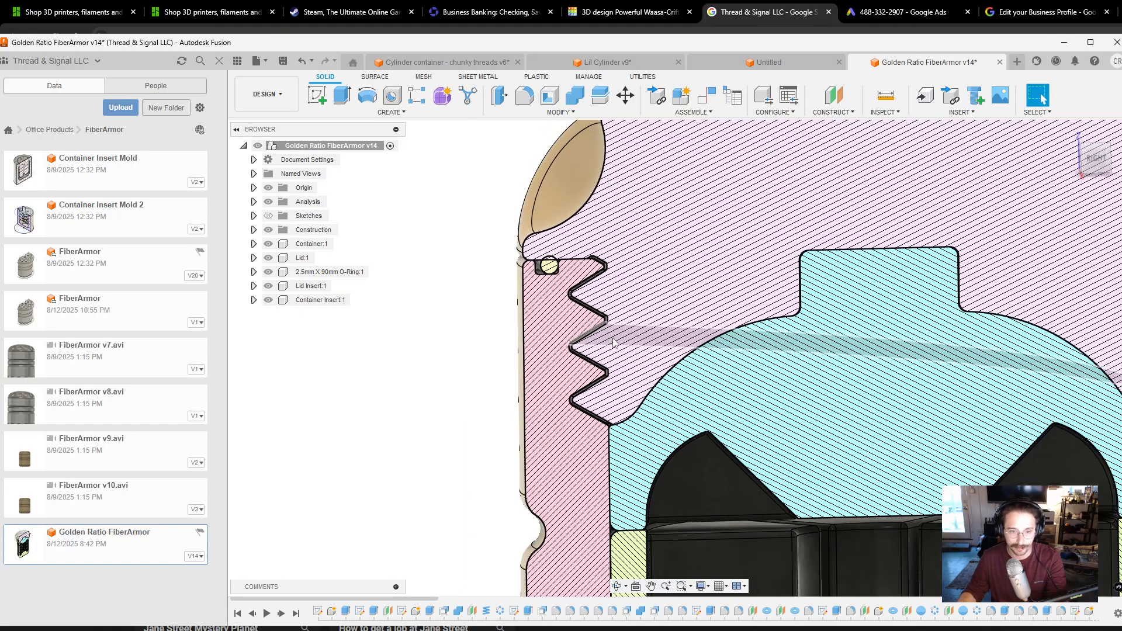
scroll(617, 343, "up", 3)
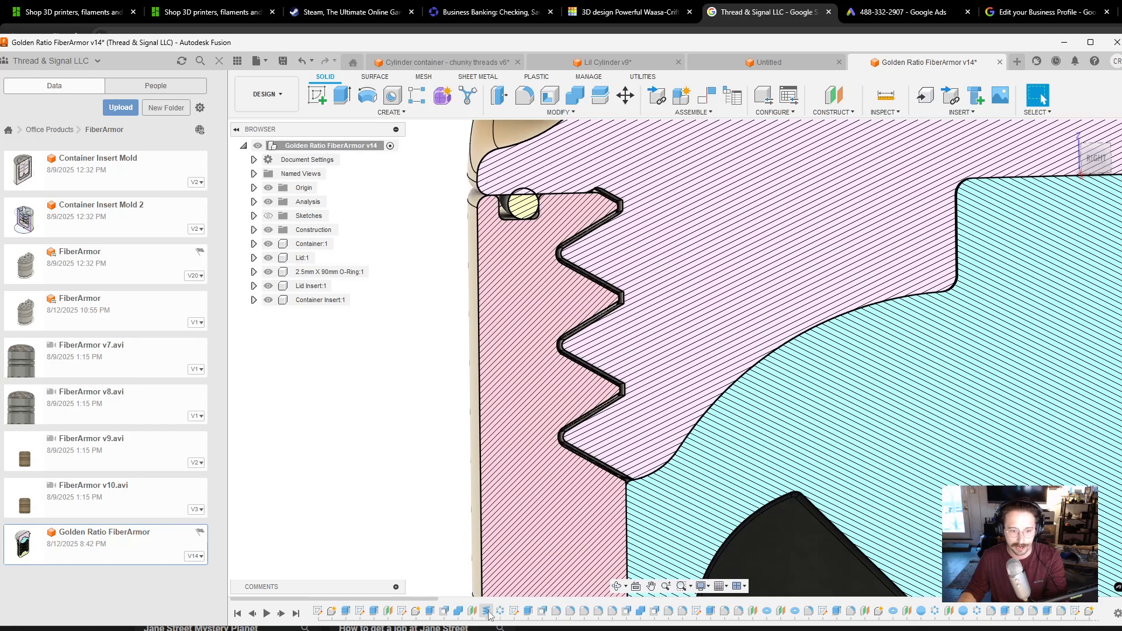
Open the lid thread's coil feature for editing and examine its settings and profile on both sides of the section.
right_click(489, 613)
left_click(521, 630)
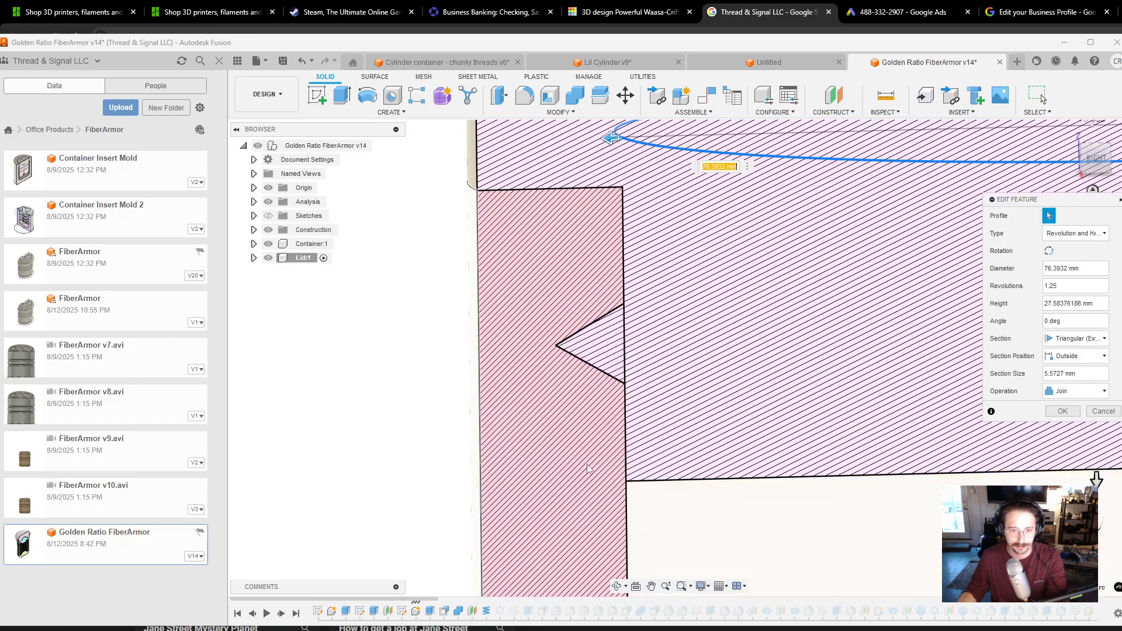
scroll(591, 469, "down", 5)
middle_click_drag(800, 447, 637, 379)
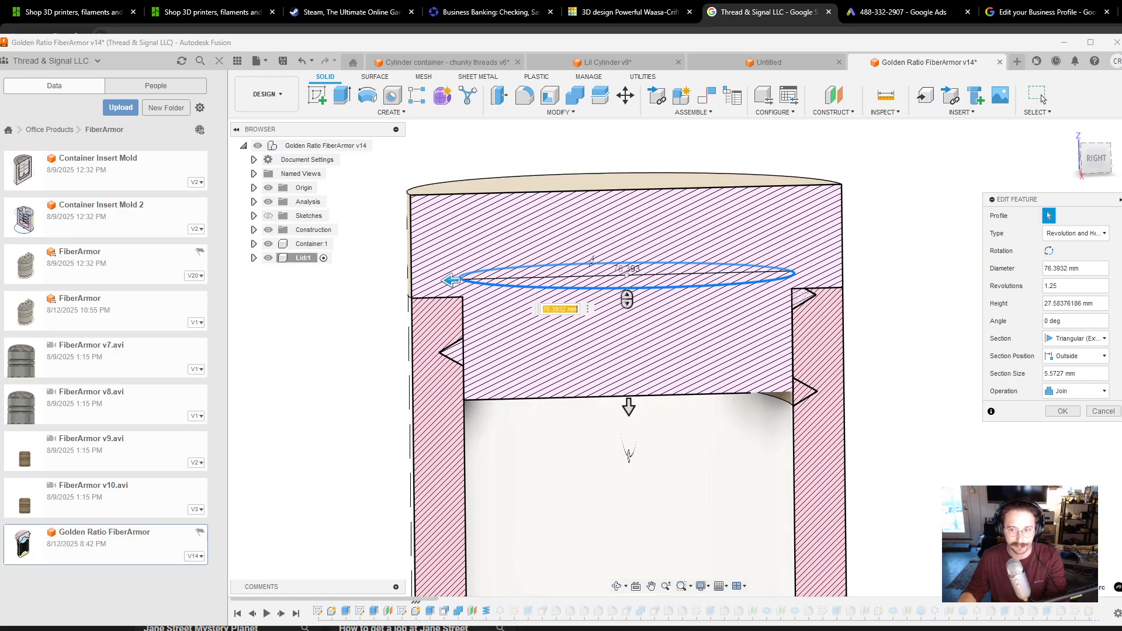
scroll(916, 330, "up", 2)
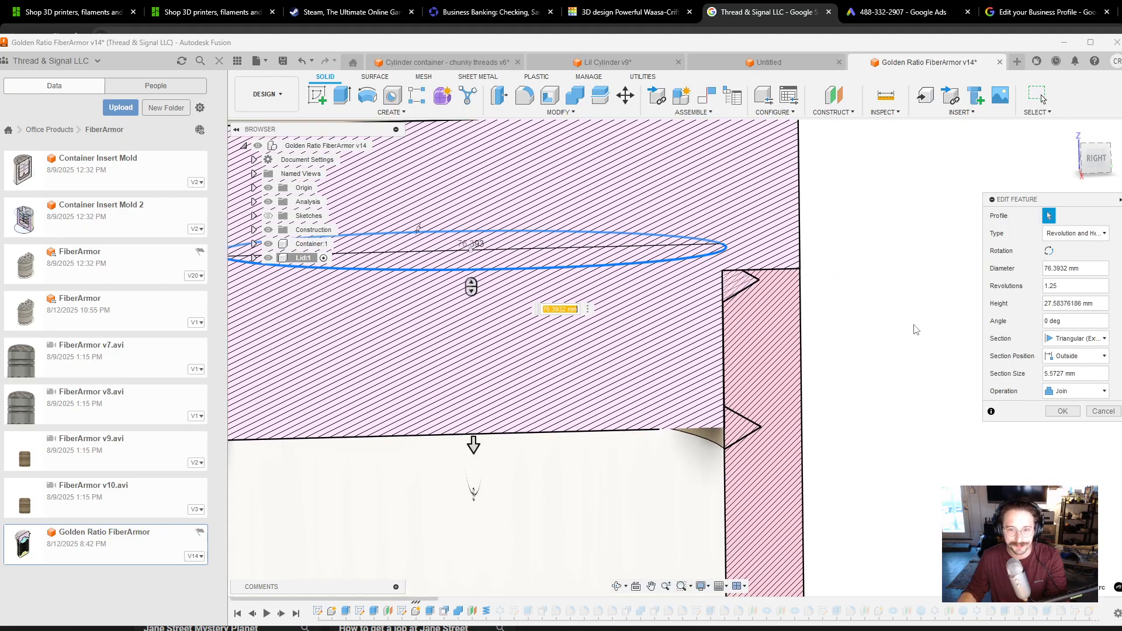
scroll(843, 314, "down", 2)
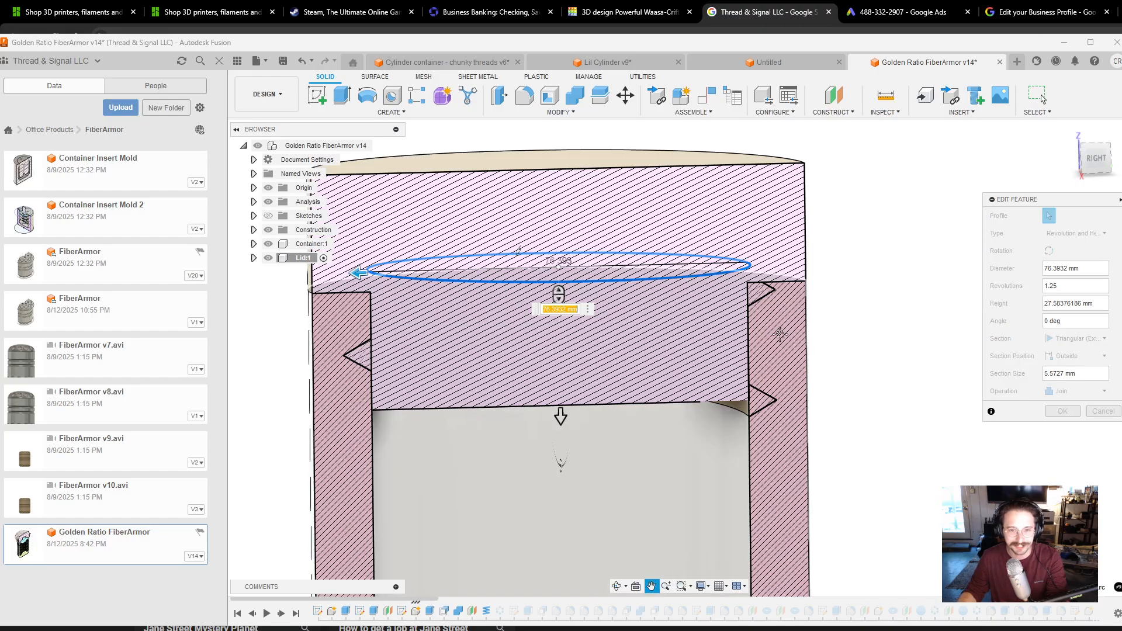
scroll(836, 310, "up", 2)
scroll(836, 309, "up", 3)
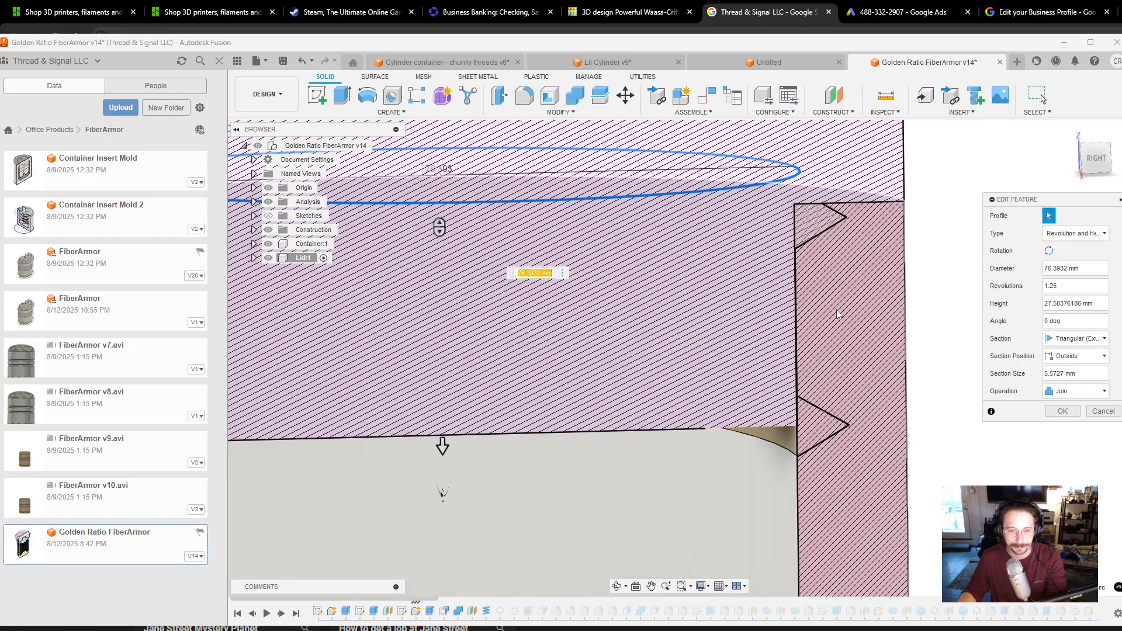
scroll(837, 310, "down", 4)
middle_click_drag(837, 309, 872, 302)
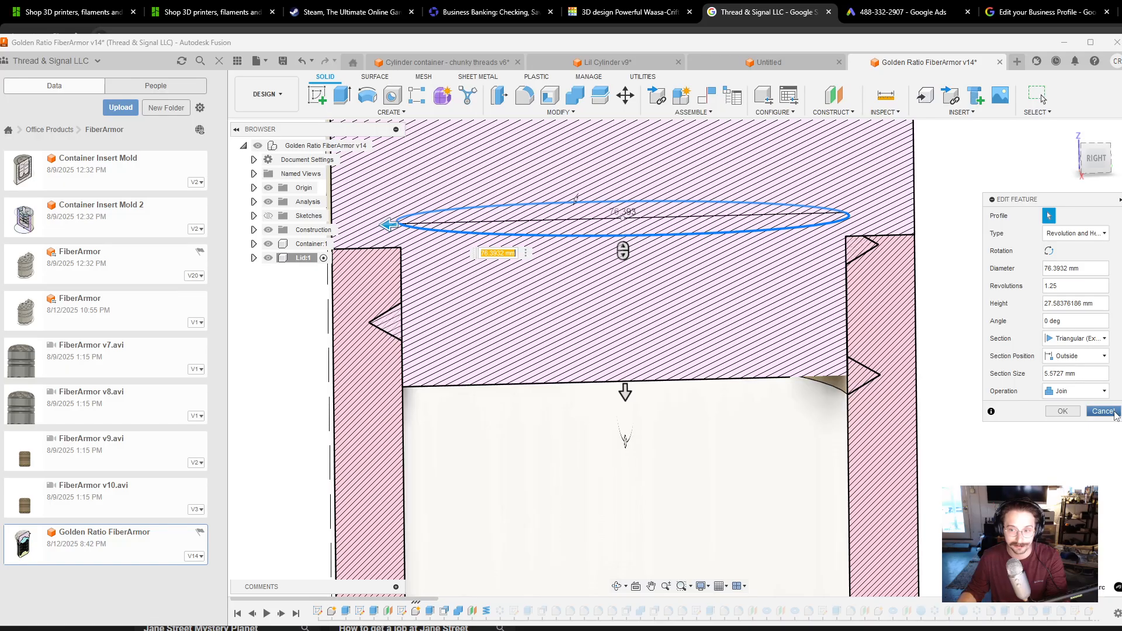
left_click(1114, 412)
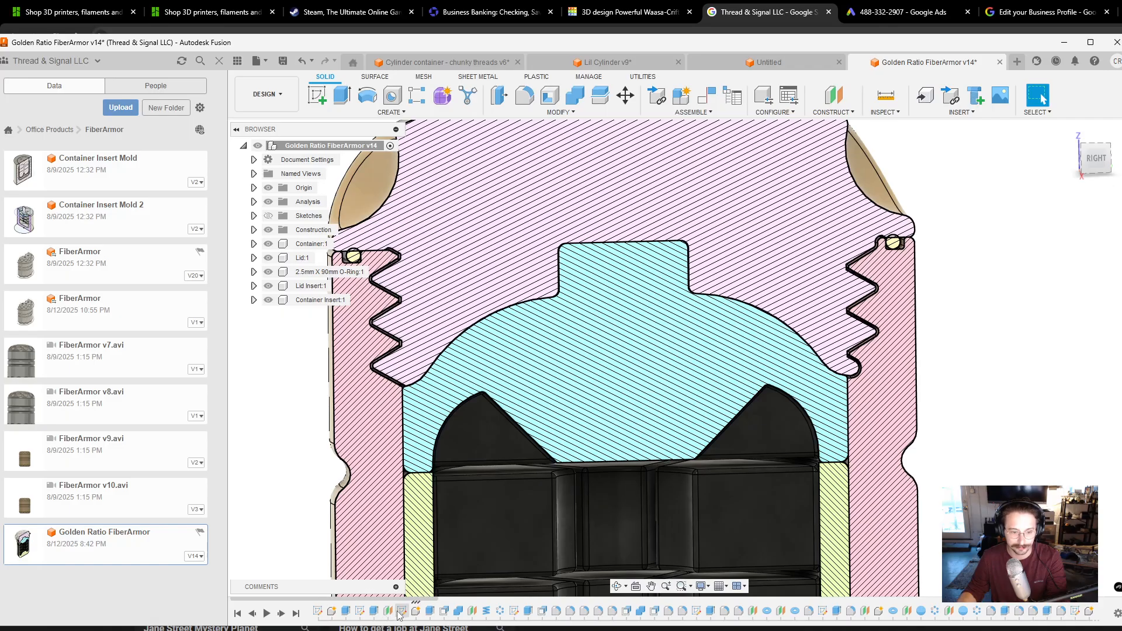
Select the lid thread's pattern feature and its coil feature in the design history to review how the thread is built.
right_click(497, 612)
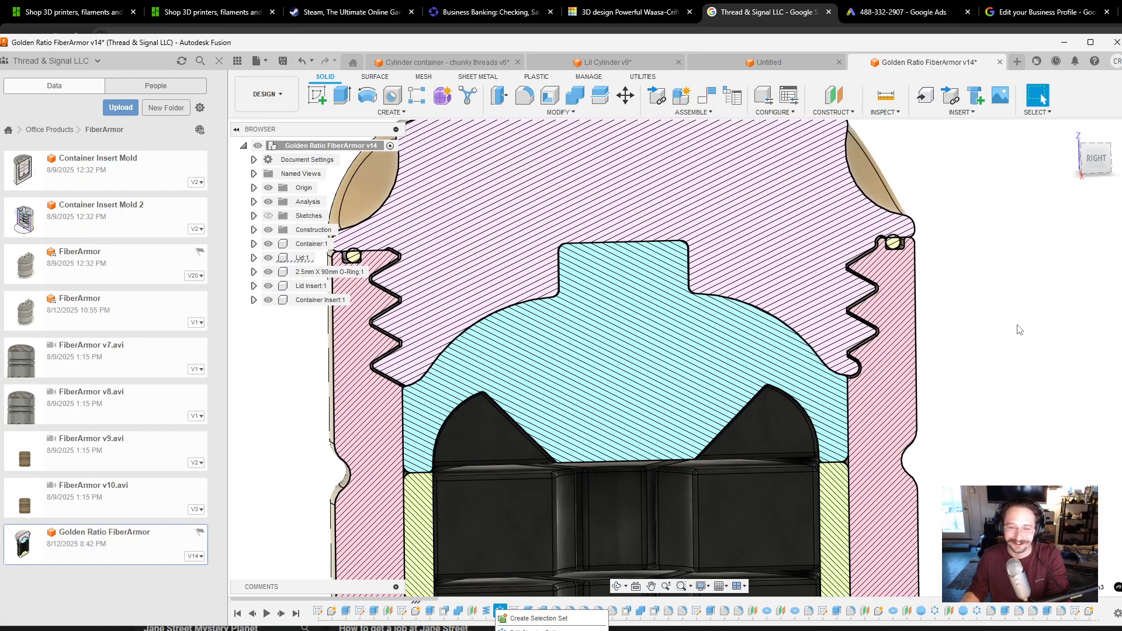
left_click(987, 257)
mouse_move(999, 301)
middle_mouse_down()
mouse_move(1035, 300)
mouse_move(1094, 363)
middle_mouse_up()
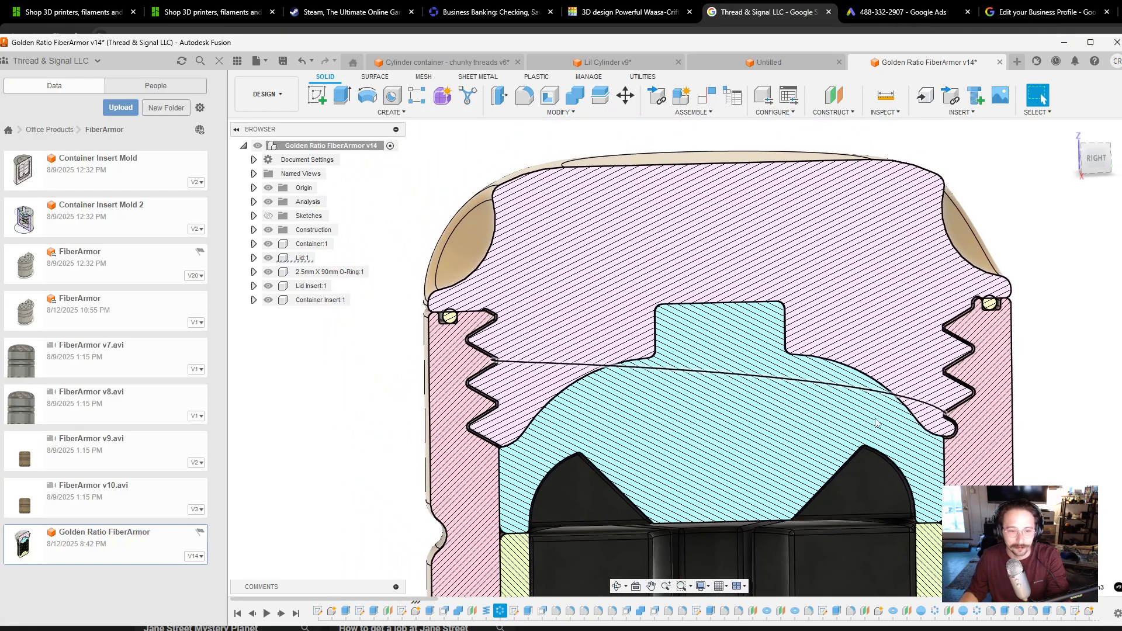
left_click(486, 611)
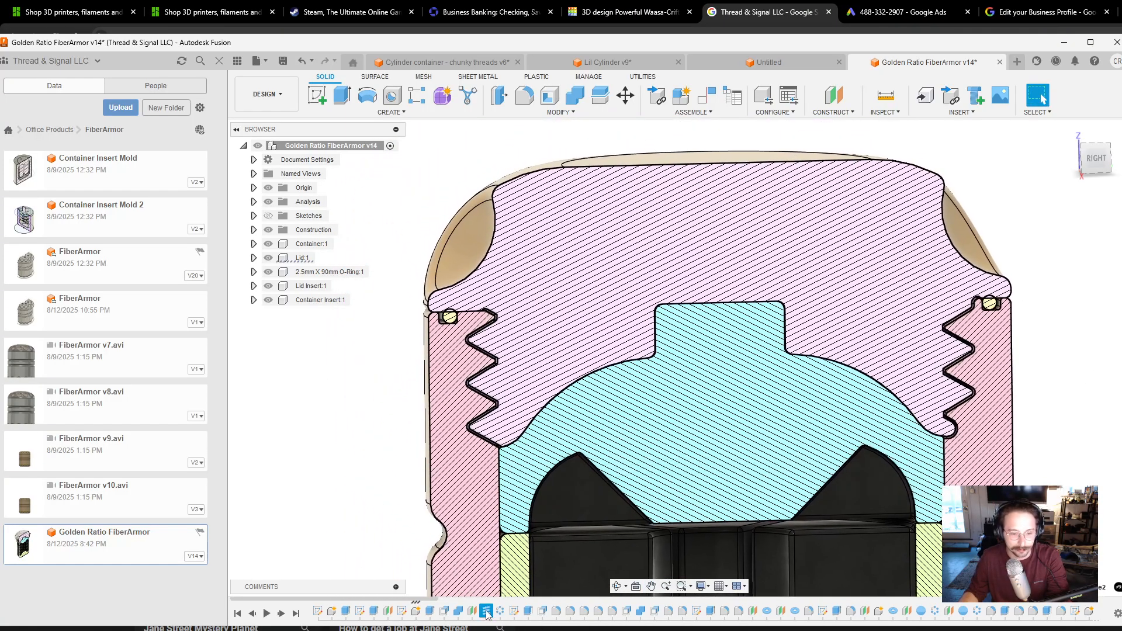
Hide the Container component and examine the lid's external threads from the front.
left_click(269, 244)
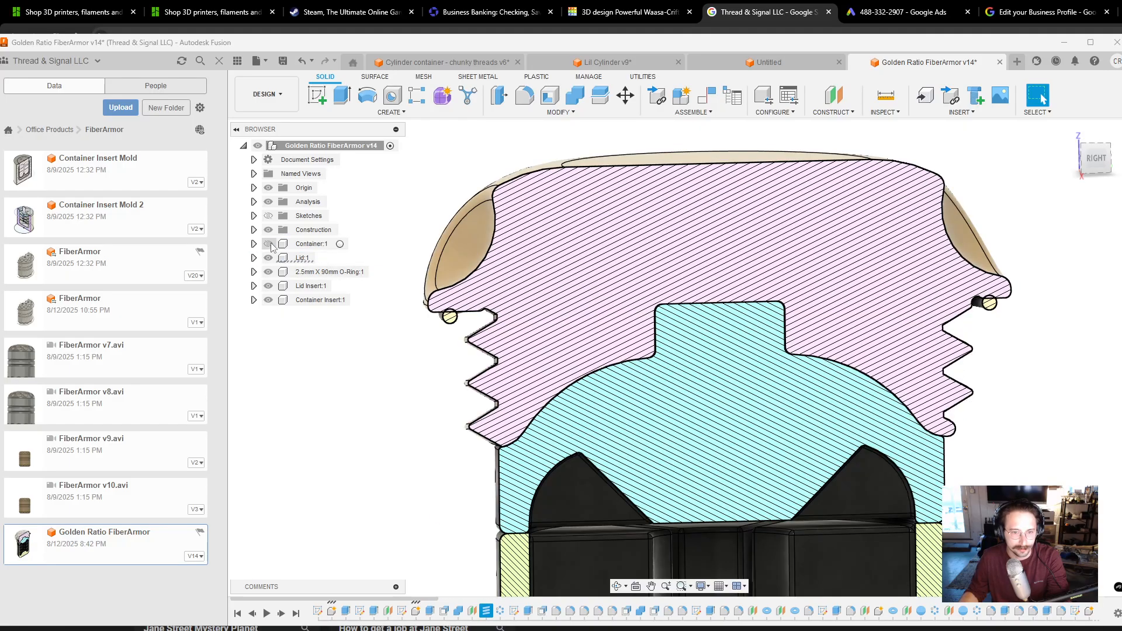
middle_click_drag(317, 355, 990, 319, "shift")
scroll(965, 357, "up", 4)
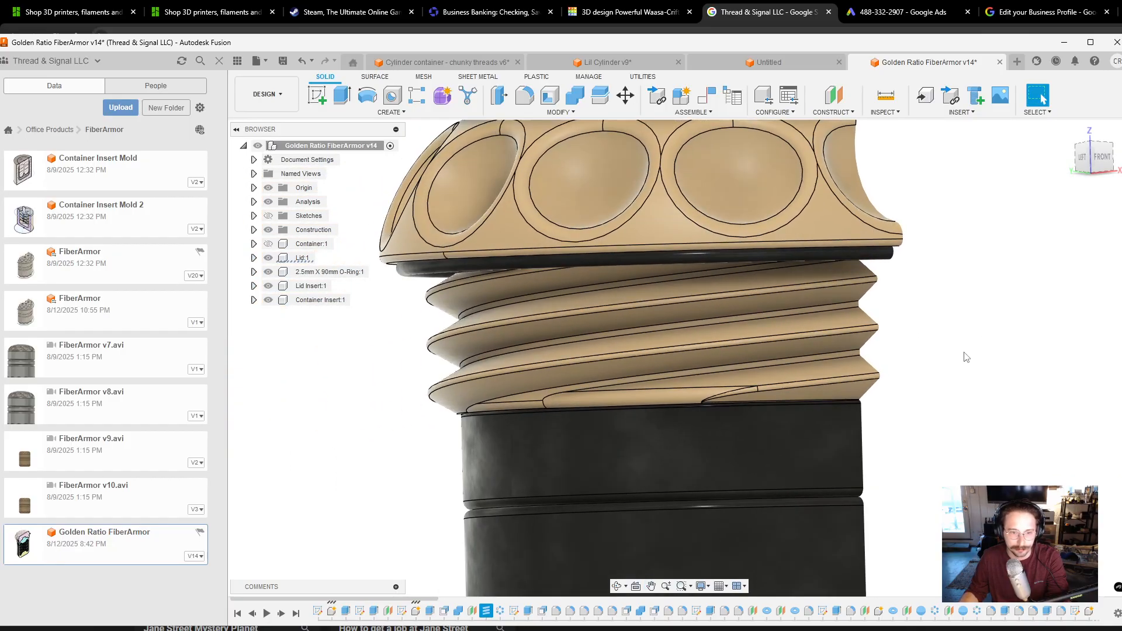
mouse_move(965, 358)
middle_mouse_down("shift")
mouse_move(988, 345)
mouse_move(967, 326)
mouse_move(957, 351)
mouse_move(968, 351)
middle_mouse_up("shift")
scroll(968, 351, "down", 2)
key("Escape")
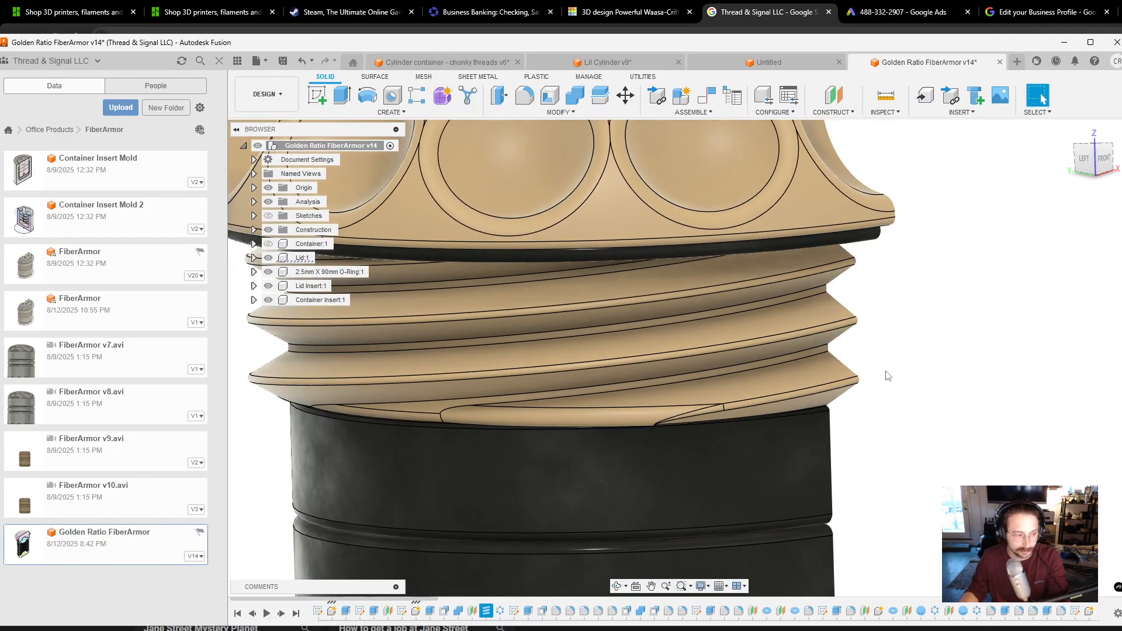
Show the Container component and examine how its threads and O-ring groove fit the lid on the cut face.
scroll(884, 376, "down", 5)
left_click(268, 244)
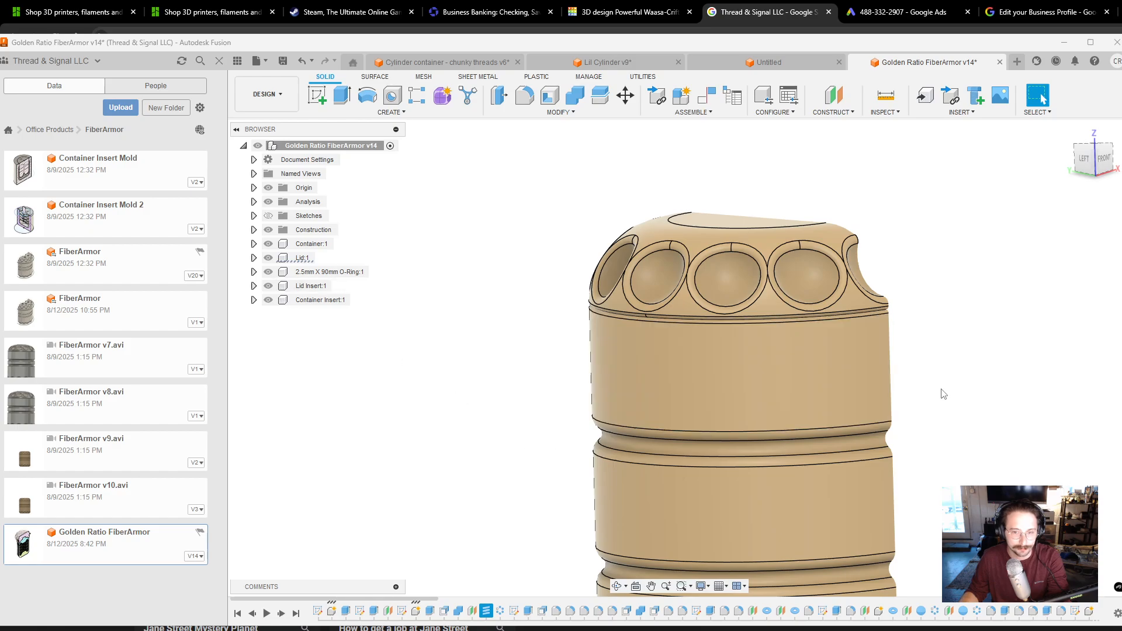
mouse_move(942, 394)
middle_mouse_down("shift")
mouse_move(802, 373)
mouse_move(759, 388)
mouse_move(780, 383)
middle_mouse_up("shift")
scroll(891, 321, "up", 5)
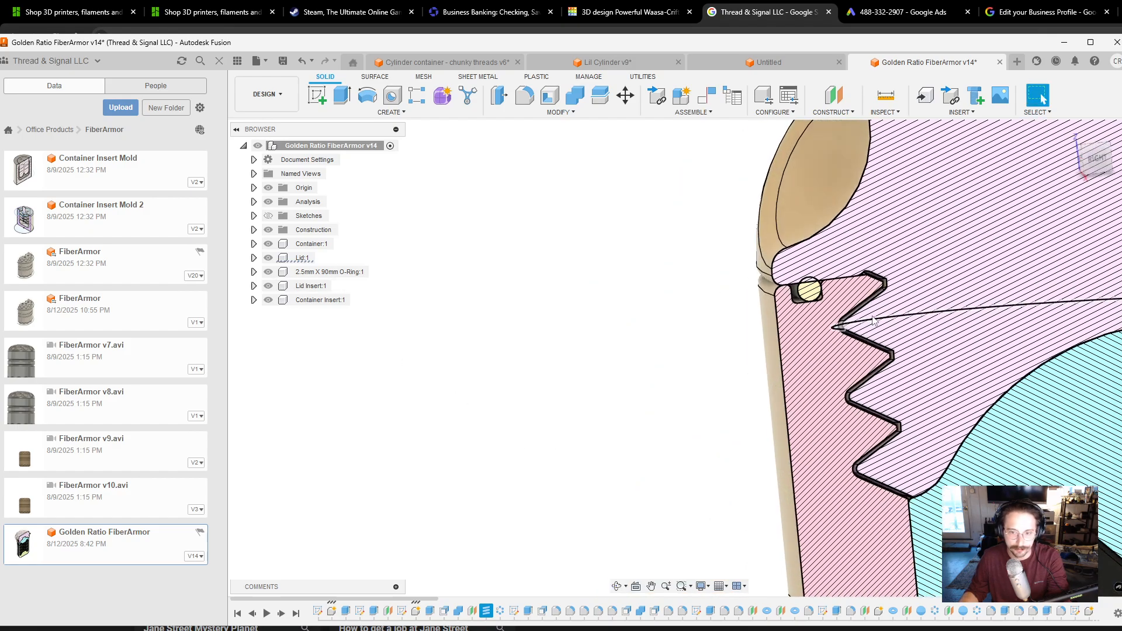
scroll(874, 319, "down", 3)
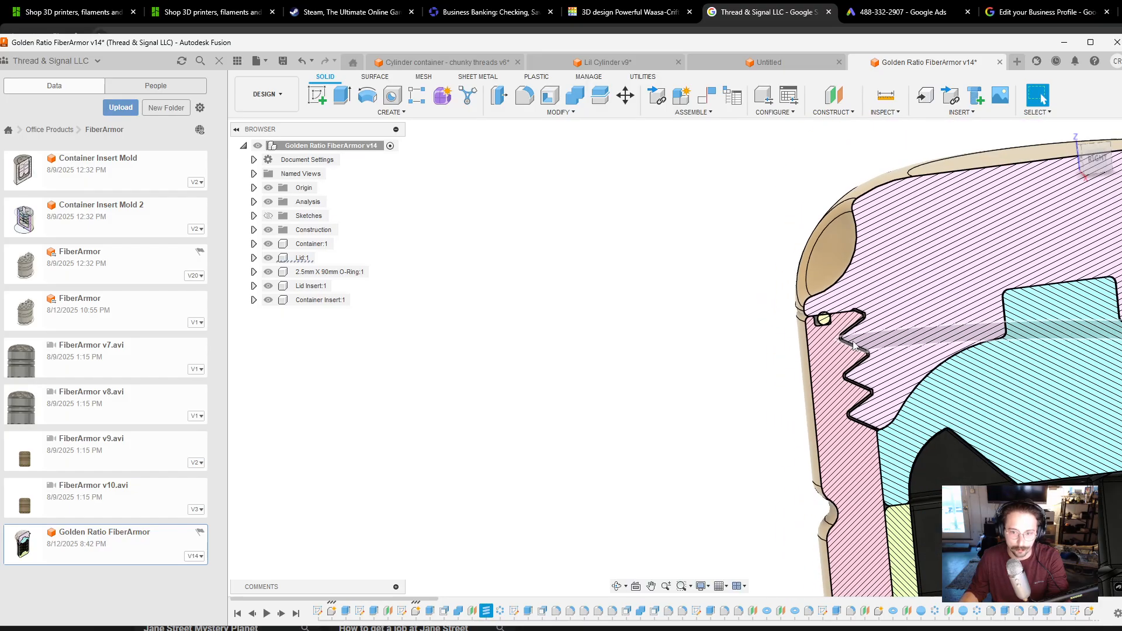
middle_click_drag(854, 345, 602, 288)
middle_click_drag(657, 323, 694, 345)
scroll(662, 284, "up", 4)
middle_click_drag(662, 285, 710, 352)
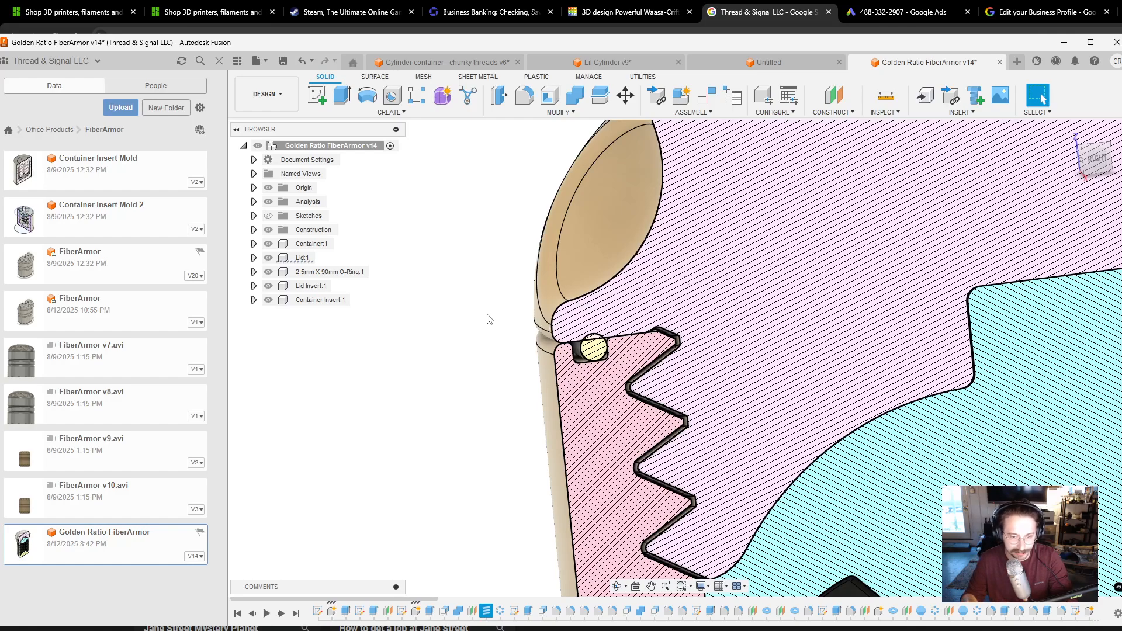
scroll(626, 229, "up", 2)
scroll(619, 223, "down", 4)
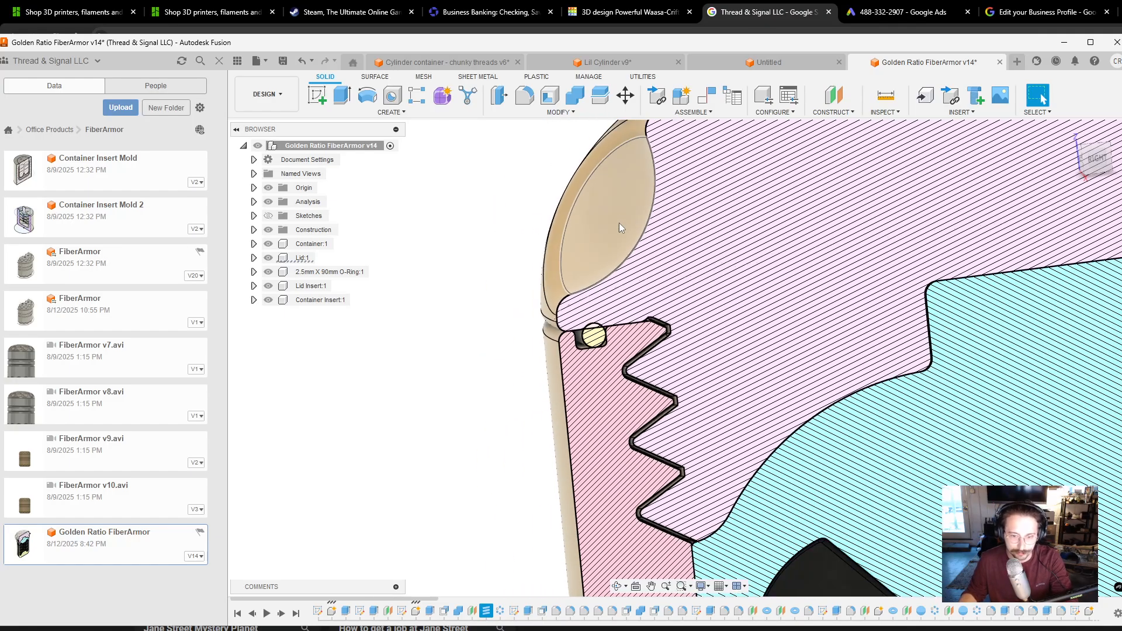
scroll(621, 215, "down", 2)
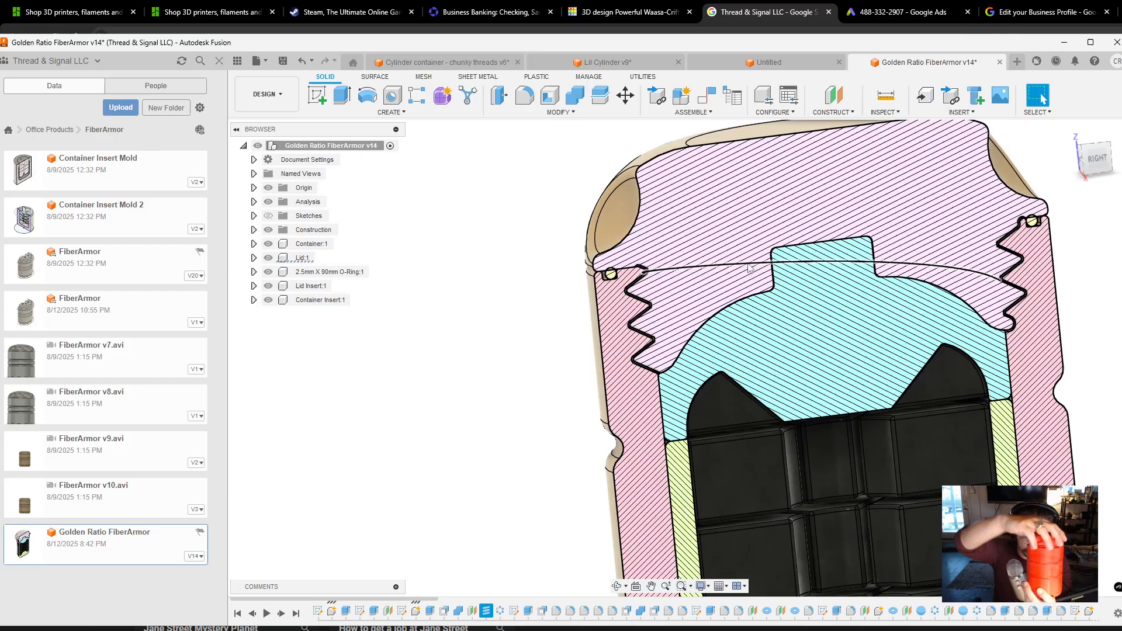
Close the Golden Ratio FiberArmor design without saving and open Stress Ball from the Office Products (Non Cable) folder.
left_click(999, 62)
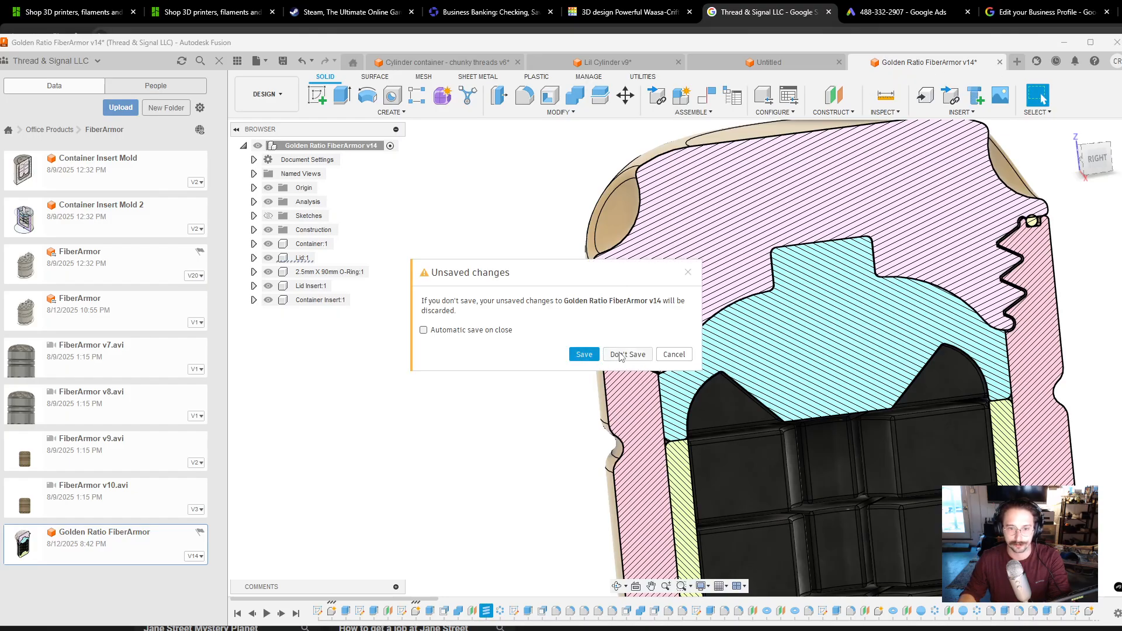
left_click(646, 355)
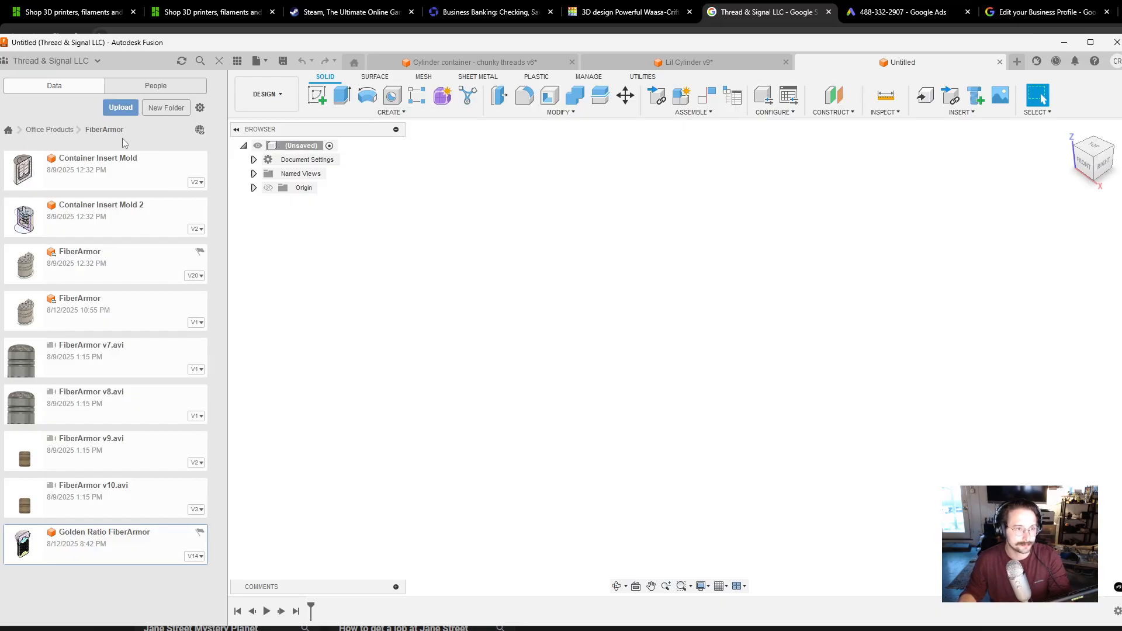
left_click(9, 129)
left_click(80, 179)
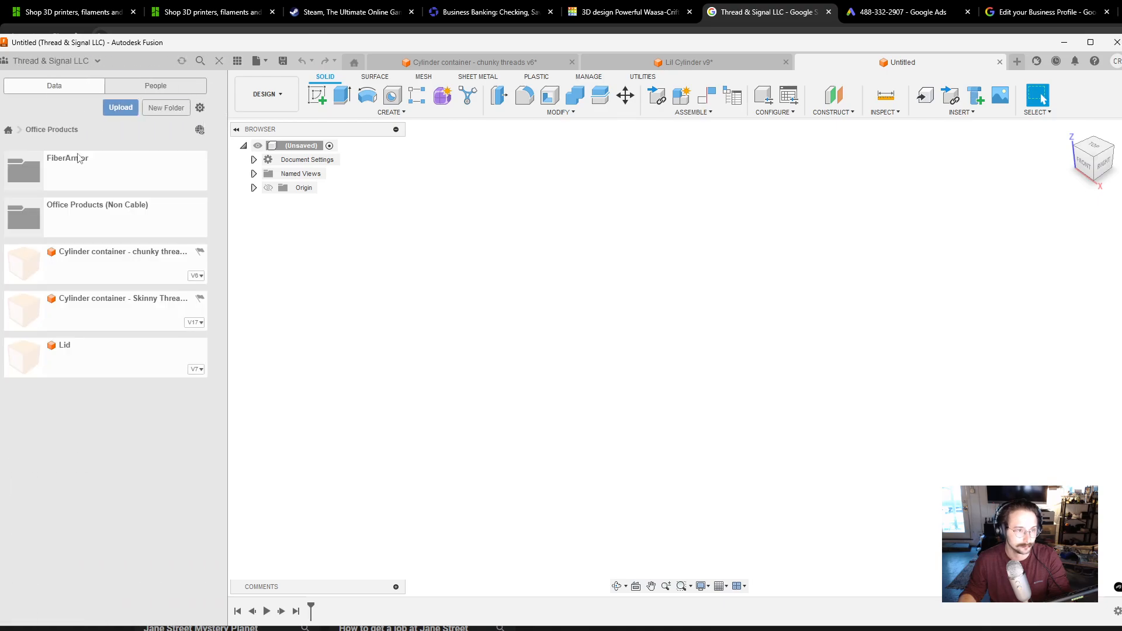
left_click(98, 208)
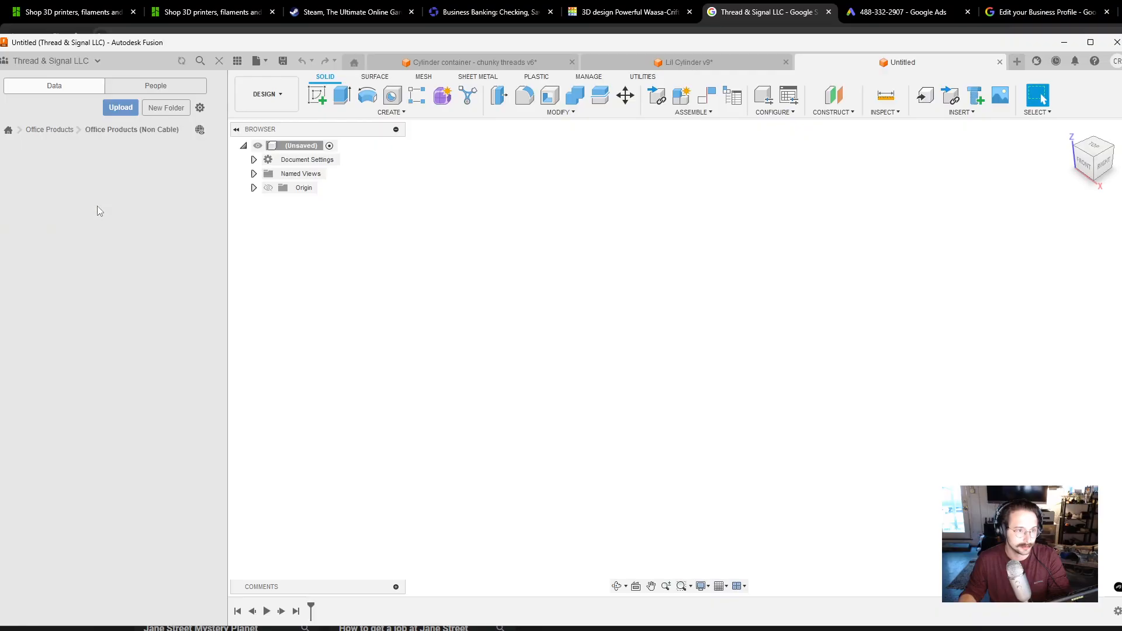
left_click(86, 261)
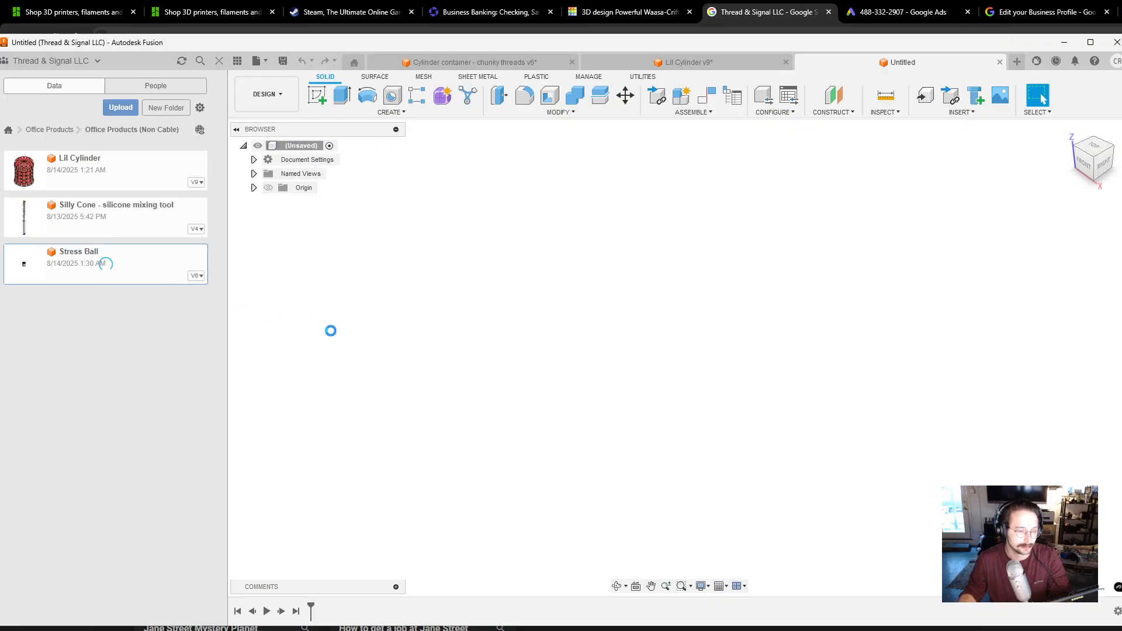
Show the Stress Ball component and hide the Right Mold Half body of the Mold Housing.
scroll(682, 376, "up", 6)
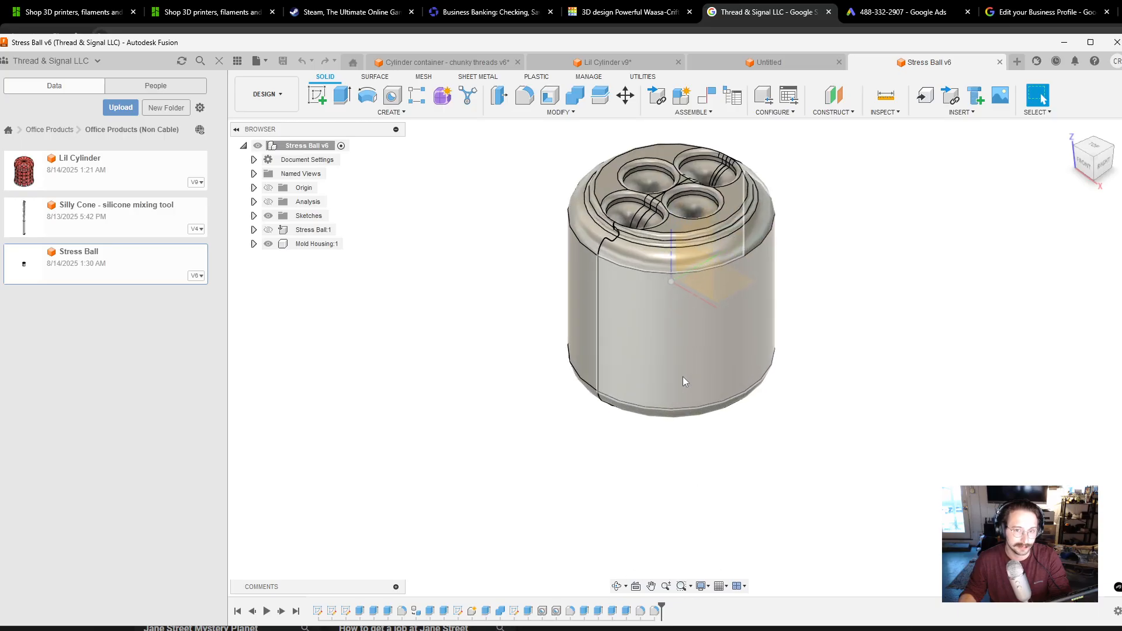
scroll(693, 461, "down", 2)
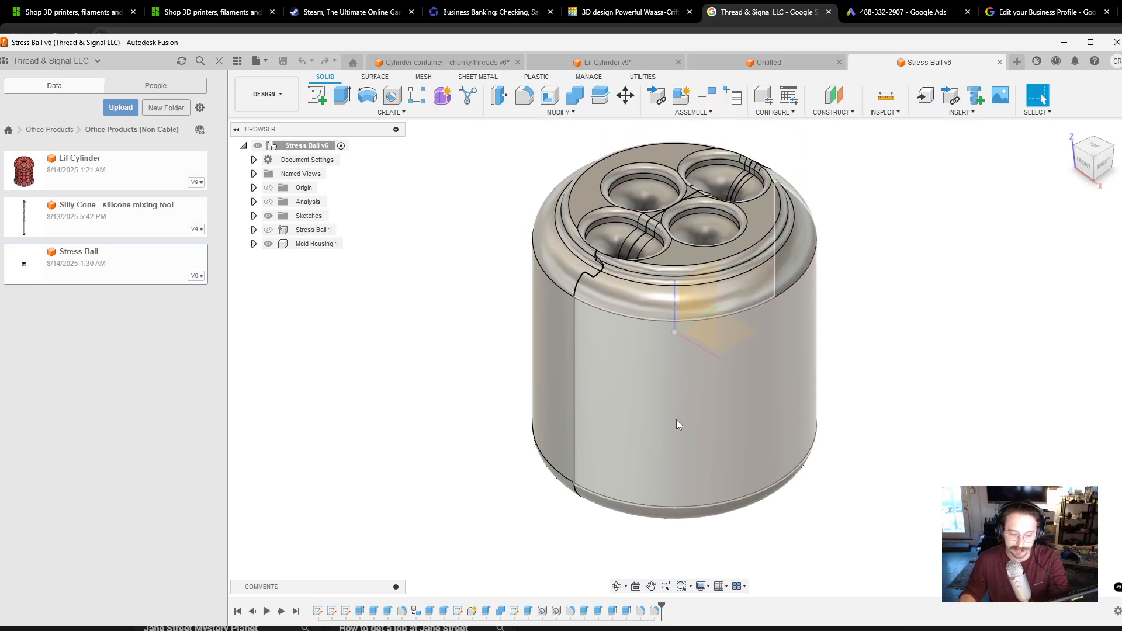
middle_click_drag(675, 420, 643, 392, "shift")
left_click(269, 230)
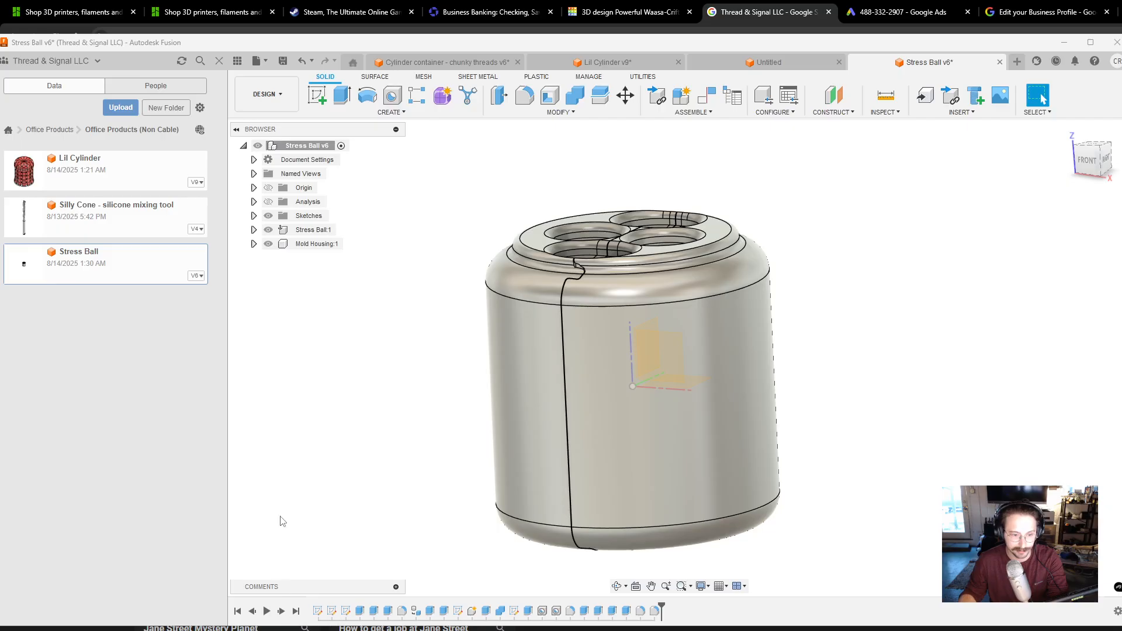
left_click(254, 244)
left_click(265, 271)
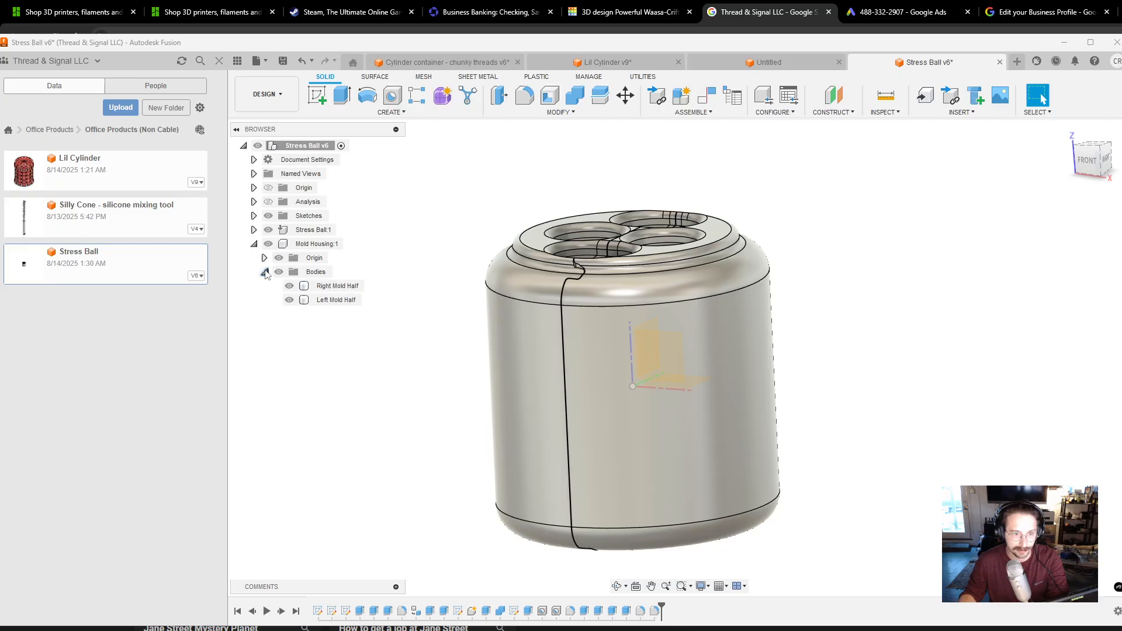
left_click(336, 287)
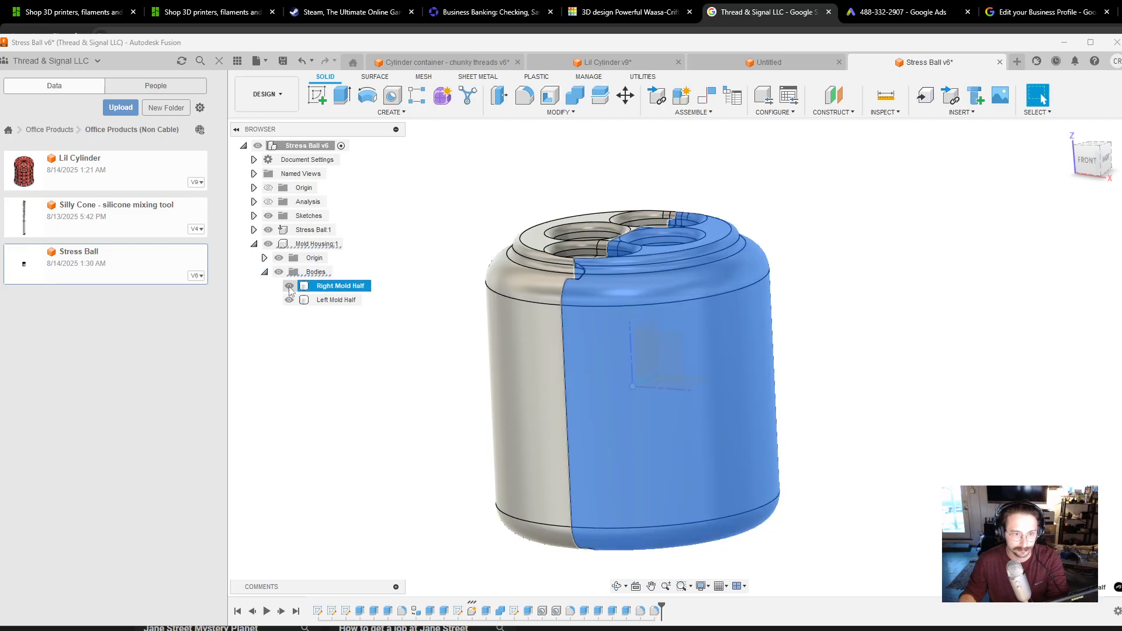
left_click(290, 286)
left_click(828, 416)
Examine the stress ball seated in the left mold half from the open side and up close.
middle_click_drag(934, 432, 955, 350, "shift")
scroll(935, 357, "up", 5)
scroll(929, 360, "down", 4)
middle_click_drag(871, 336, 1006, 374, "shift")
scroll(924, 349, "up", 3)
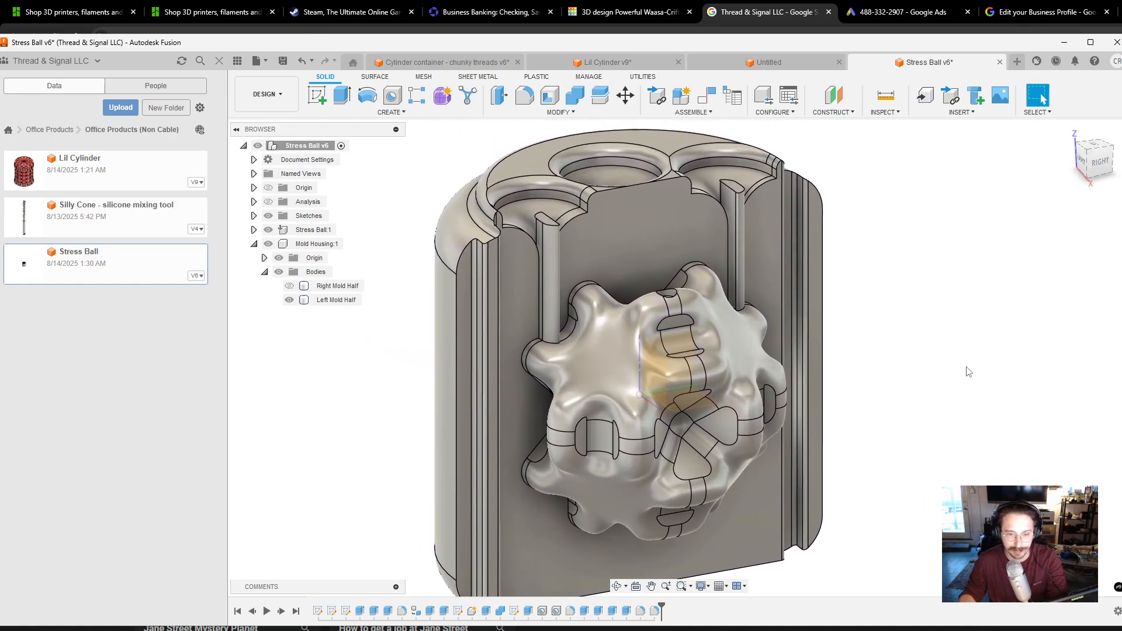
scroll(969, 371, "down", 1)
scroll(969, 371, "up", 1)
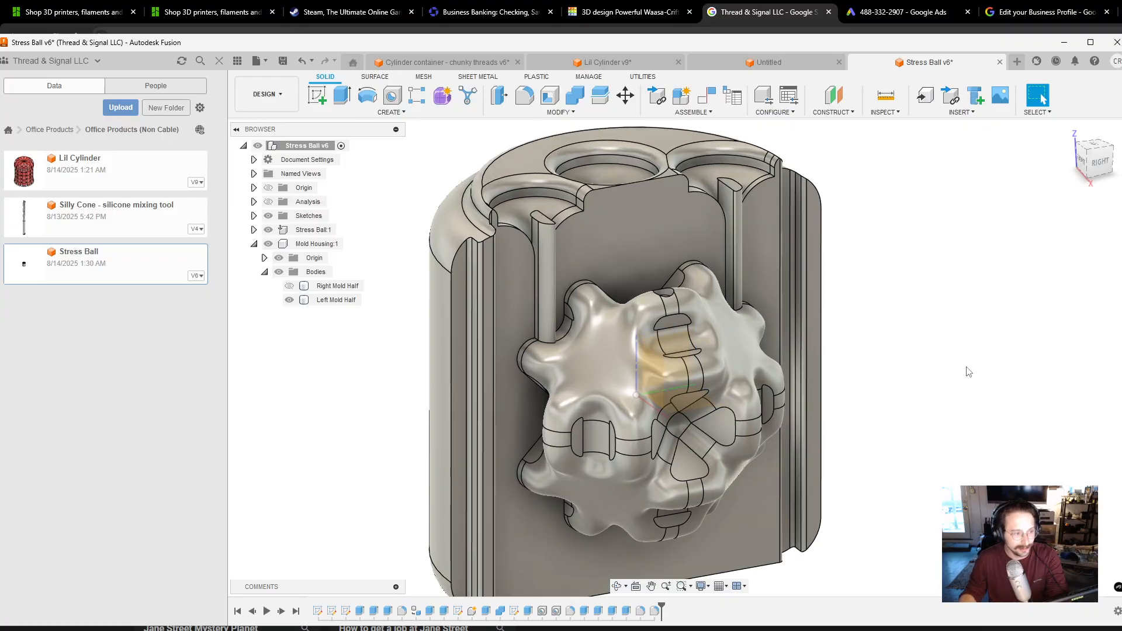
scroll(831, 373, "up", 2)
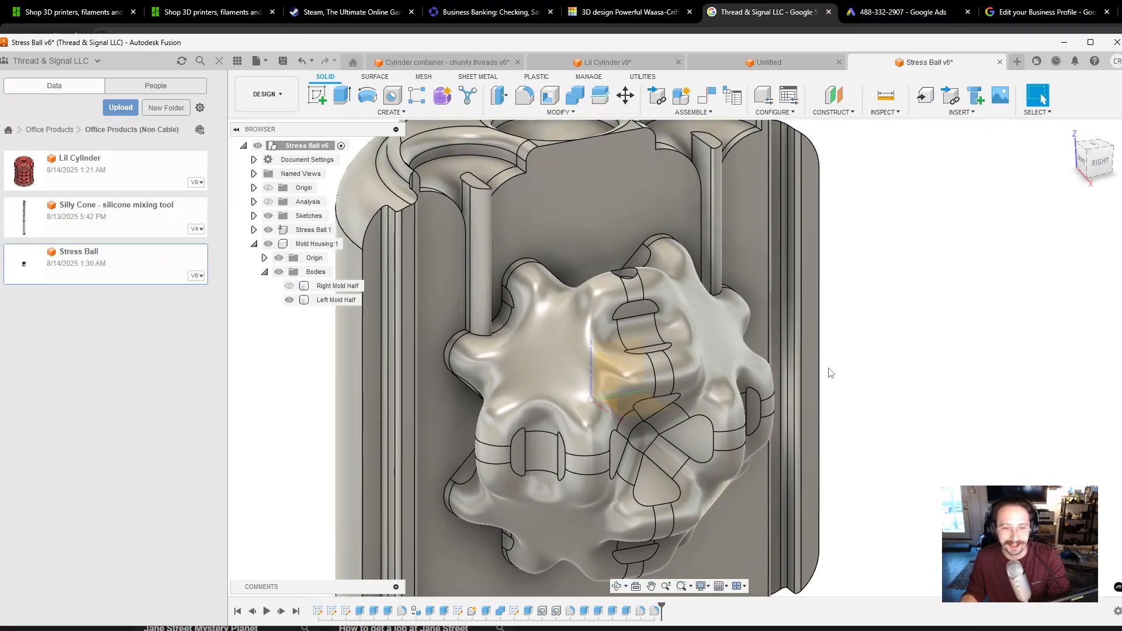
scroll(830, 372, "up", 1)
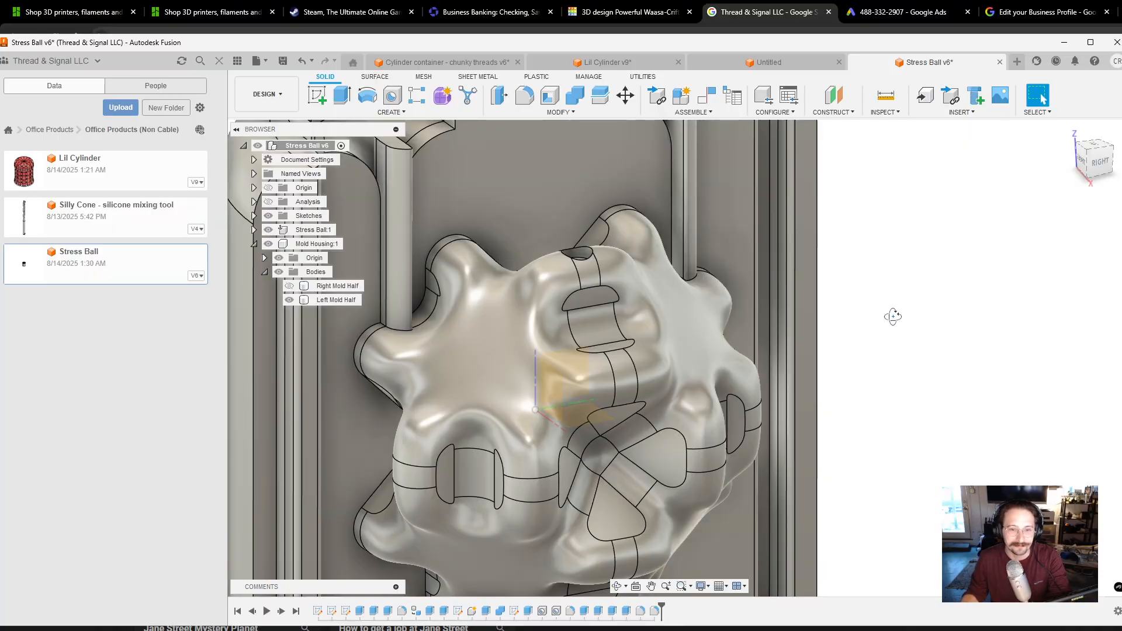
middle_click_drag(889, 318, 902, 348, "shift")
scroll(906, 355, "down", 2)
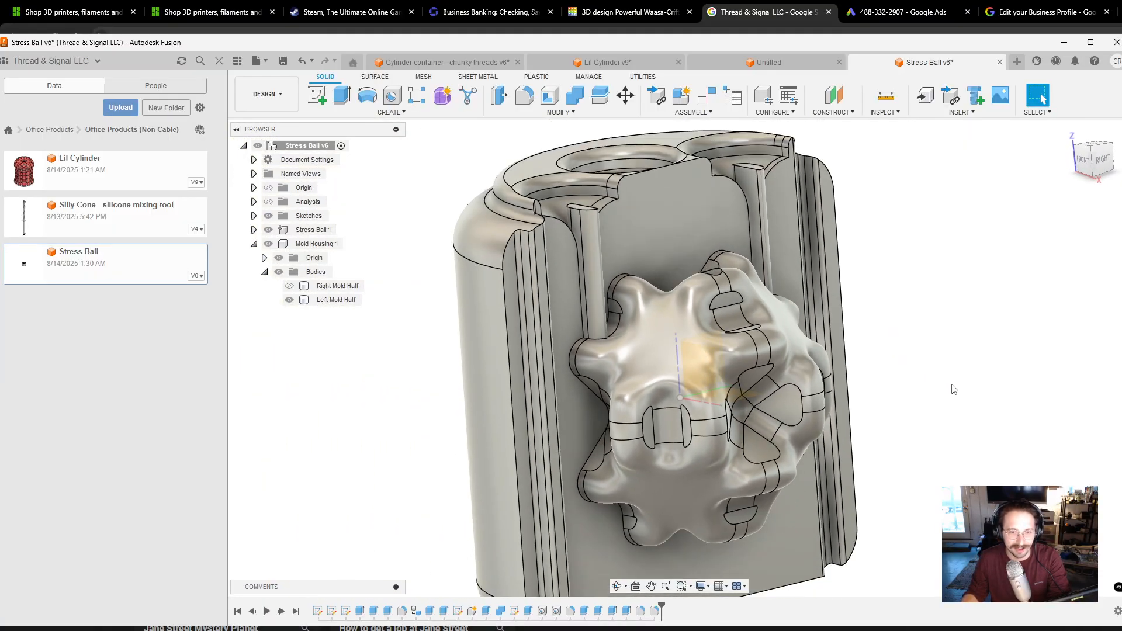
Examine the left mold half's funnels and pour channels from above, and view the open mold from the right.
middle_click_drag(954, 389, 935, 431, "shift")
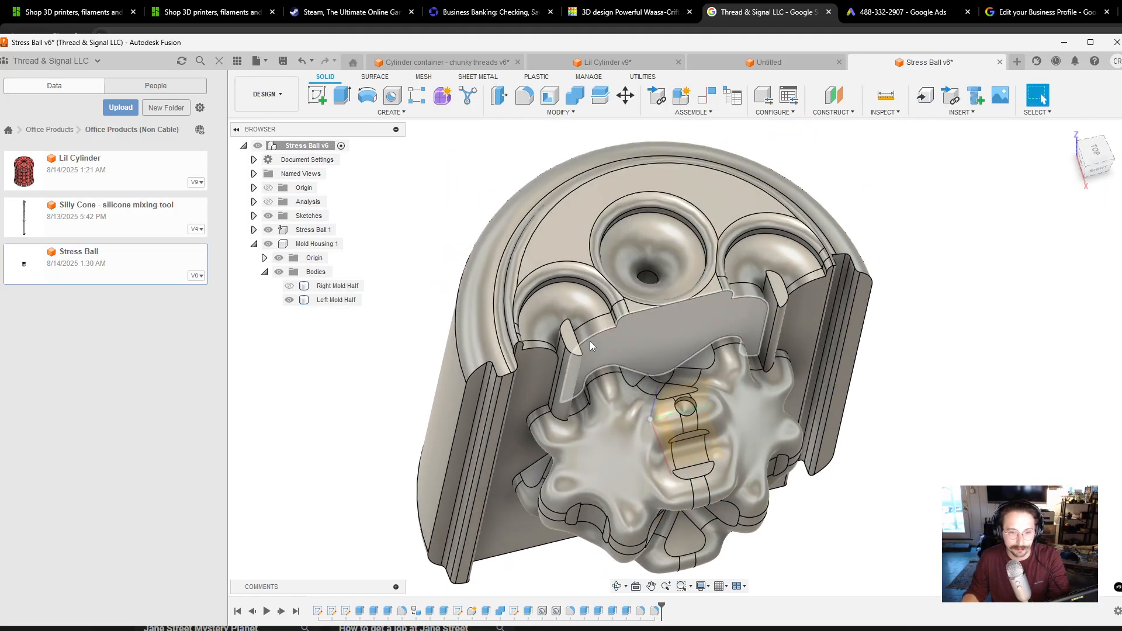
left_click(784, 304)
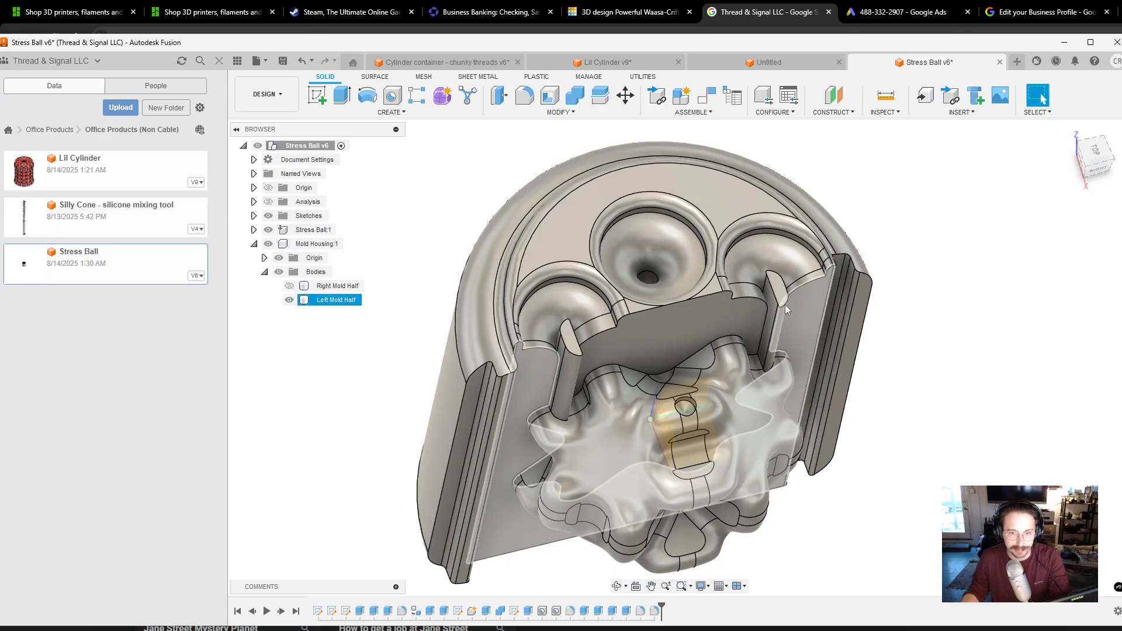
left_click(939, 422)
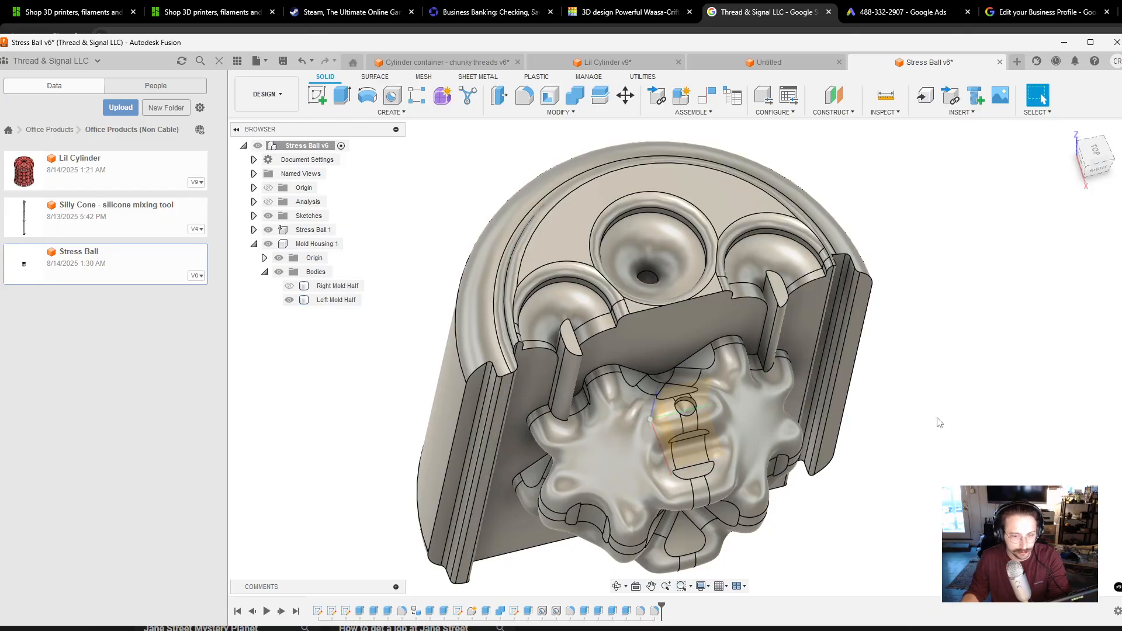
middle_click_drag(977, 370, 972, 424, "shift")
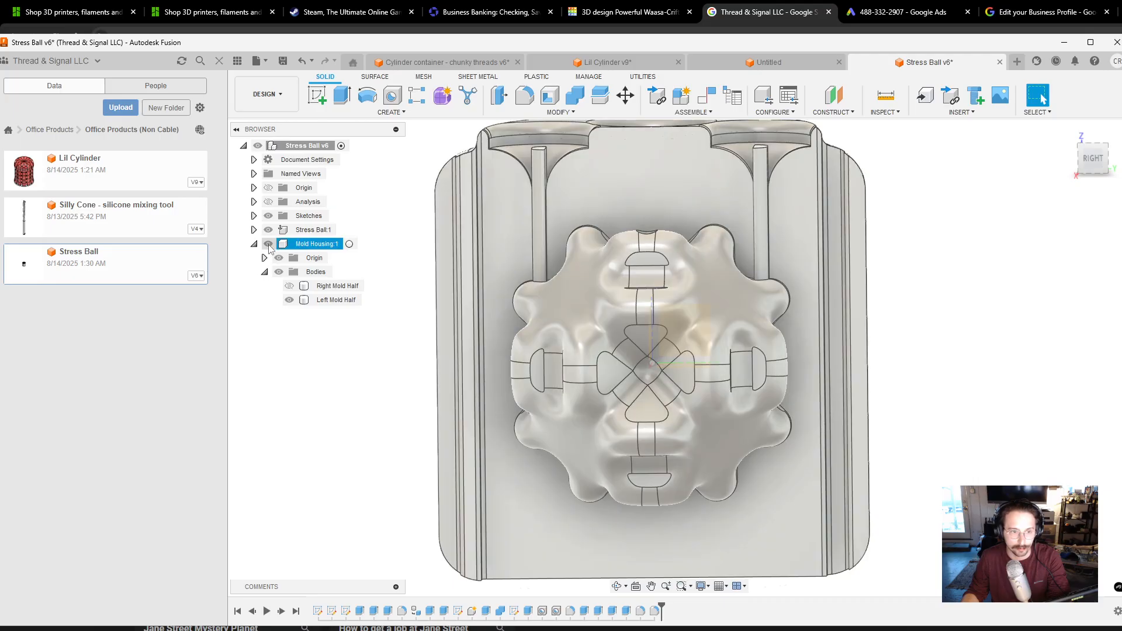
Hide the Mold Housing to view the ball alone, select the combine feature in the design history, and show the housing again.
left_click(269, 244)
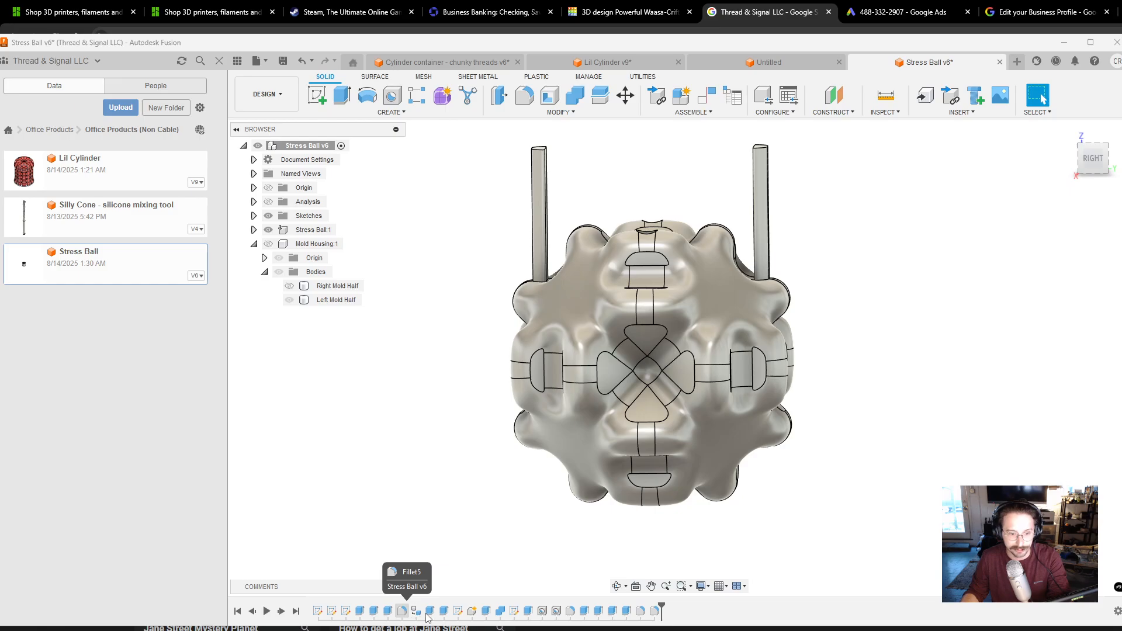
left_click(501, 611)
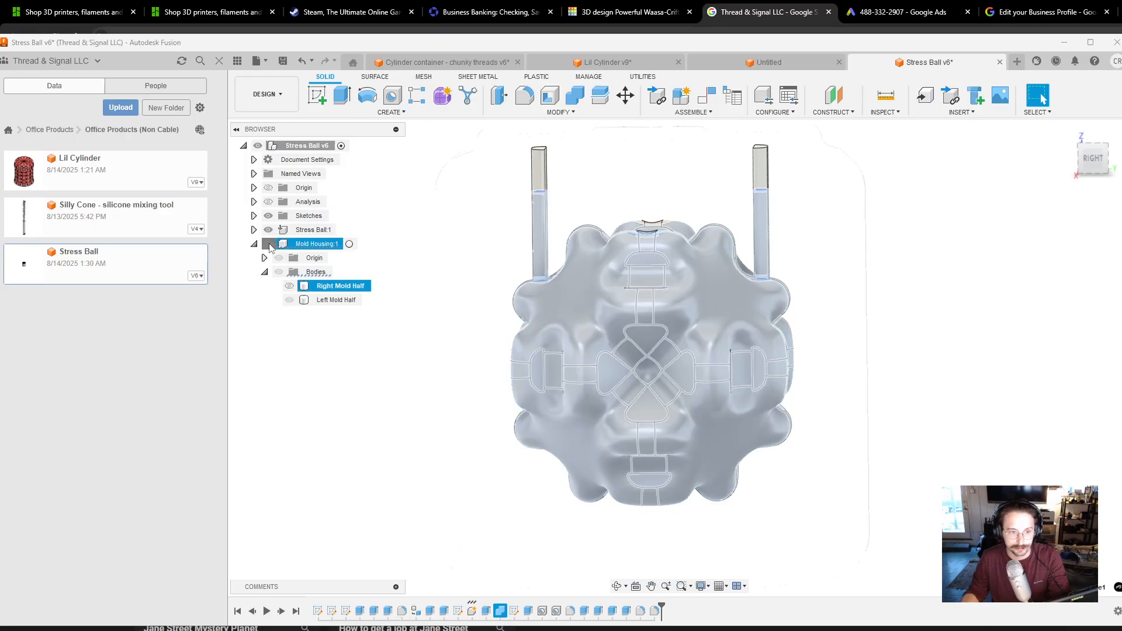
left_click(269, 244)
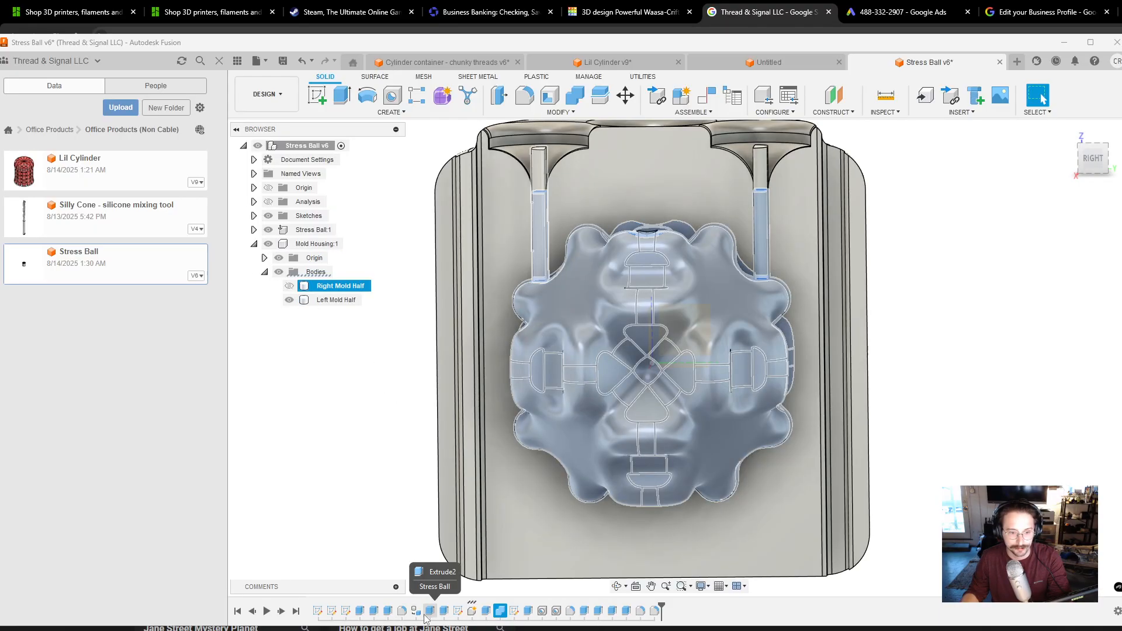
Roll the design history back to just before Extrude2, the pour channel extrusion on the Stress Ball.
left_click(426, 615)
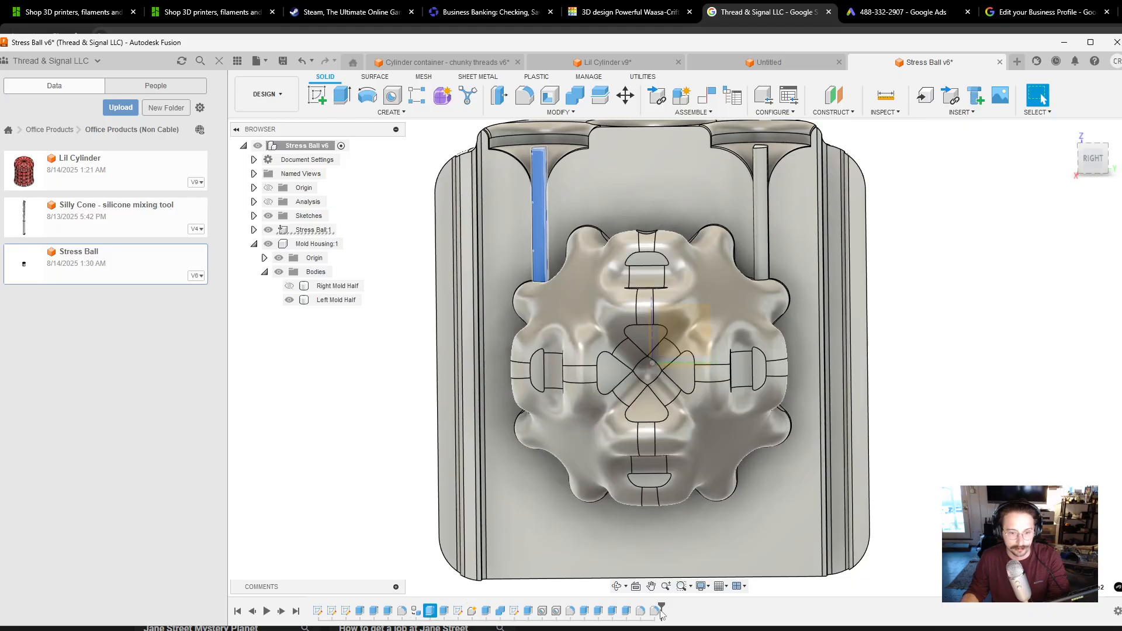
left_click_drag(661, 611, 424, 612)
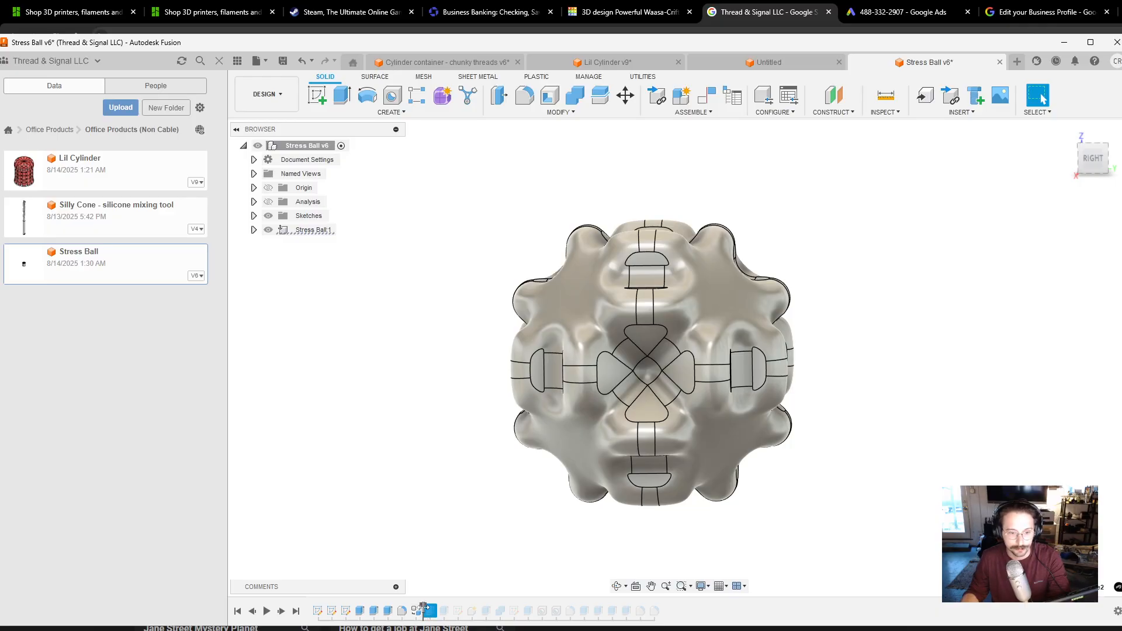
left_click_drag(423, 607, 423, 608)
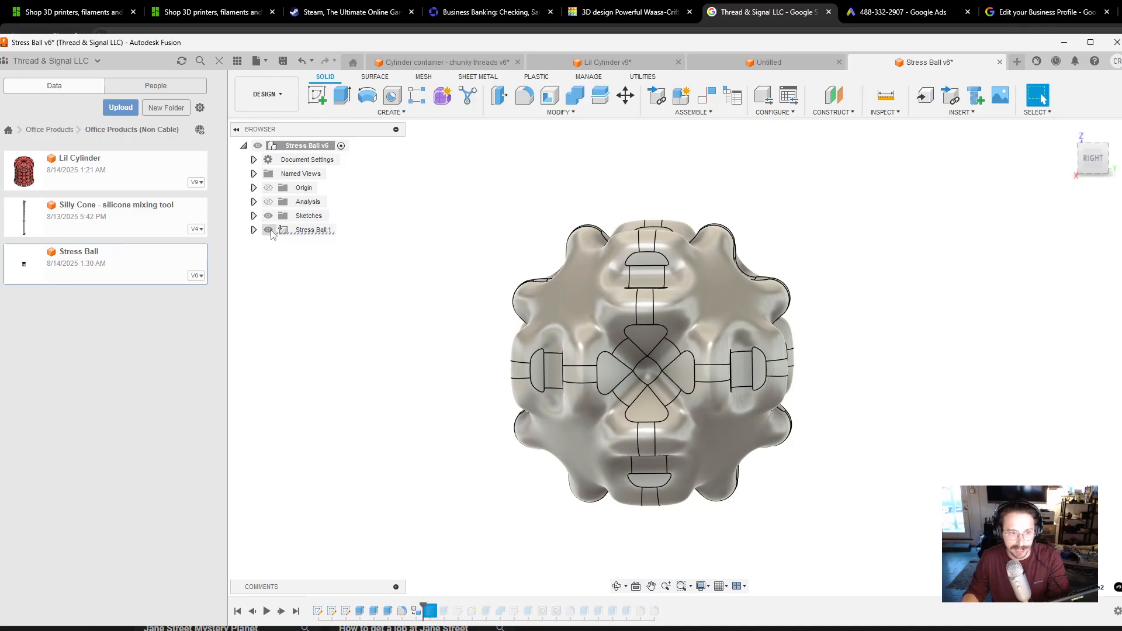
Show Sketch3 to view the ball's construction sketches, and hide the entire Sketches folder.
left_click(254, 216)
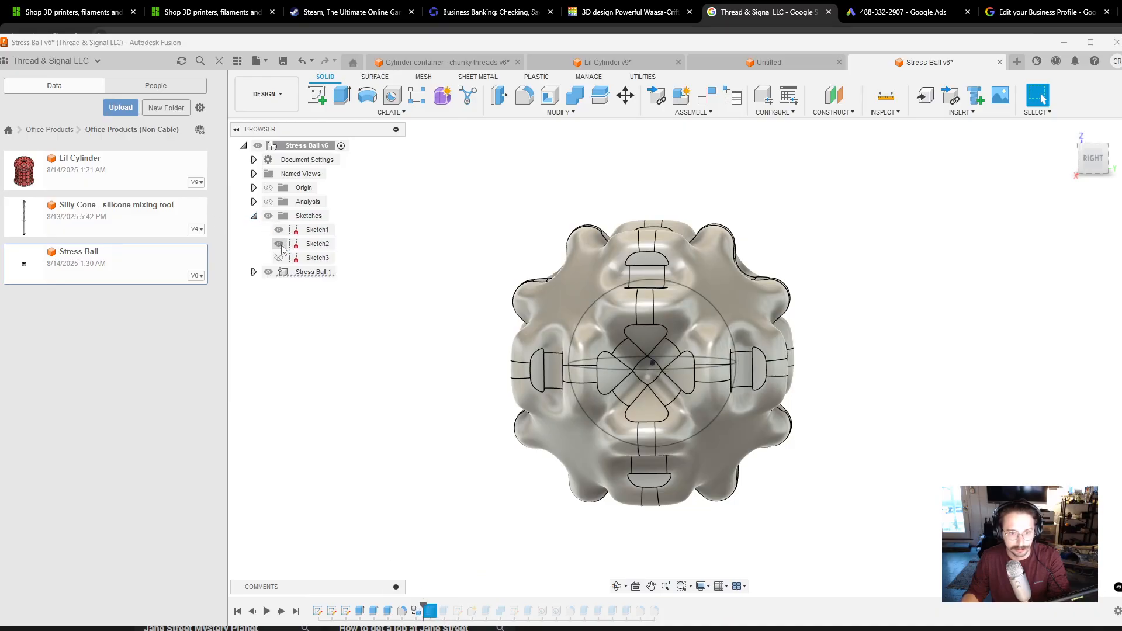
left_click(284, 258)
middle_click_drag(478, 373, 483, 401, "shift")
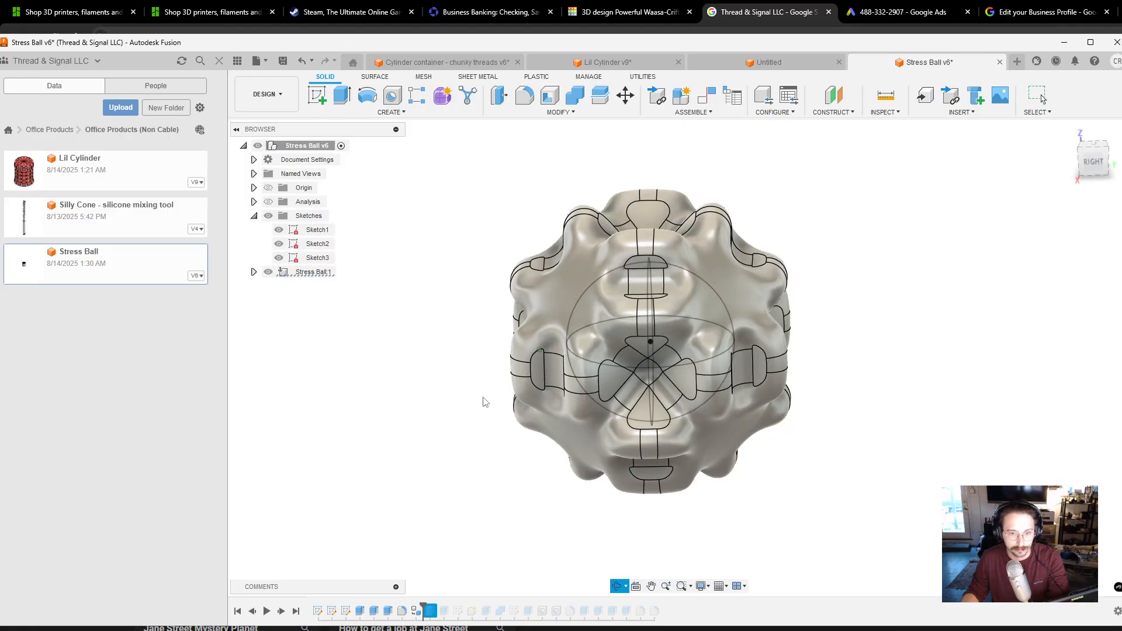
left_click(268, 216)
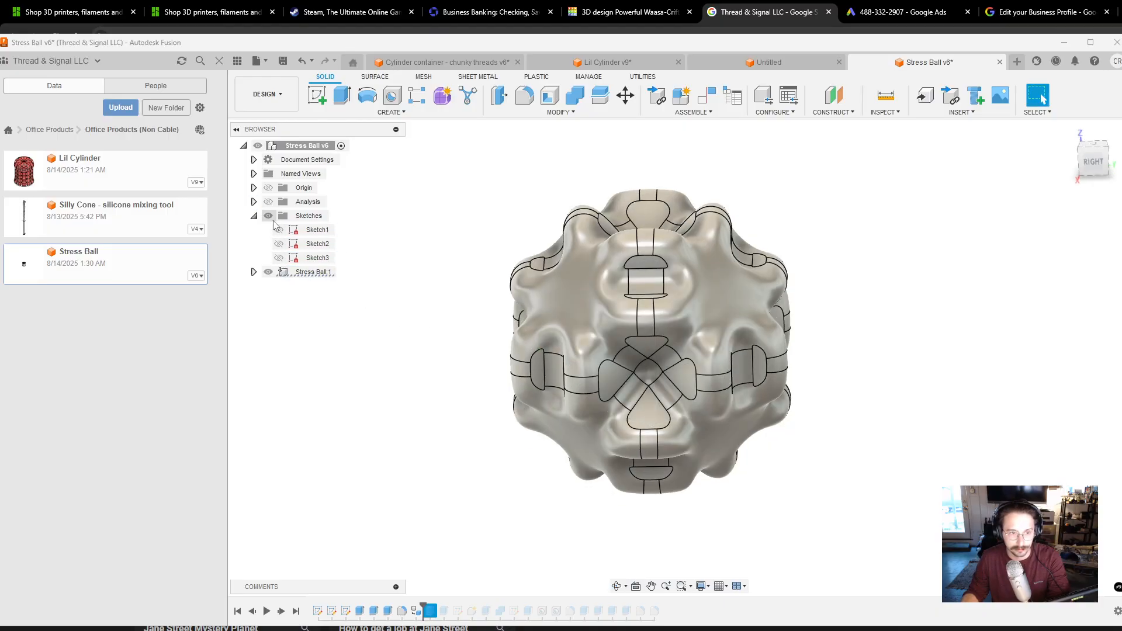
middle_click_drag(400, 319, 401, 313, "shift")
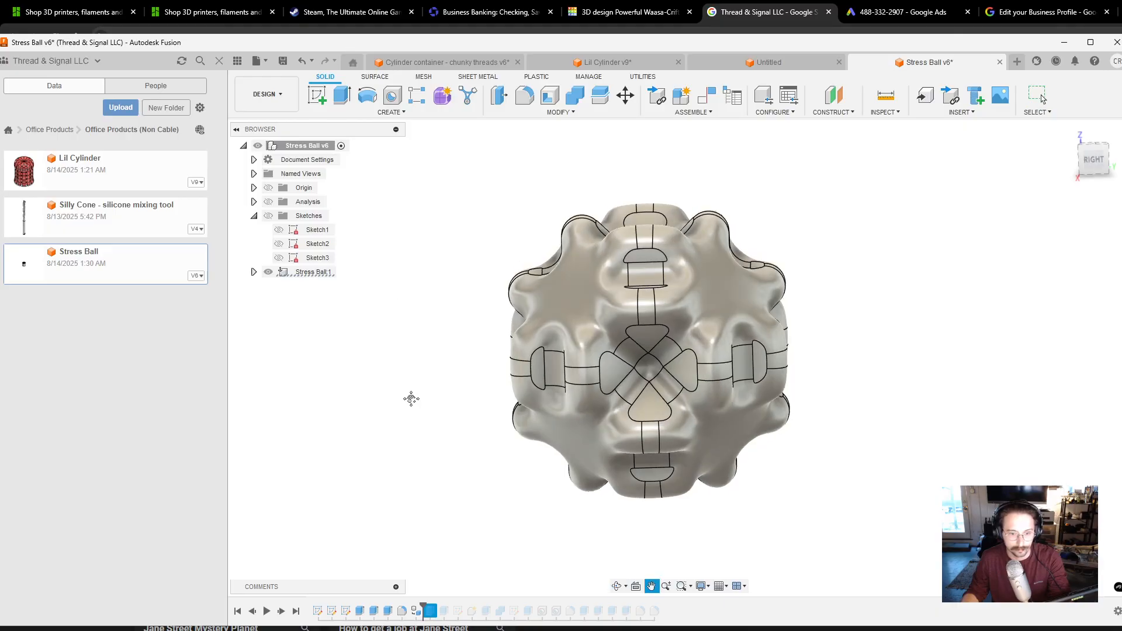
Roll the design history forward to just after Sketch4, turn on Sketch4's visibility, and view the ball's two pour channels.
middle_click_drag(411, 398, 397, 342)
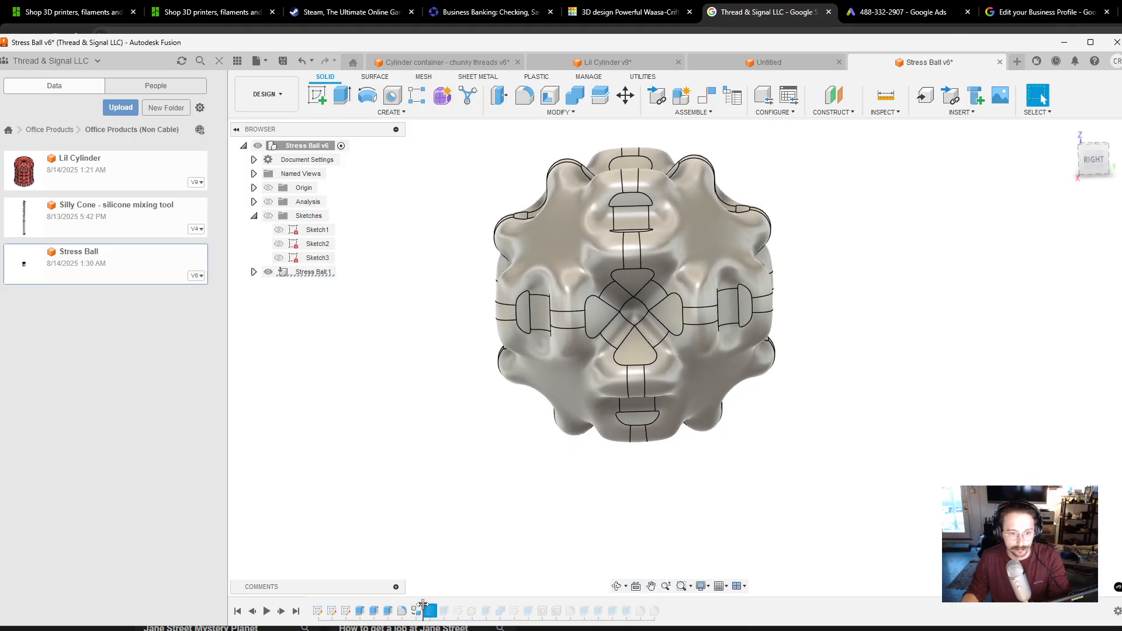
left_click_drag(435, 605, 466, 605)
scroll(466, 433, "down", 2)
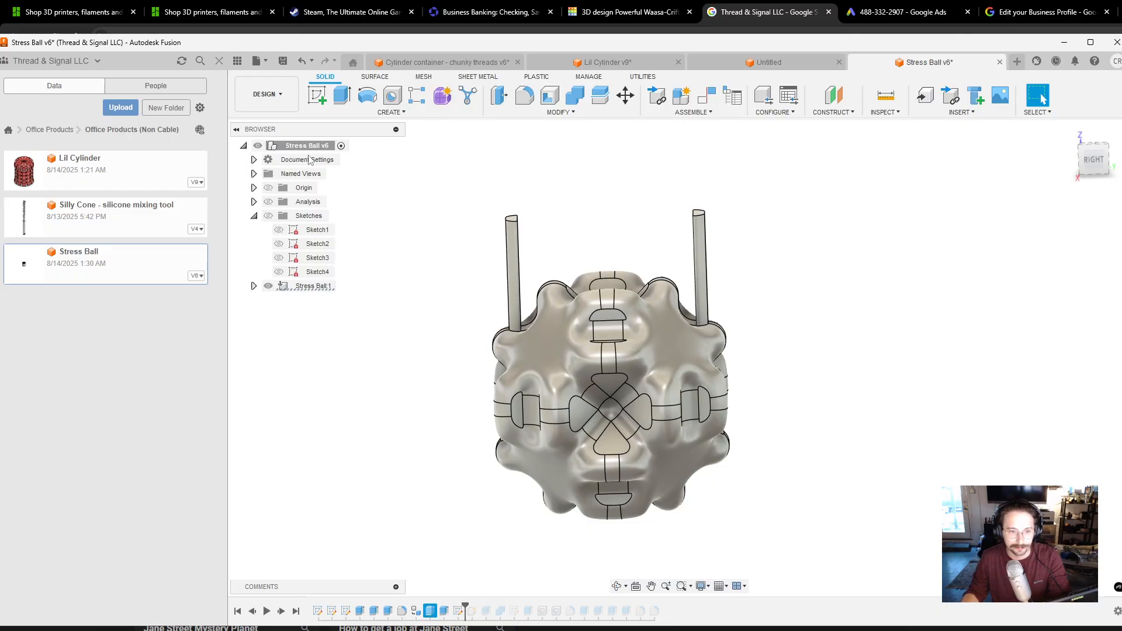
left_click(279, 273)
scroll(431, 455, "down", 2)
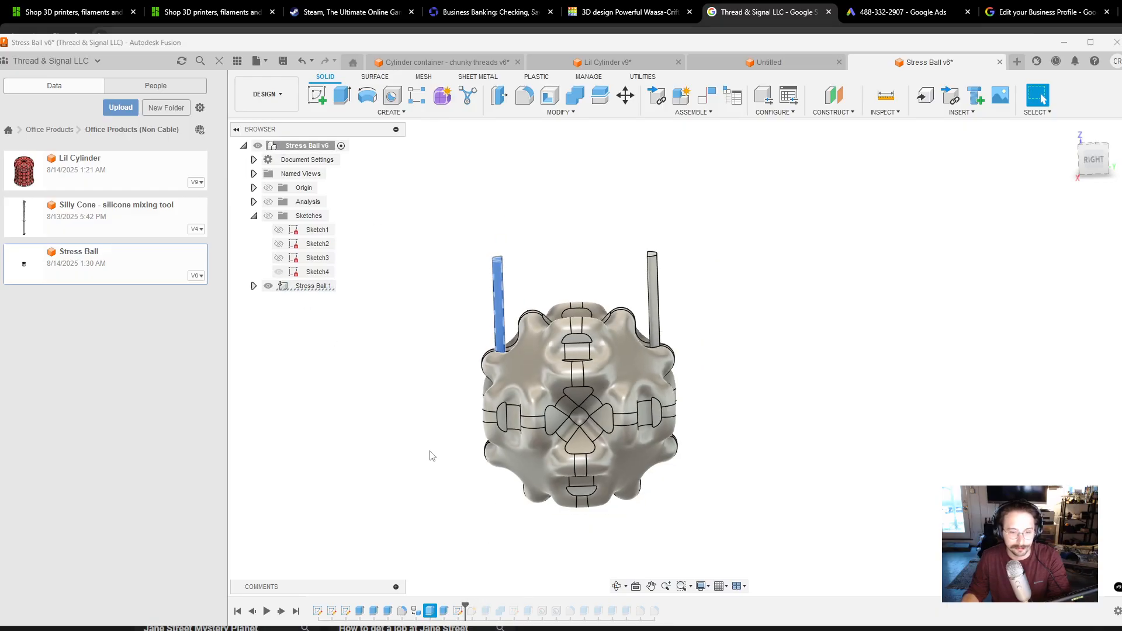
mouse_move(430, 452)
middle_mouse_down("shift")
mouse_move(430, 472)
mouse_move(460, 377)
middle_mouse_up("shift")
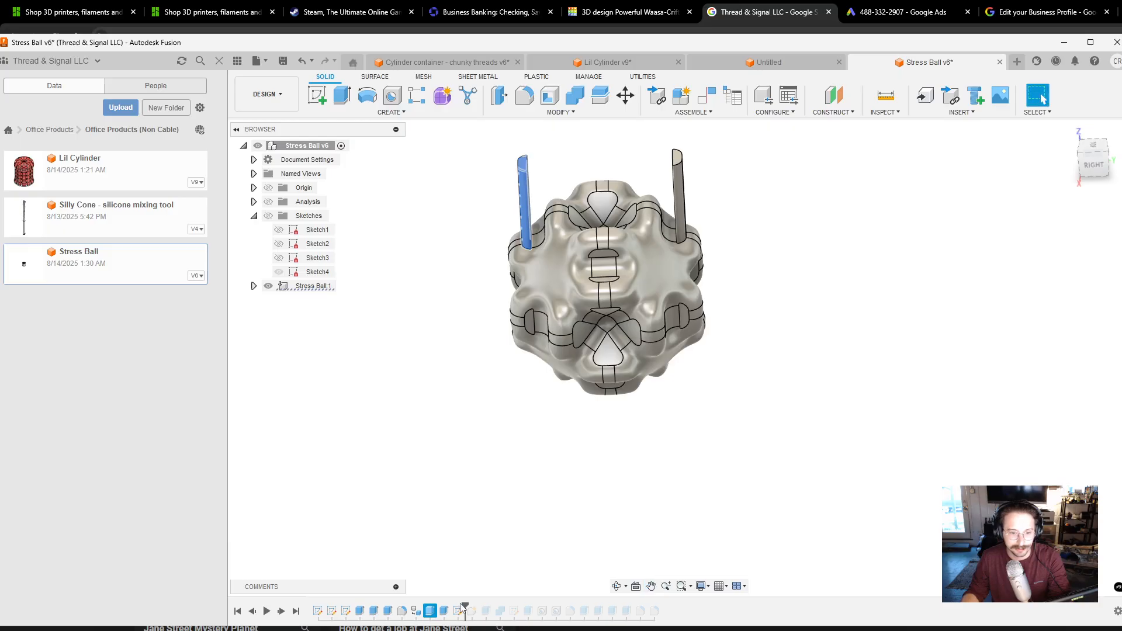
Roll the design history forward past the Mold Housing's cylinder extrusion and show the Right Mold Half body.
left_click_drag(464, 605, 494, 609)
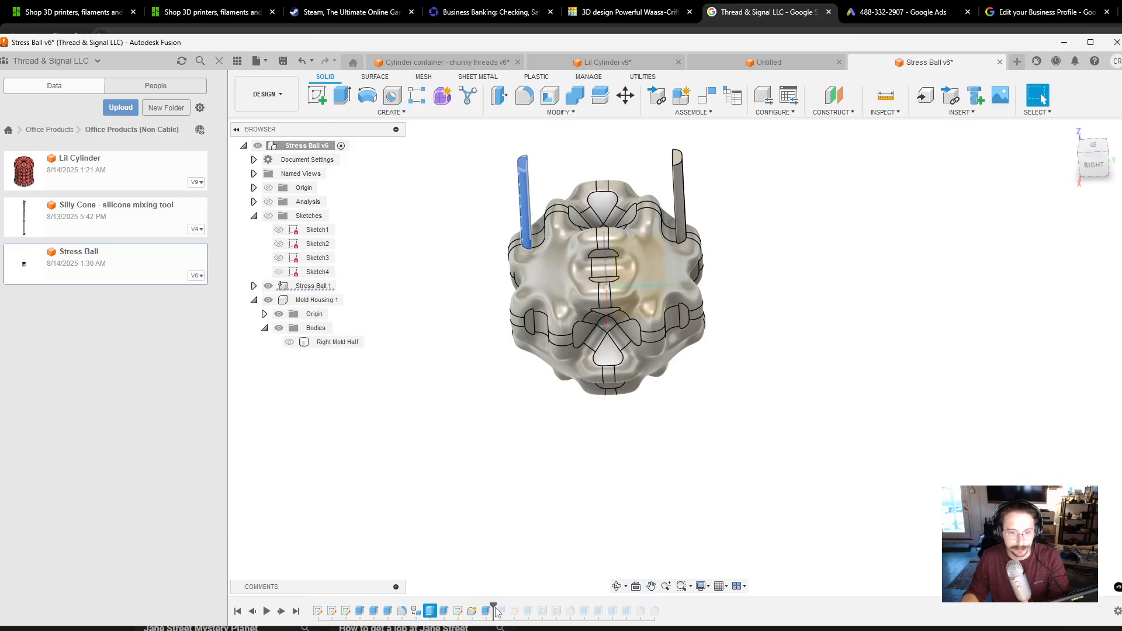
left_click(289, 342)
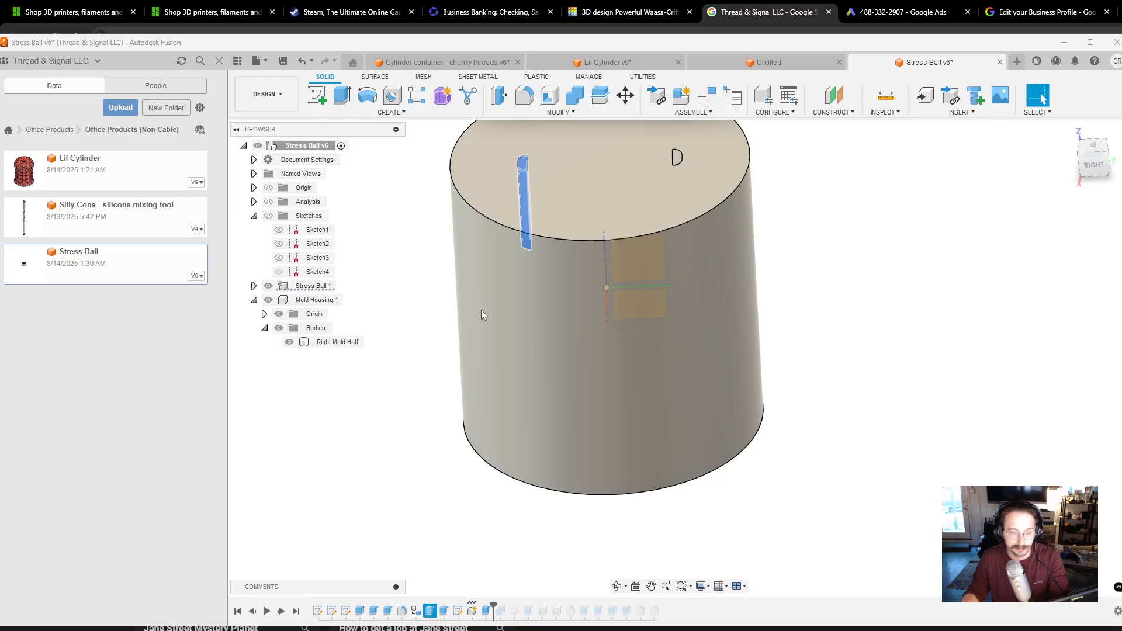
middle_click_drag(817, 277, 867, 322)
scroll(876, 330, "down", 2)
scroll(875, 330, "up", 2)
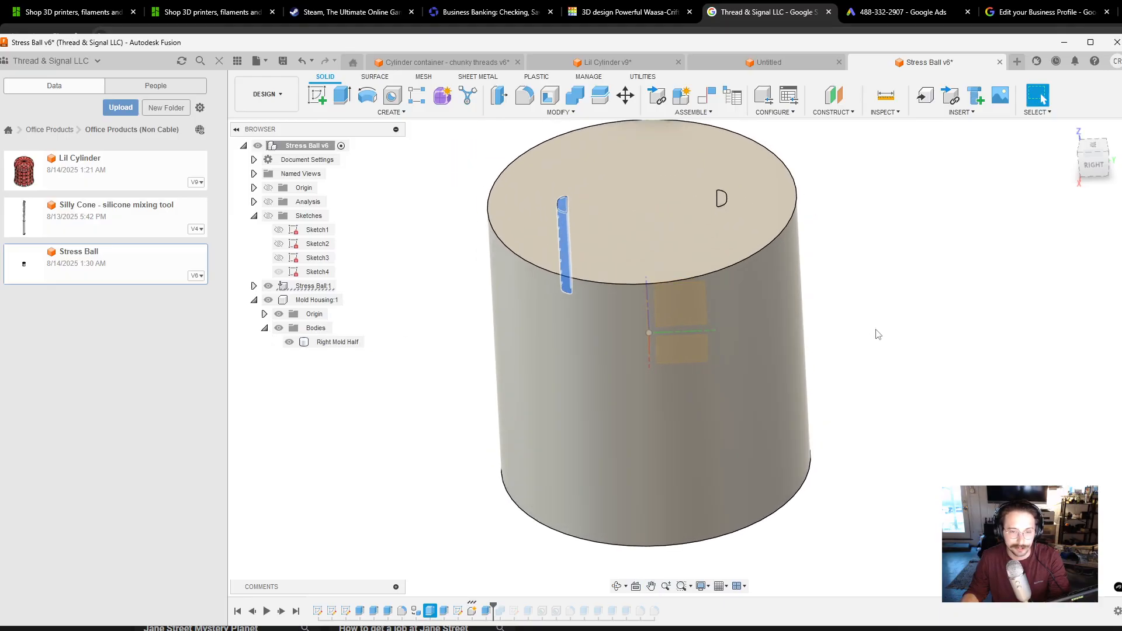
scroll(877, 334, "down", 1)
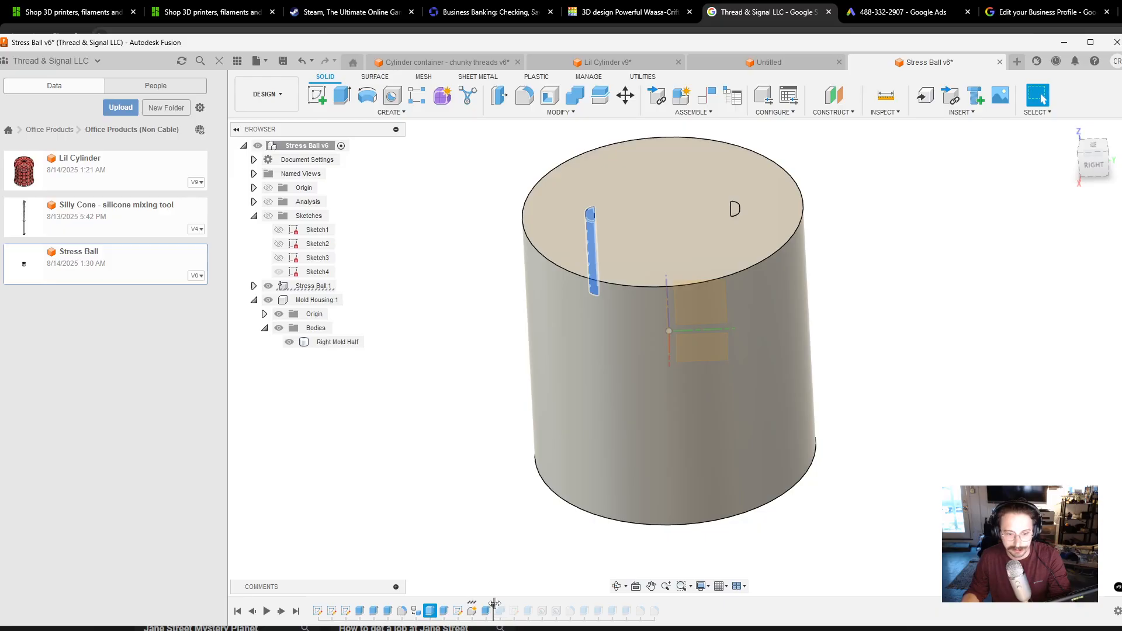
Roll the design history forward past the mold's combine feature and show the section analysis from the back.
left_click_drag(495, 604, 506, 608)
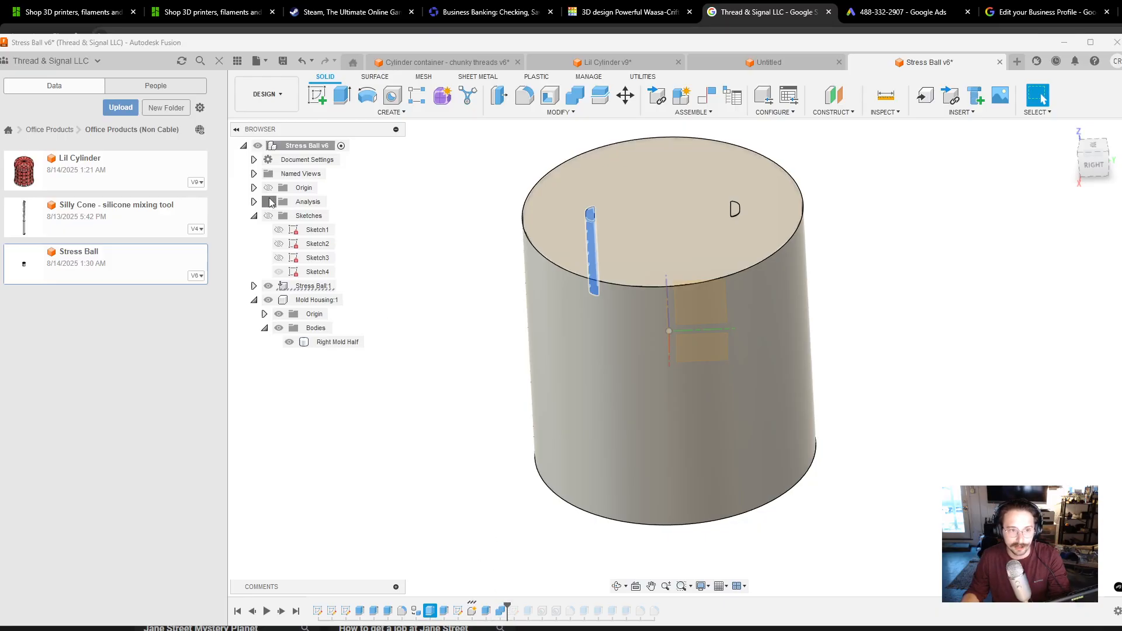
left_click(269, 202)
middle_click_drag(709, 408, 720, 380, "shift")
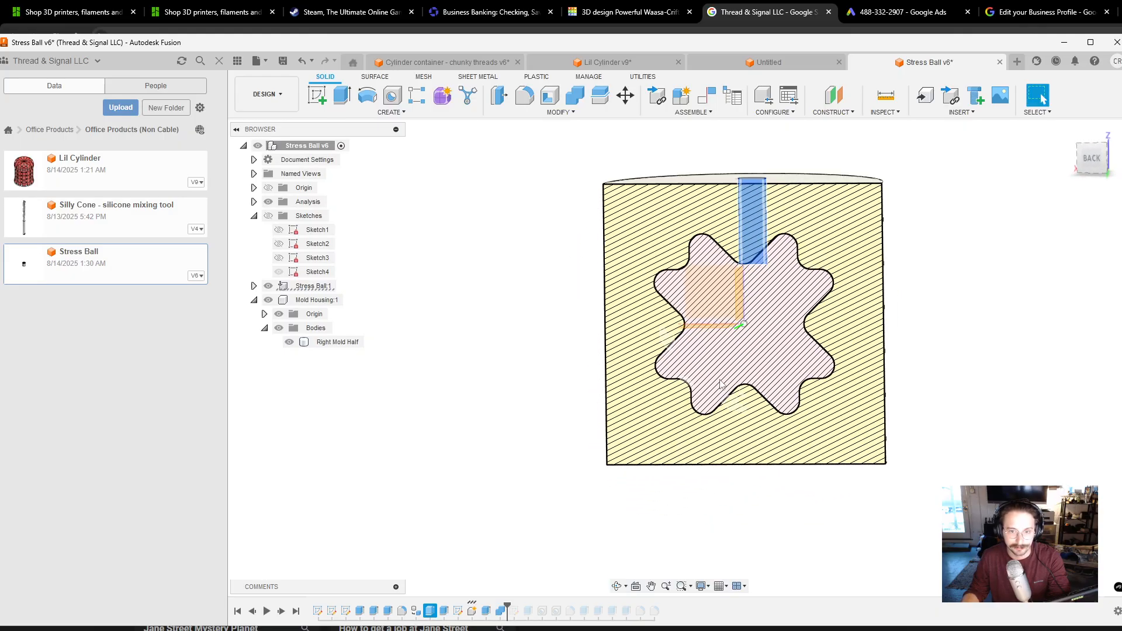
left_click(798, 275)
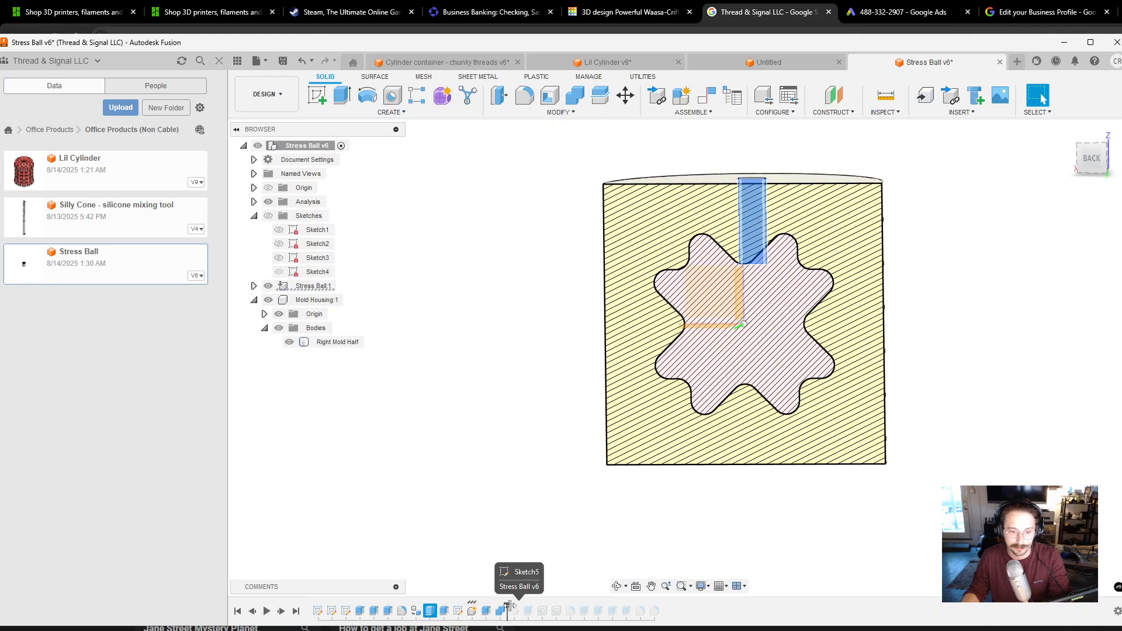
Roll the design history forward past Sketch5 and the mold split, and return it to just after Sketch5.
left_click_drag(508, 608, 521, 609)
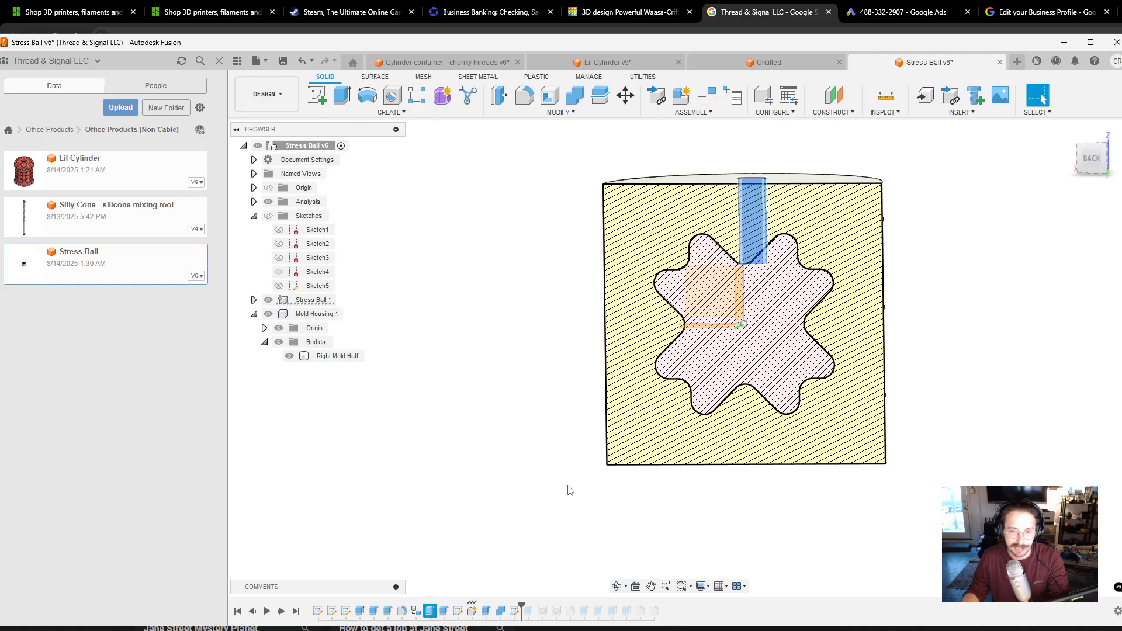
middle_click_drag(568, 489, 564, 503, "shift")
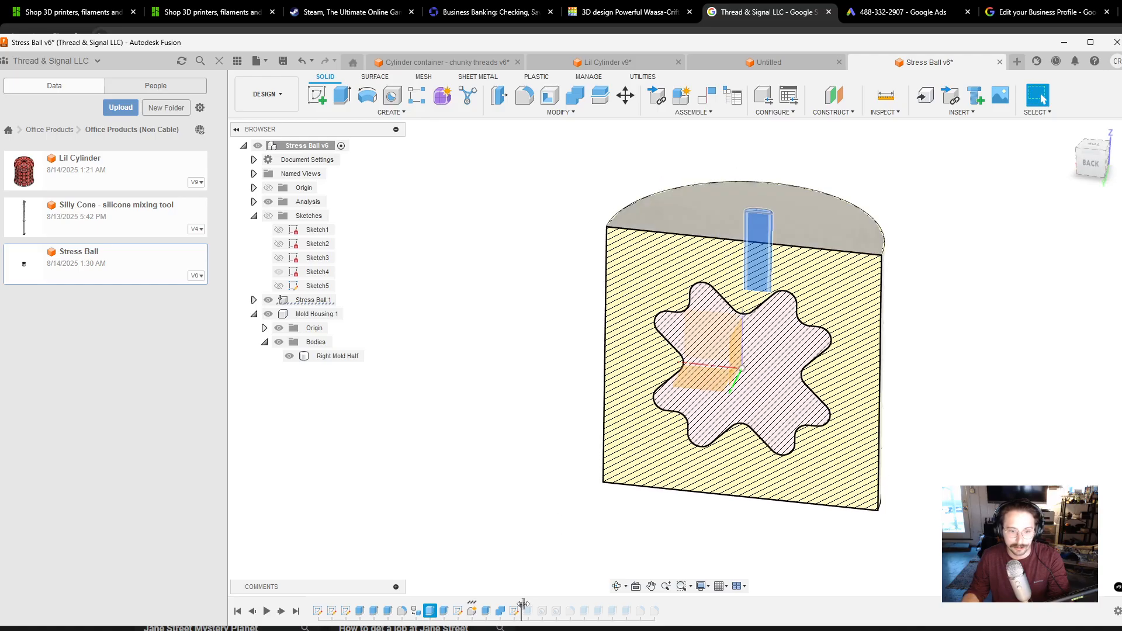
left_click_drag(523, 605, 536, 605)
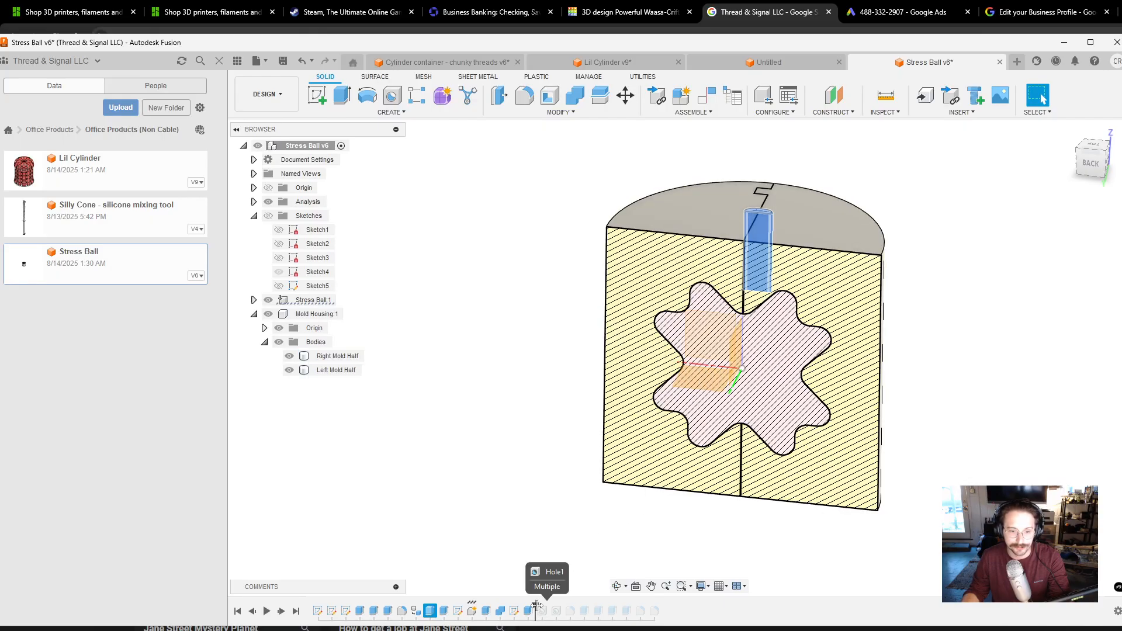
left_click_drag(536, 605, 522, 605)
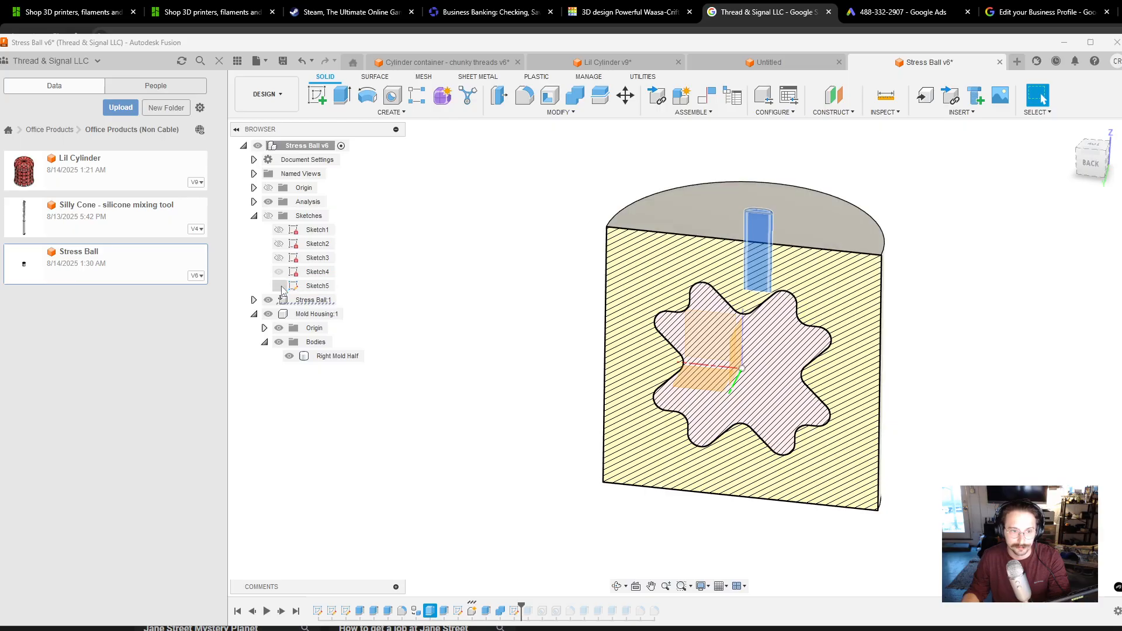
Show the Sketches folder with Sketch4 hidden, and examine Sketch5's stepped parting line across the mold from above.
left_click(268, 216)
middle_click_drag(958, 348, 947, 388, "shift")
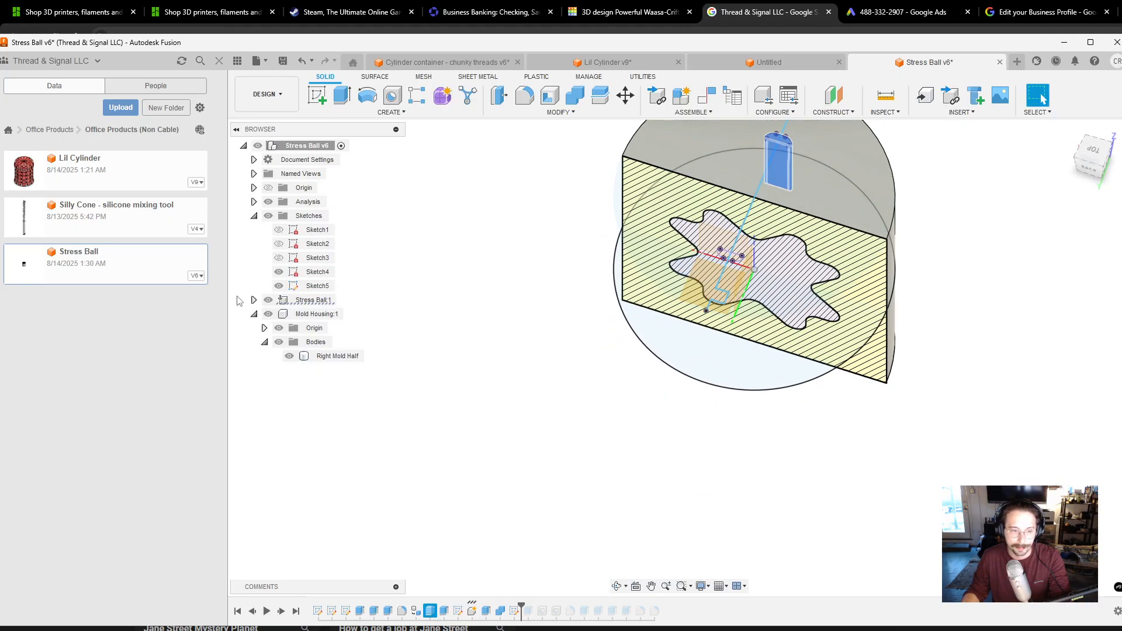
left_click(278, 272)
middle_click_drag(571, 321, 494, 455)
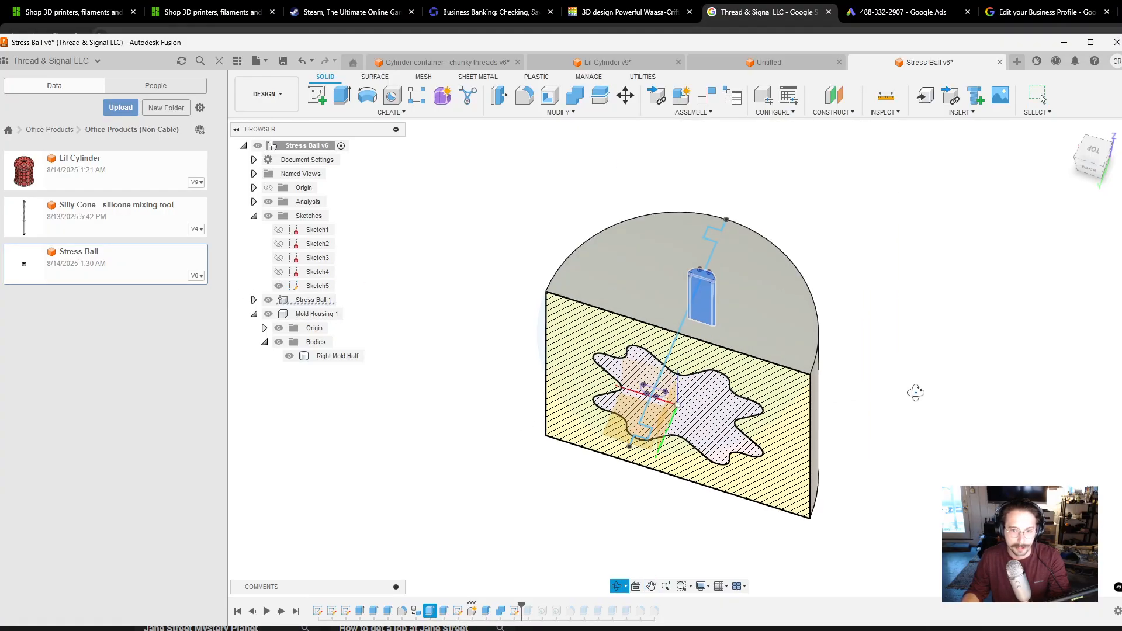
middle_click_drag(916, 394, 919, 416, "shift")
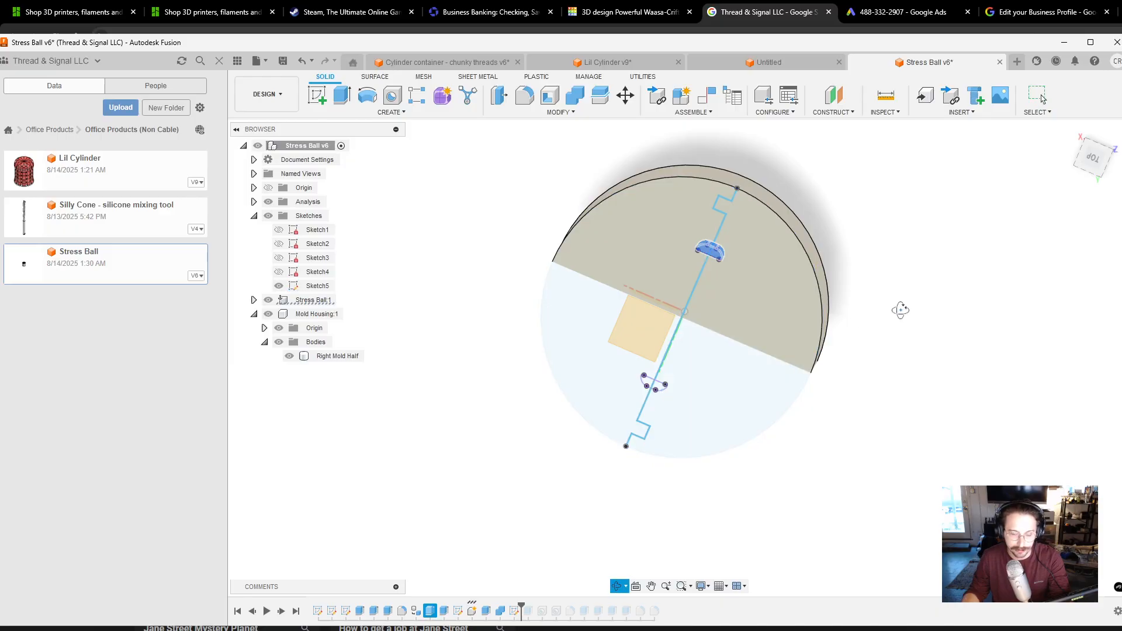
mouse_move(897, 310)
middle_mouse_down("shift")
mouse_move(909, 273)
mouse_move(894, 244)
middle_mouse_up("shift")
Roll the design history forward past the mold split and examine the parting line in the section view.
left_click_drag(520, 606, 533, 609)
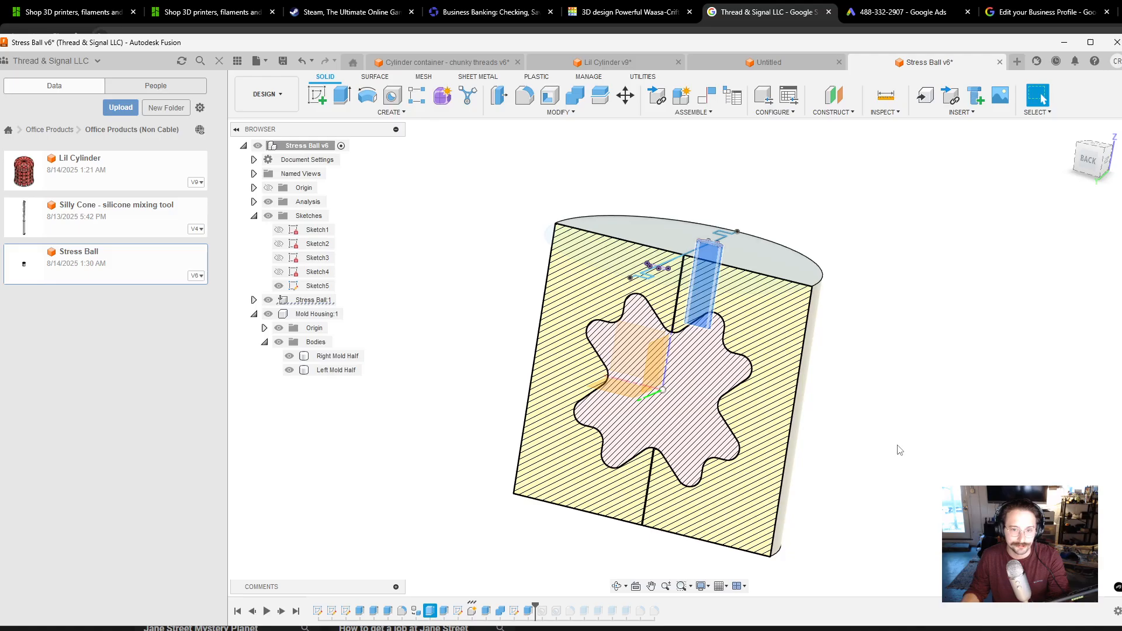
mouse_move(899, 450)
middle_mouse_down("shift")
mouse_move(917, 431)
mouse_move(883, 511)
mouse_move(877, 496)
middle_mouse_up("shift")
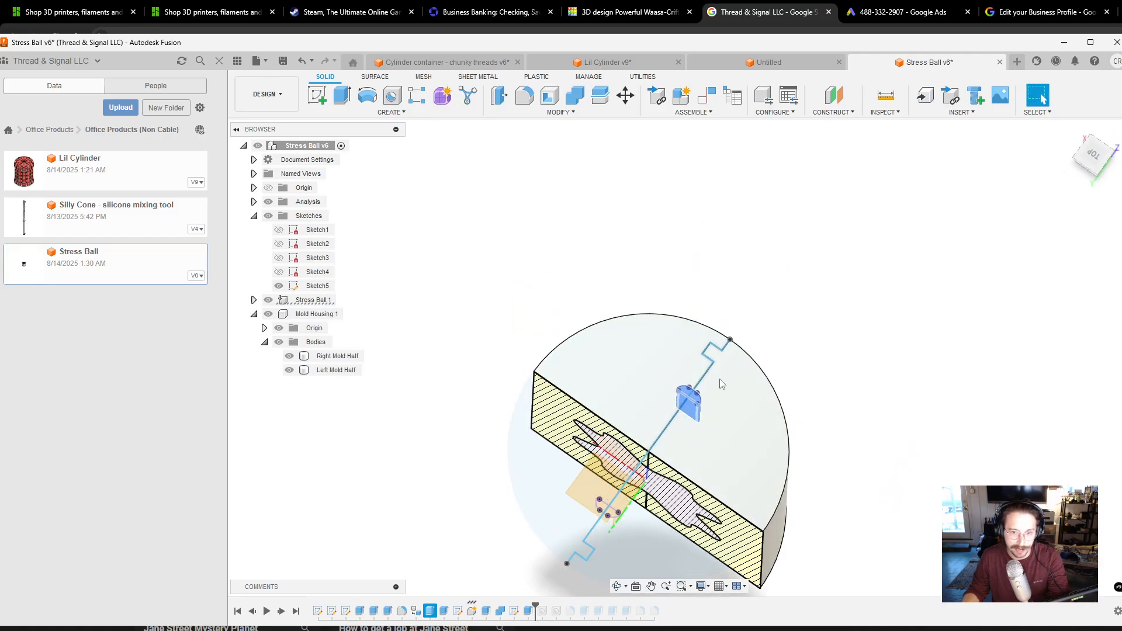
left_click(601, 565)
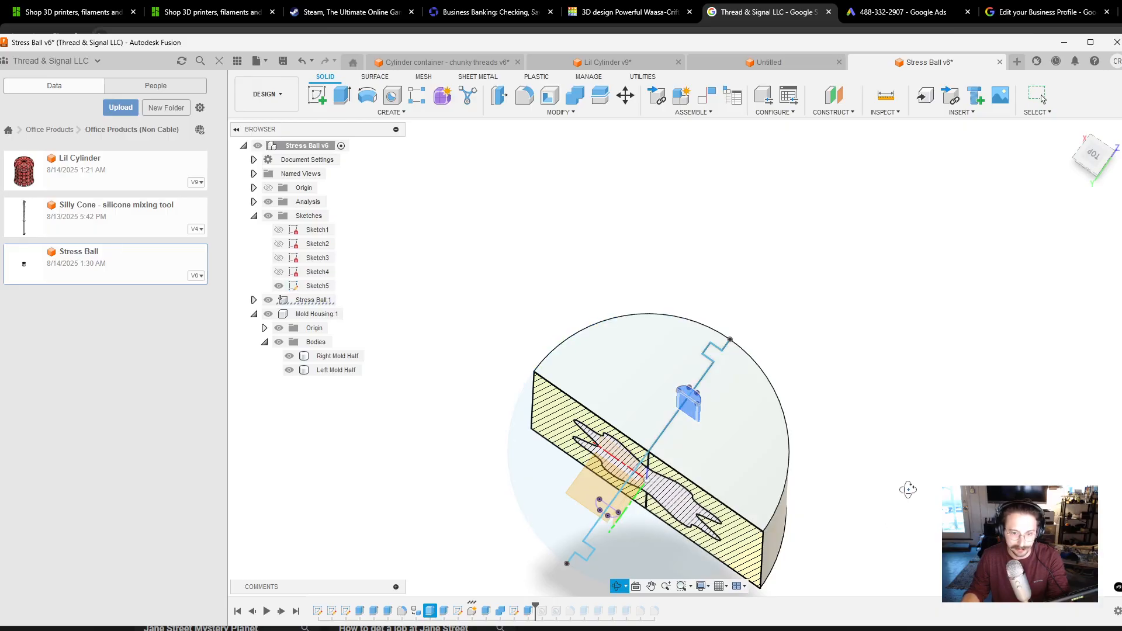
middle_click_drag(907, 489, 959, 281, "shift")
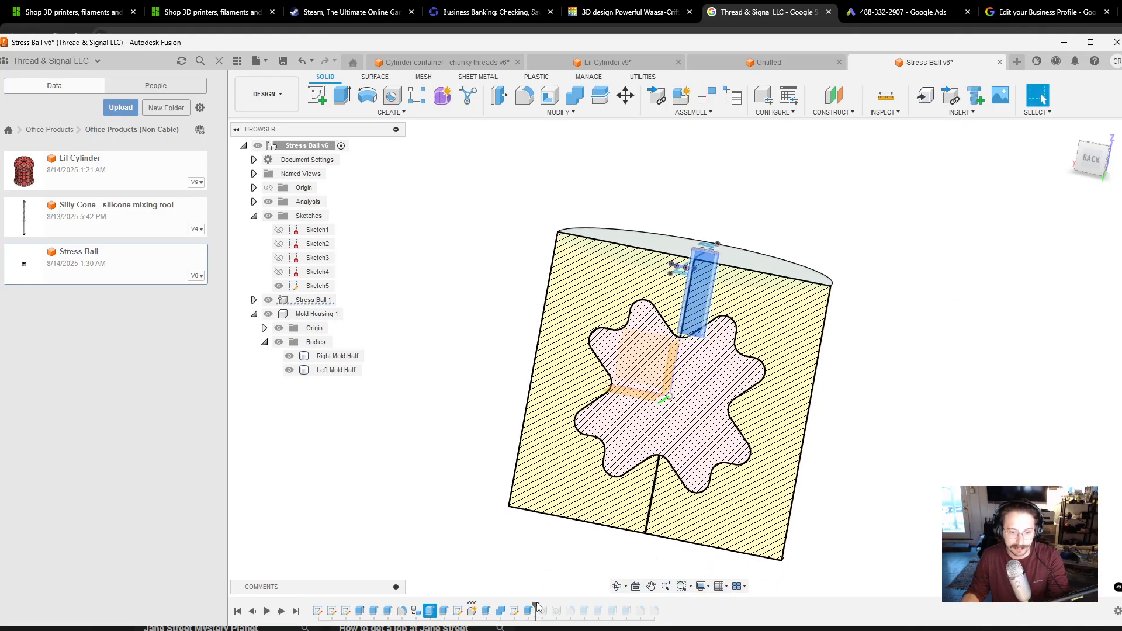
Roll the design history forward past the mold's two hole features, fillet and top rim extrusion, and inspect the sectioned funnels.
left_click_drag(536, 608, 563, 608)
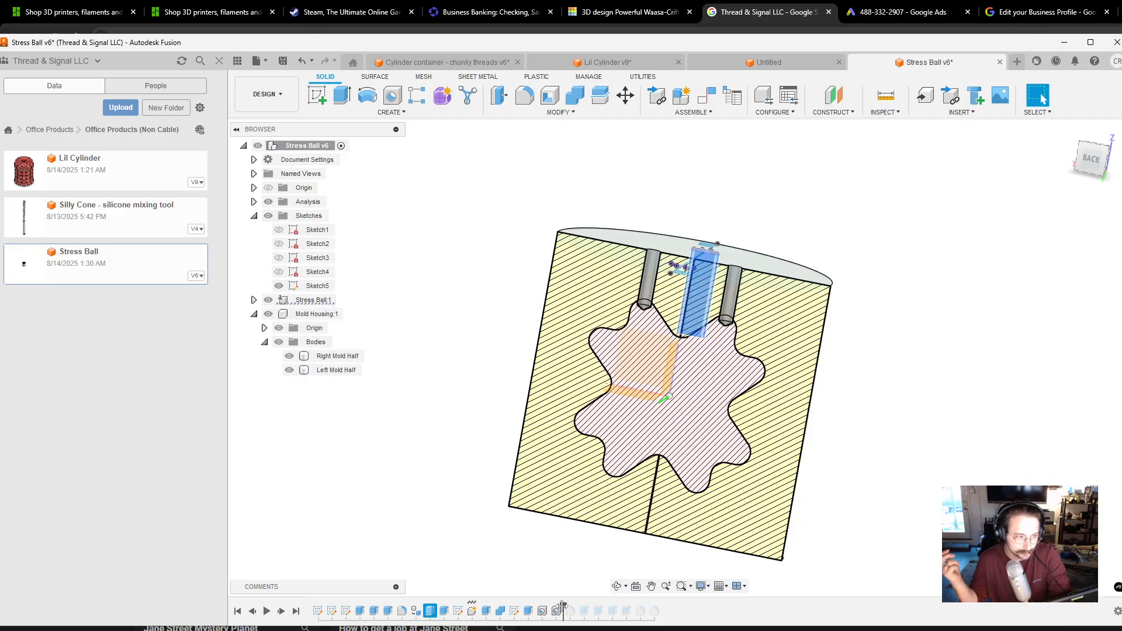
left_click_drag(563, 606, 591, 608)
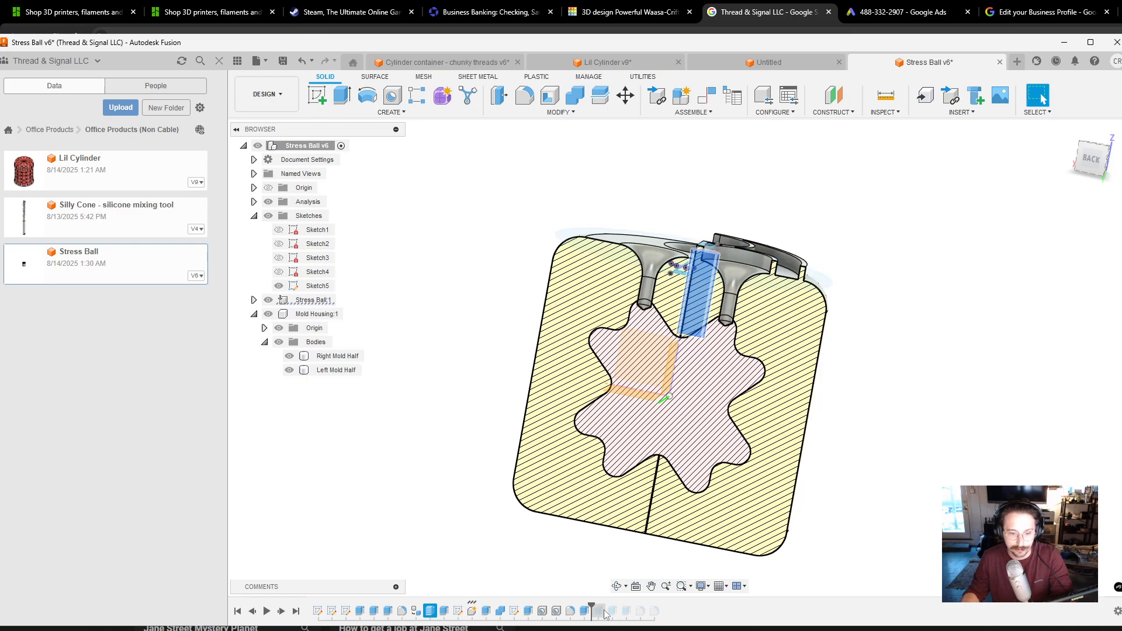
middle_click_drag(885, 417, 867, 462, "shift")
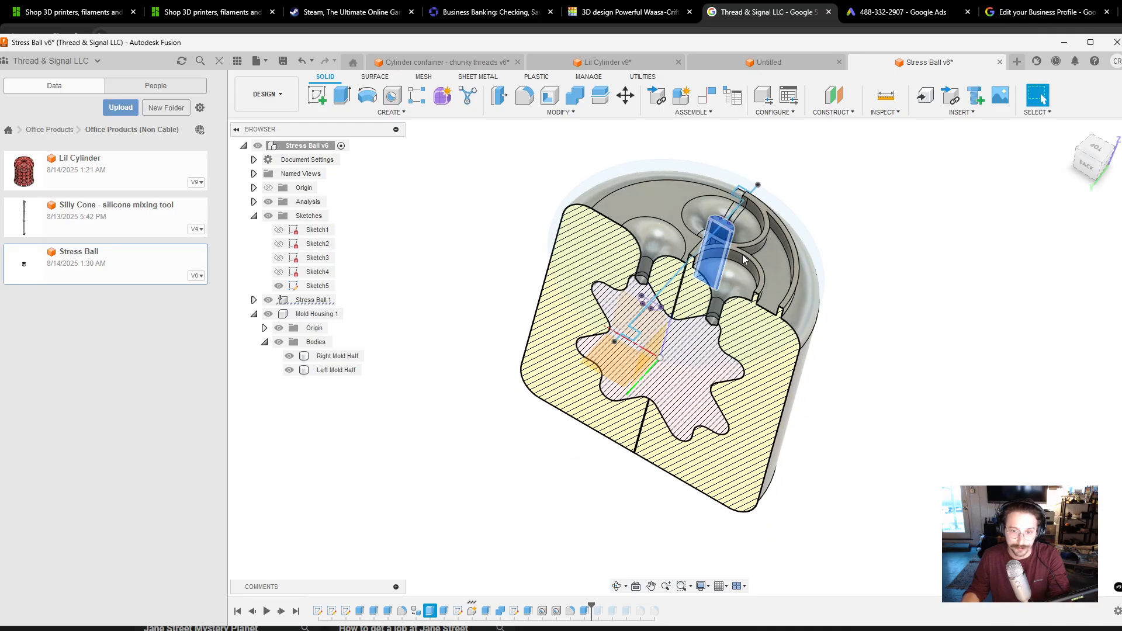
left_click(742, 256)
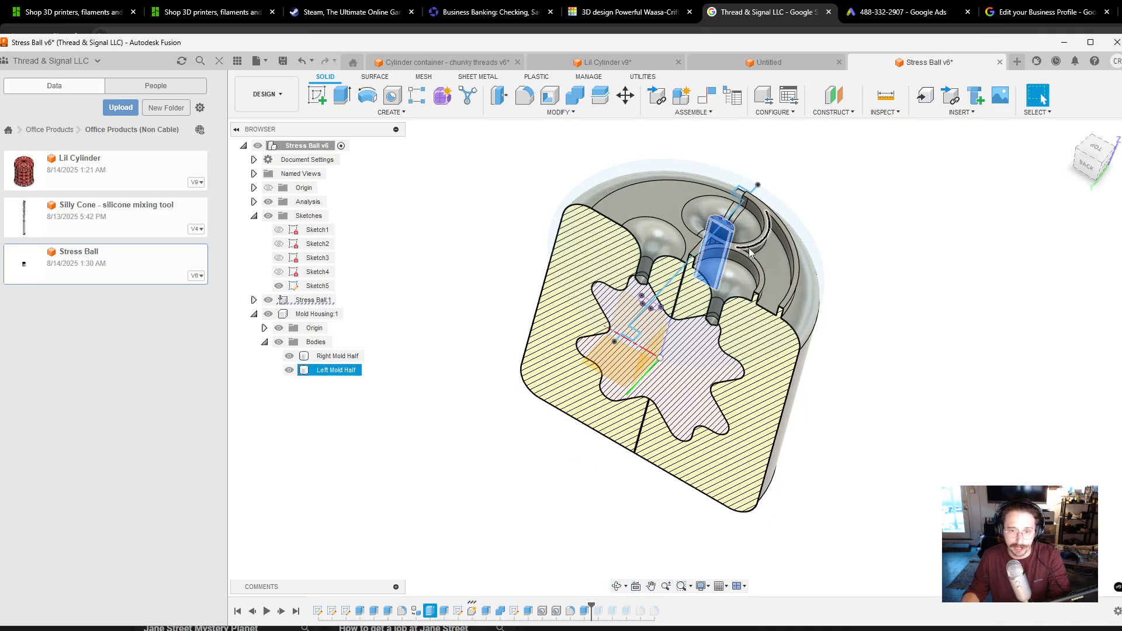
left_click(750, 253)
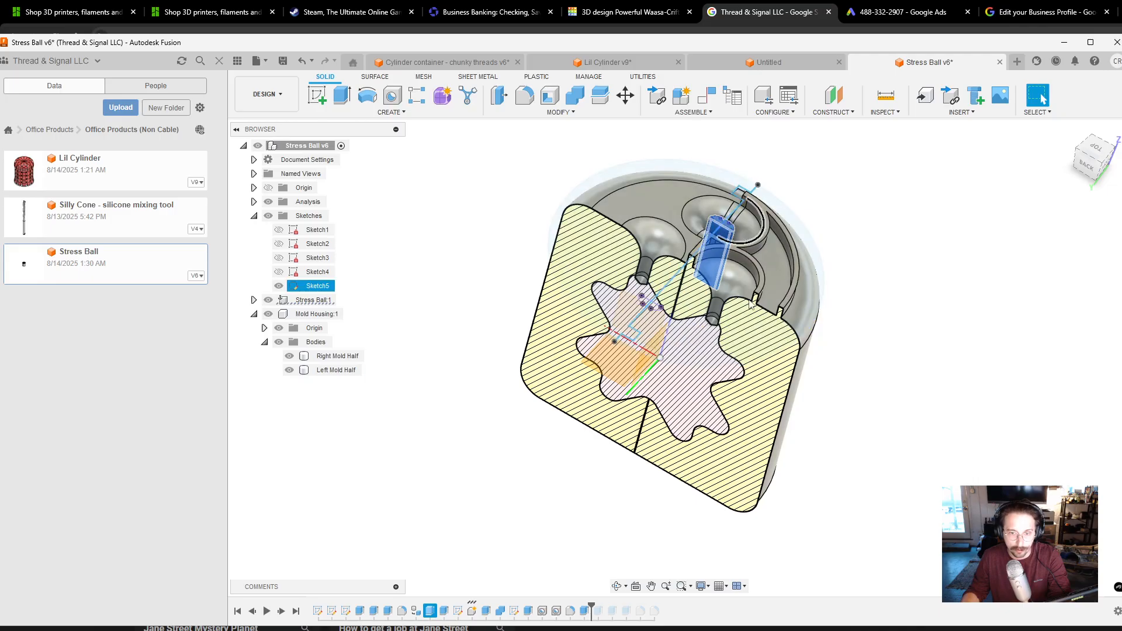
left_click(734, 368)
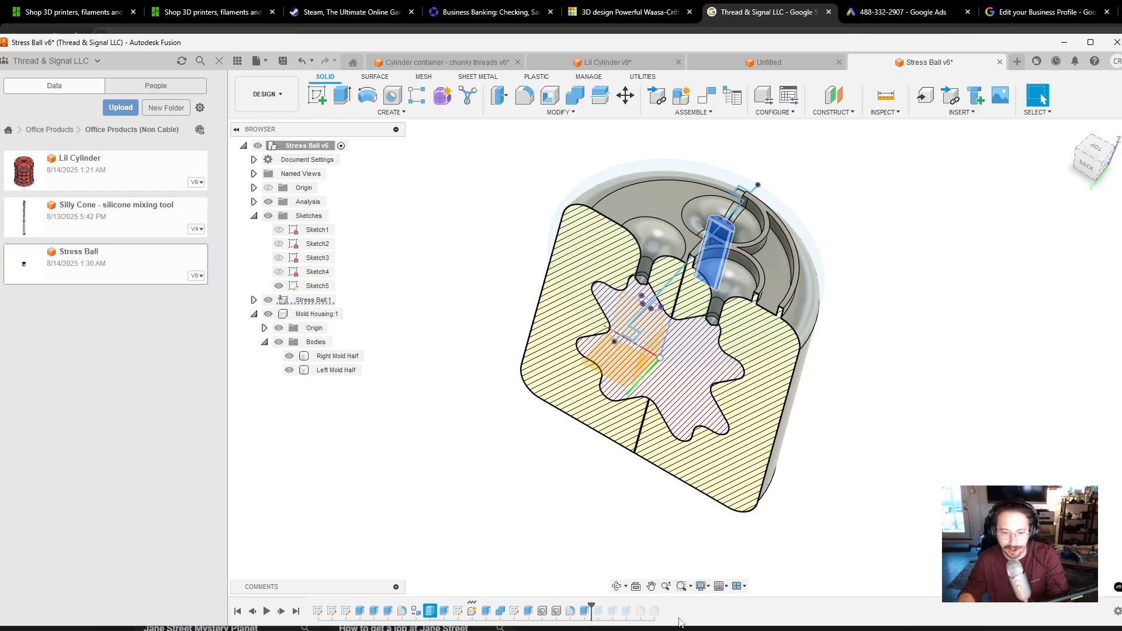
Roll the design history forward to its end and examine the finished funnels in the section view.
left_click_drag(591, 610, 661, 609)
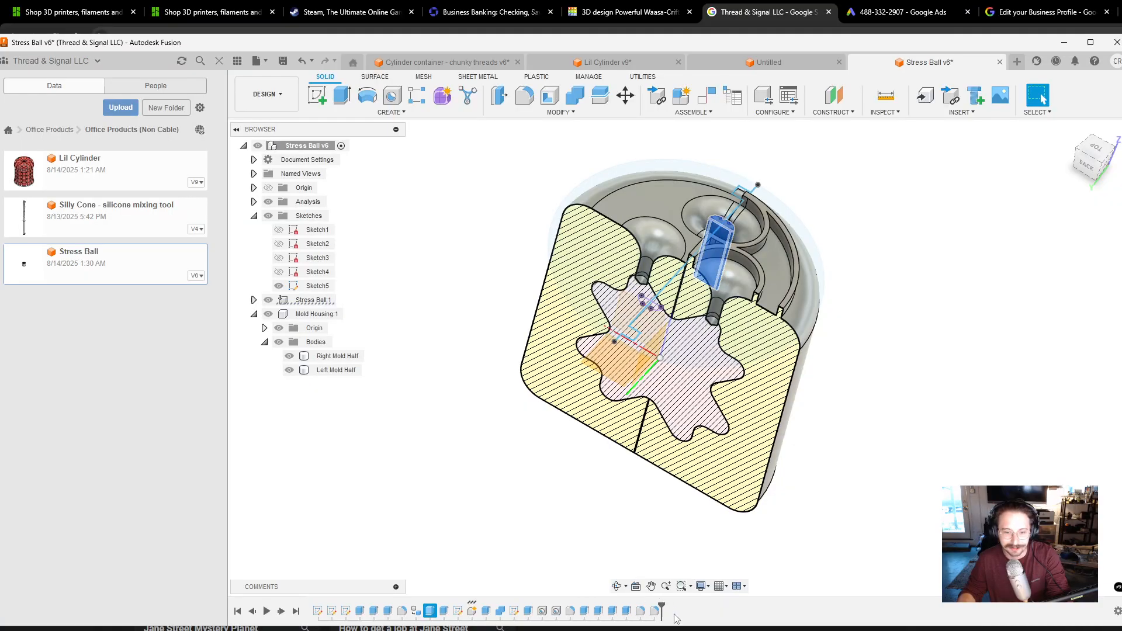
scroll(708, 218, "up", 3)
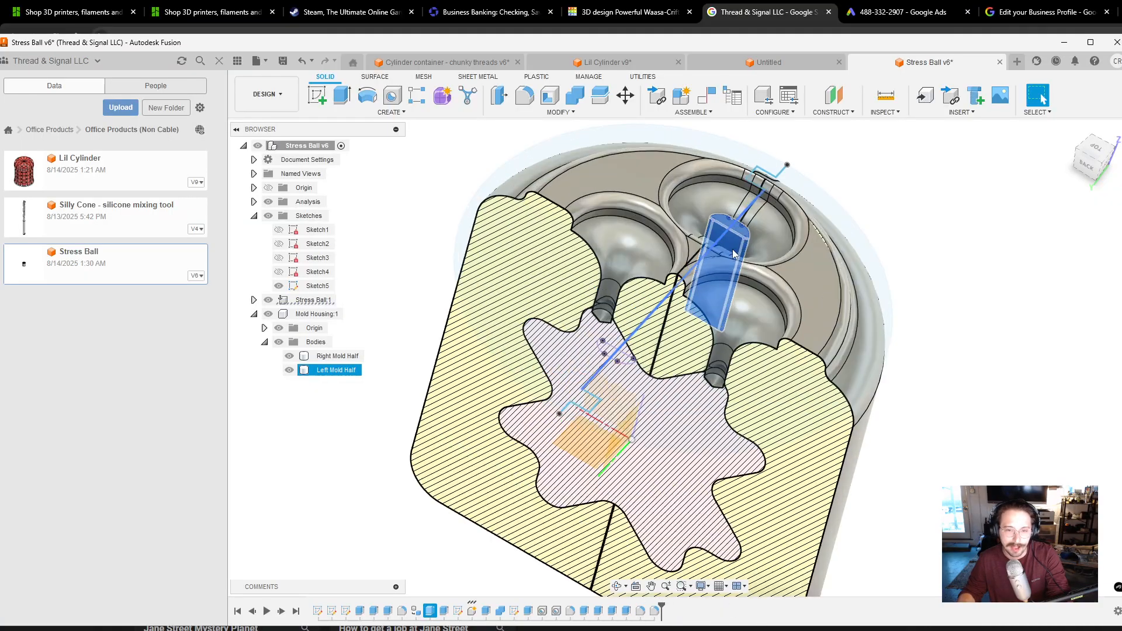
middle_click_drag(815, 305, 862, 308, "shift")
Turn off the section analysis and view the complete mold's four funnels from above.
left_click(289, 314)
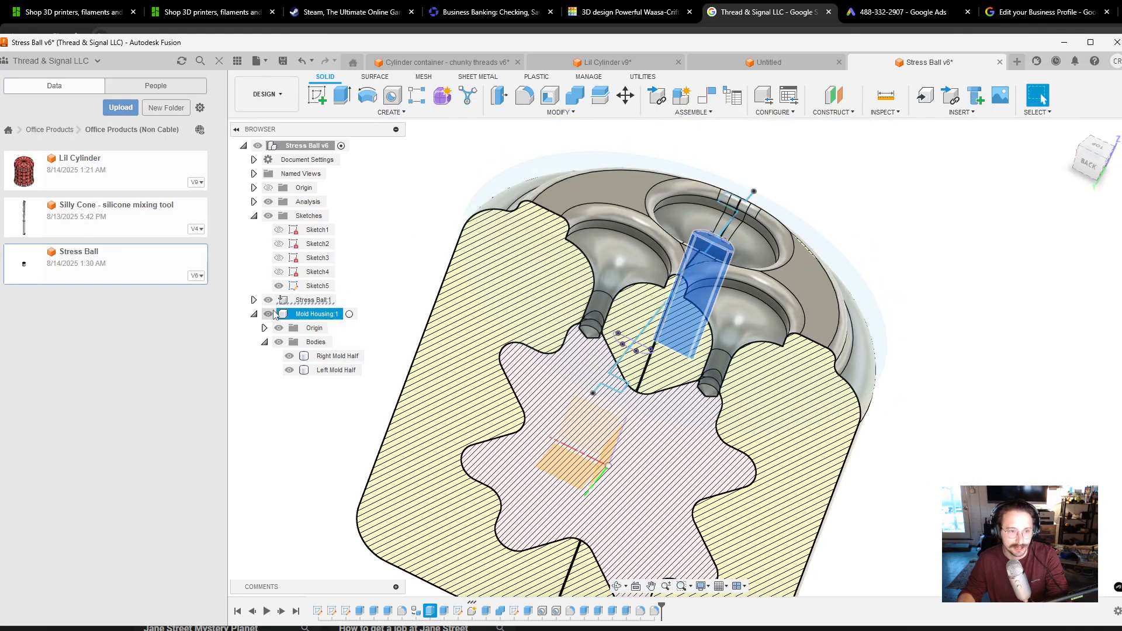
left_click(268, 201)
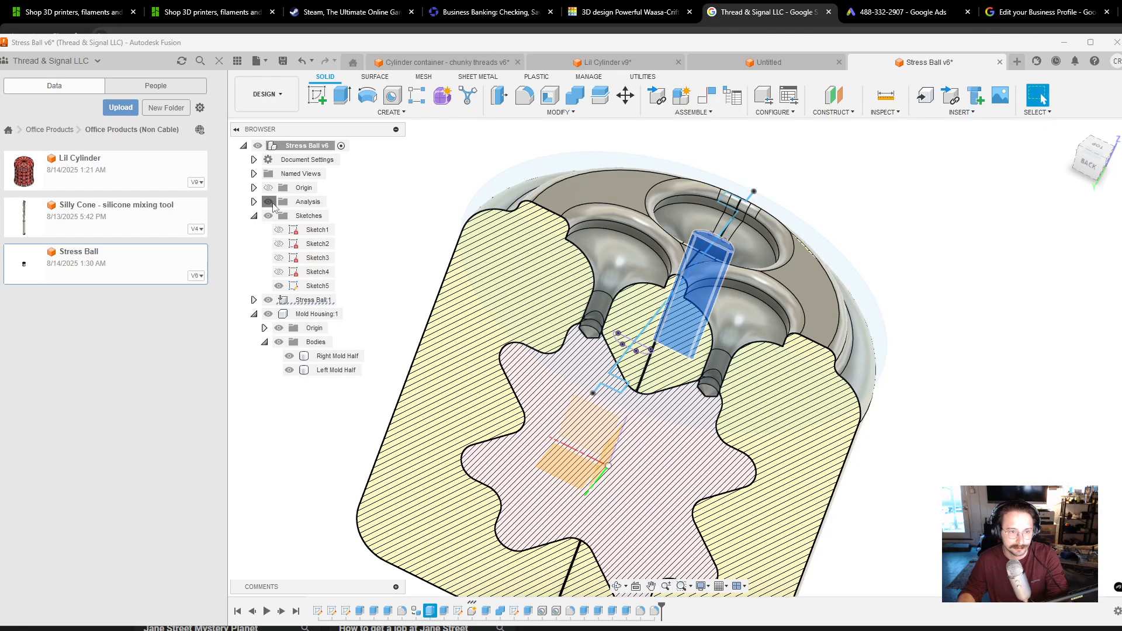
left_click(437, 339)
left_click(905, 446)
middle_click_drag(924, 443, 889, 454, "shift")
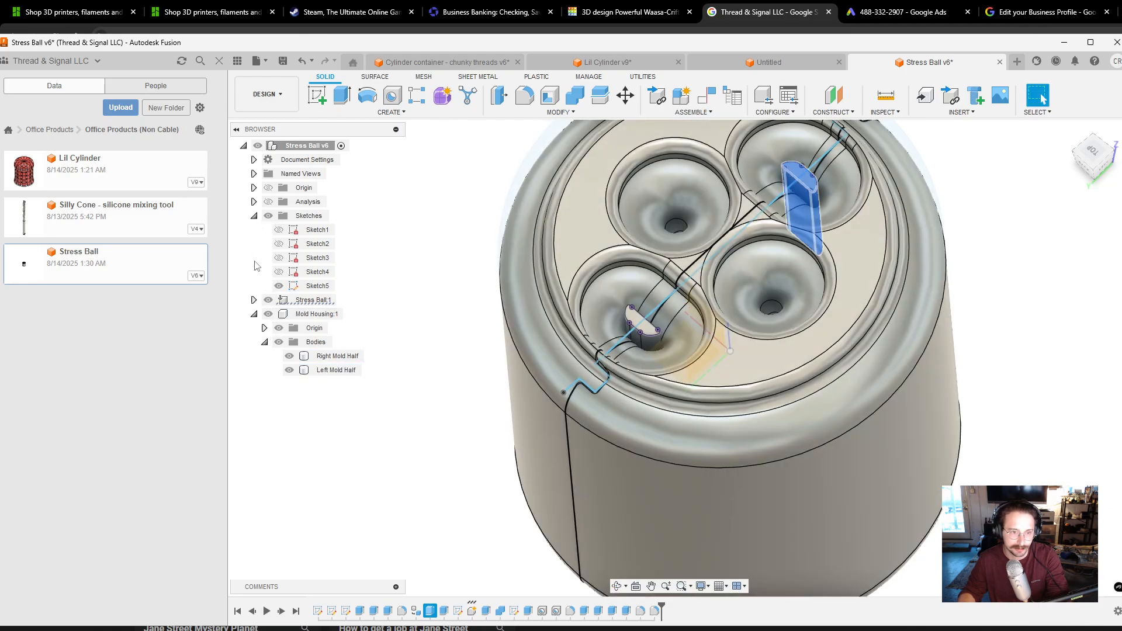
Hide the Mold Housing to view the ball with its pour channels, and show the housing again.
left_click(274, 316)
left_click(270, 314)
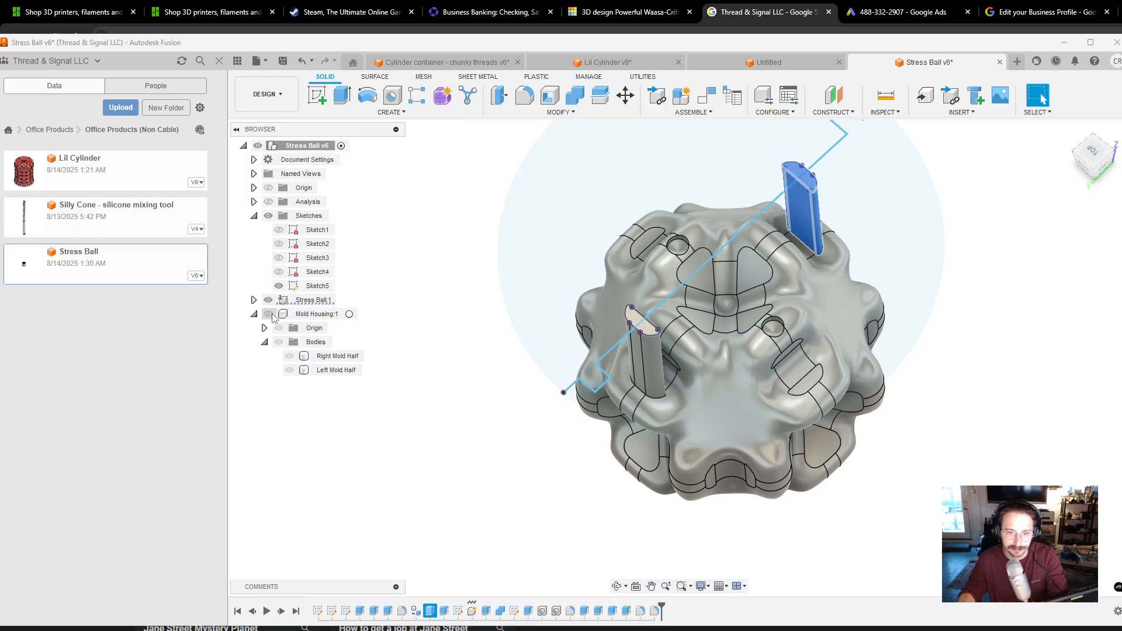
left_click(269, 315)
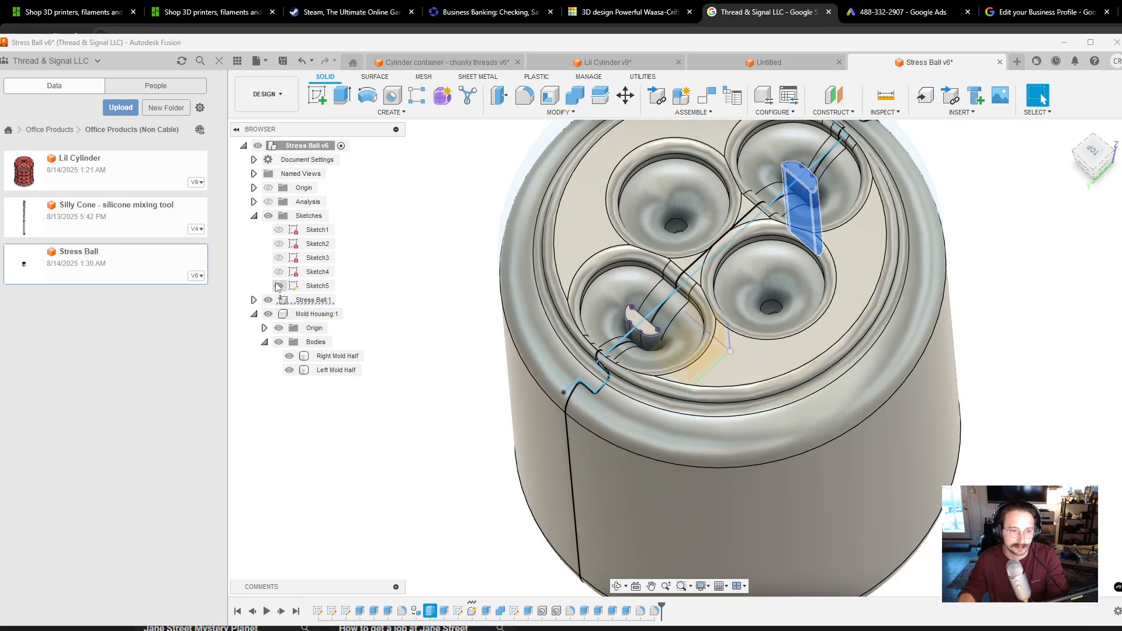
middle_click_drag(416, 323, 433, 302, "shift")
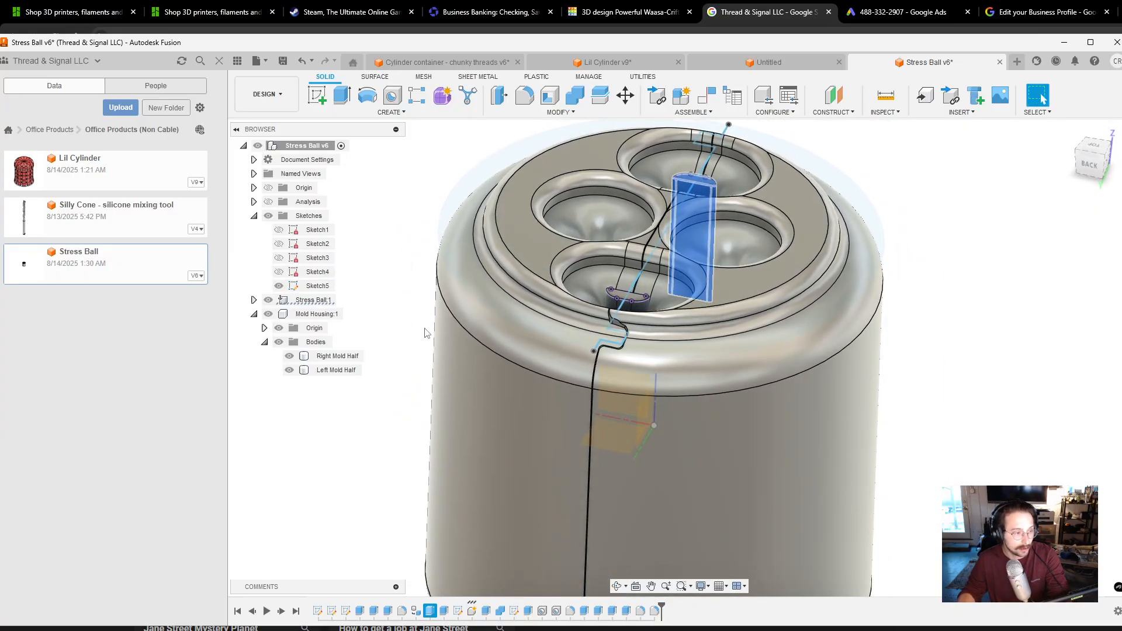